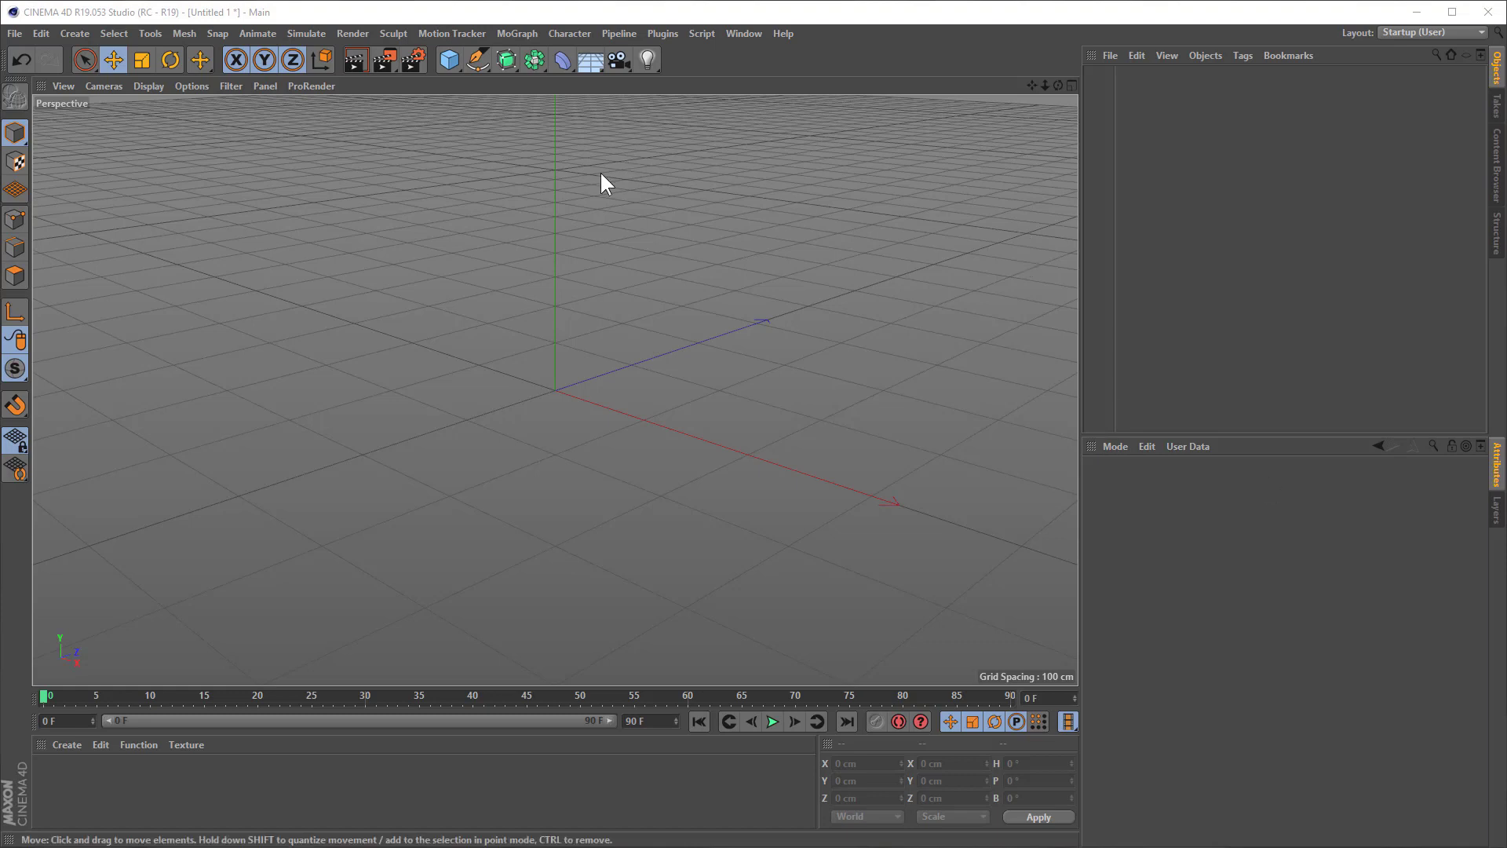
- Add a default 600 × 100 × 600 cm Landscape object and orbit to look down on it
{"action": "left_click", "coordinate": [448, 60]}
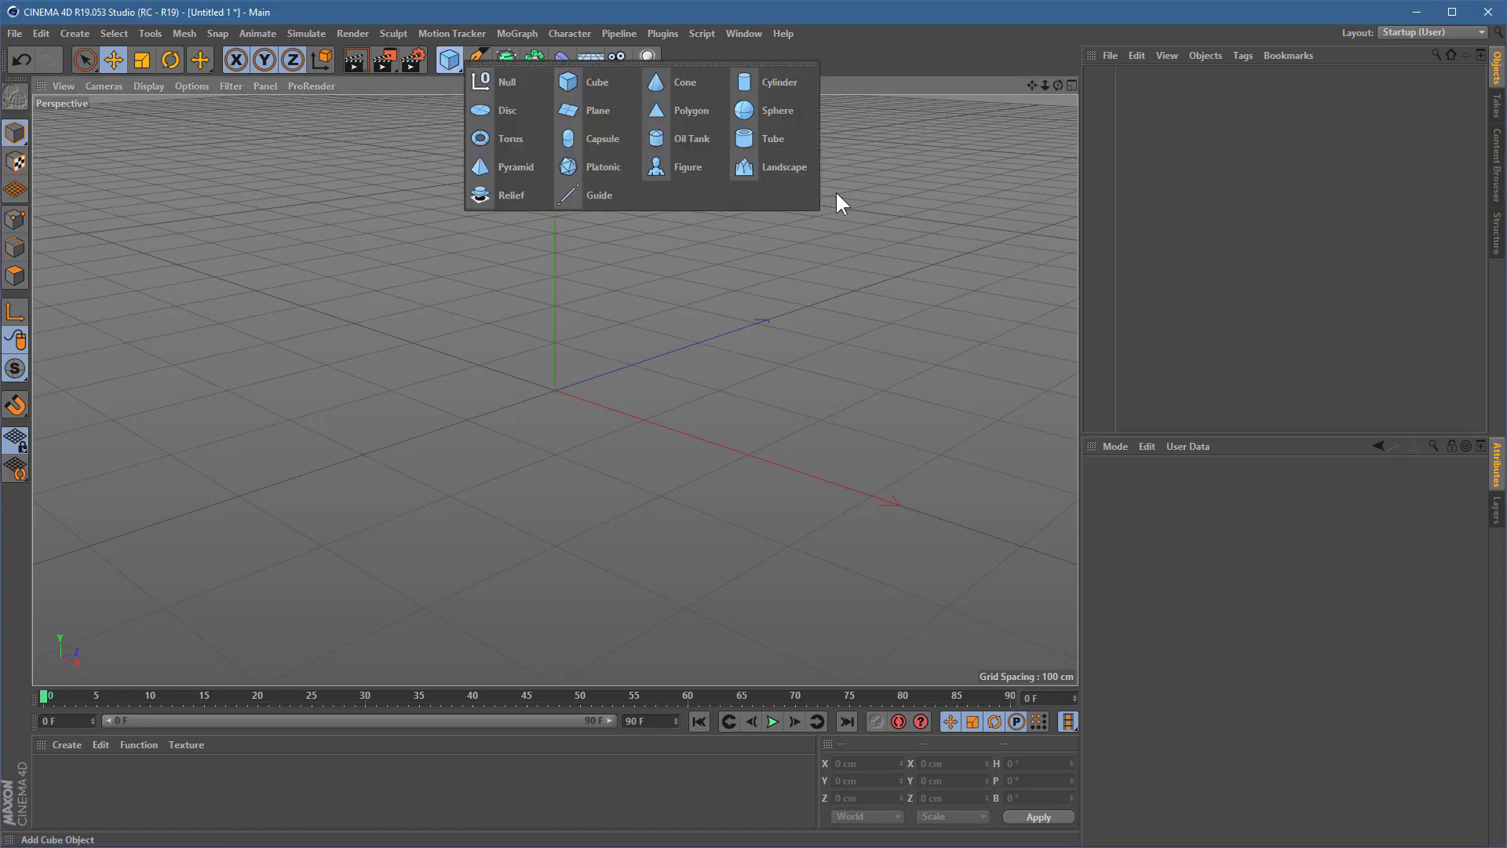
{"action": "left_click", "coordinate": [773, 171]}
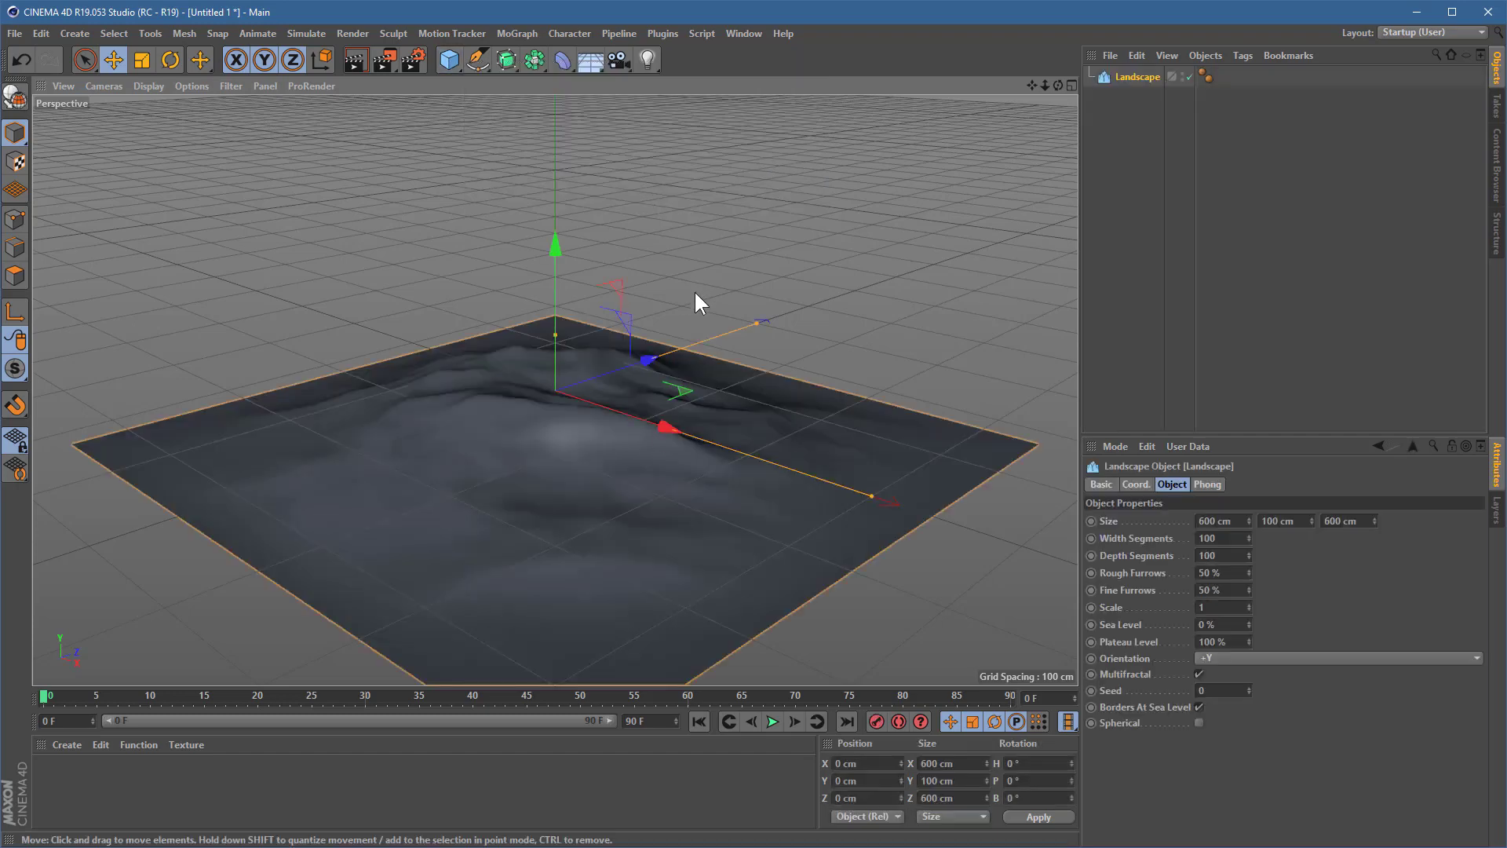
{"action": "left_click_drag", "start_coordinate": [689, 538], "coordinate": [728, 447], "text": "alt"}
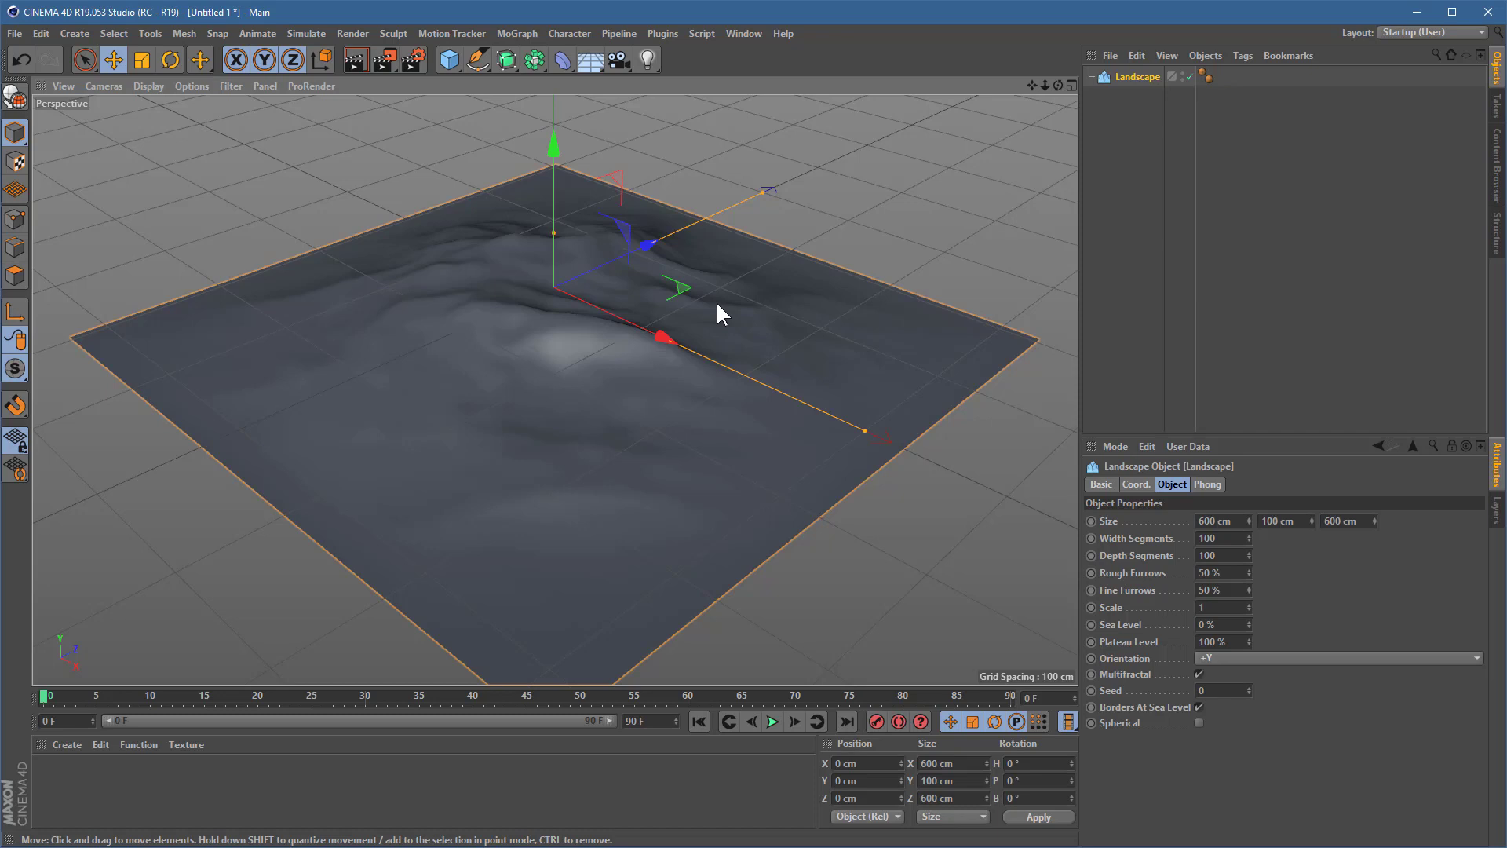
- Create a material with colour value 46%, specular strength 61% and inner width 39%
{"action": "double_click", "coordinate": [46, 771]}
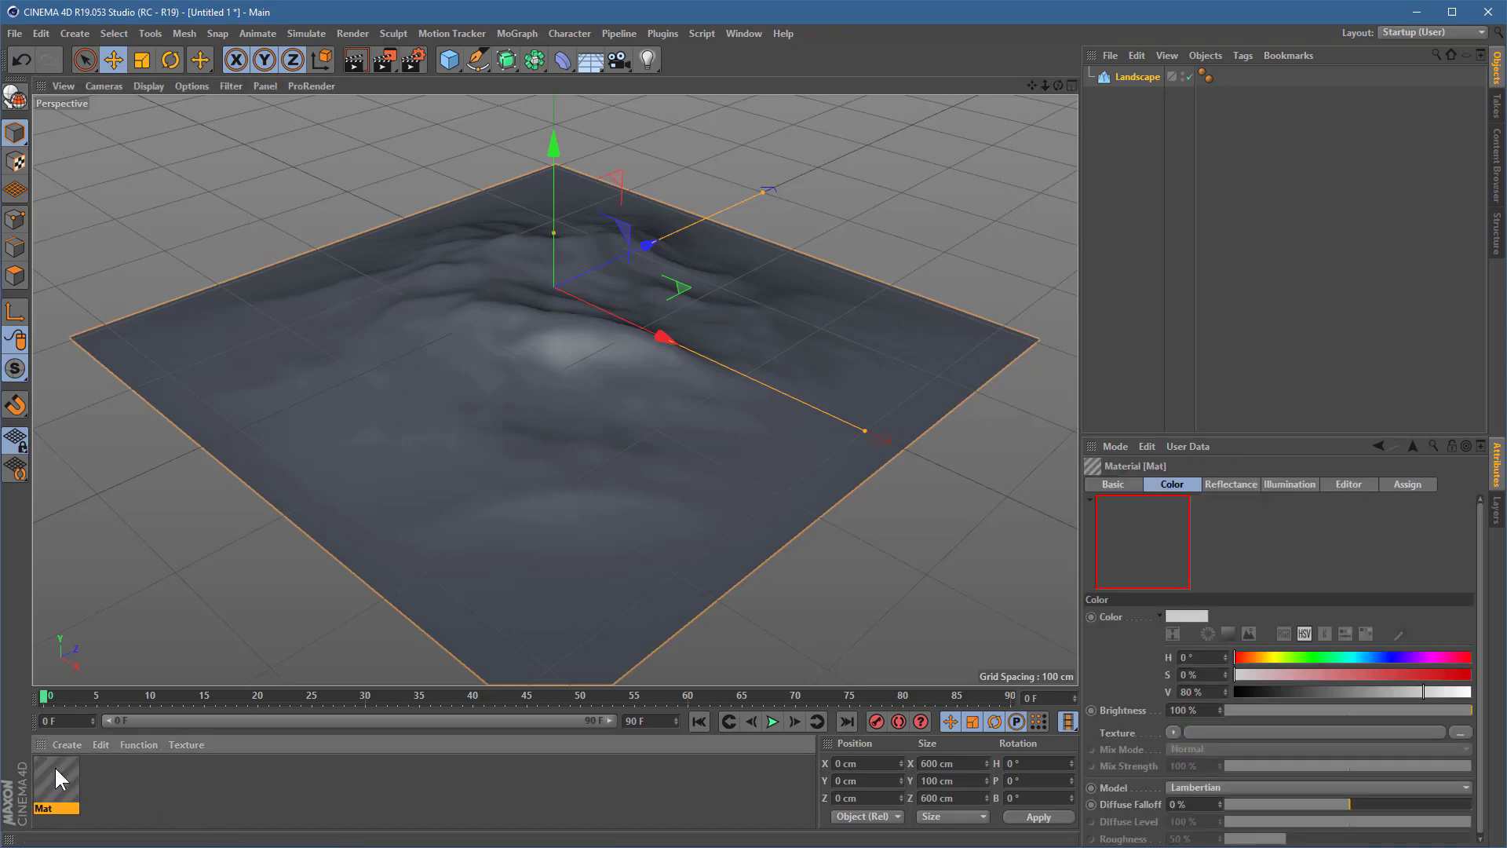
{"action": "double_click", "coordinate": [50, 766]}
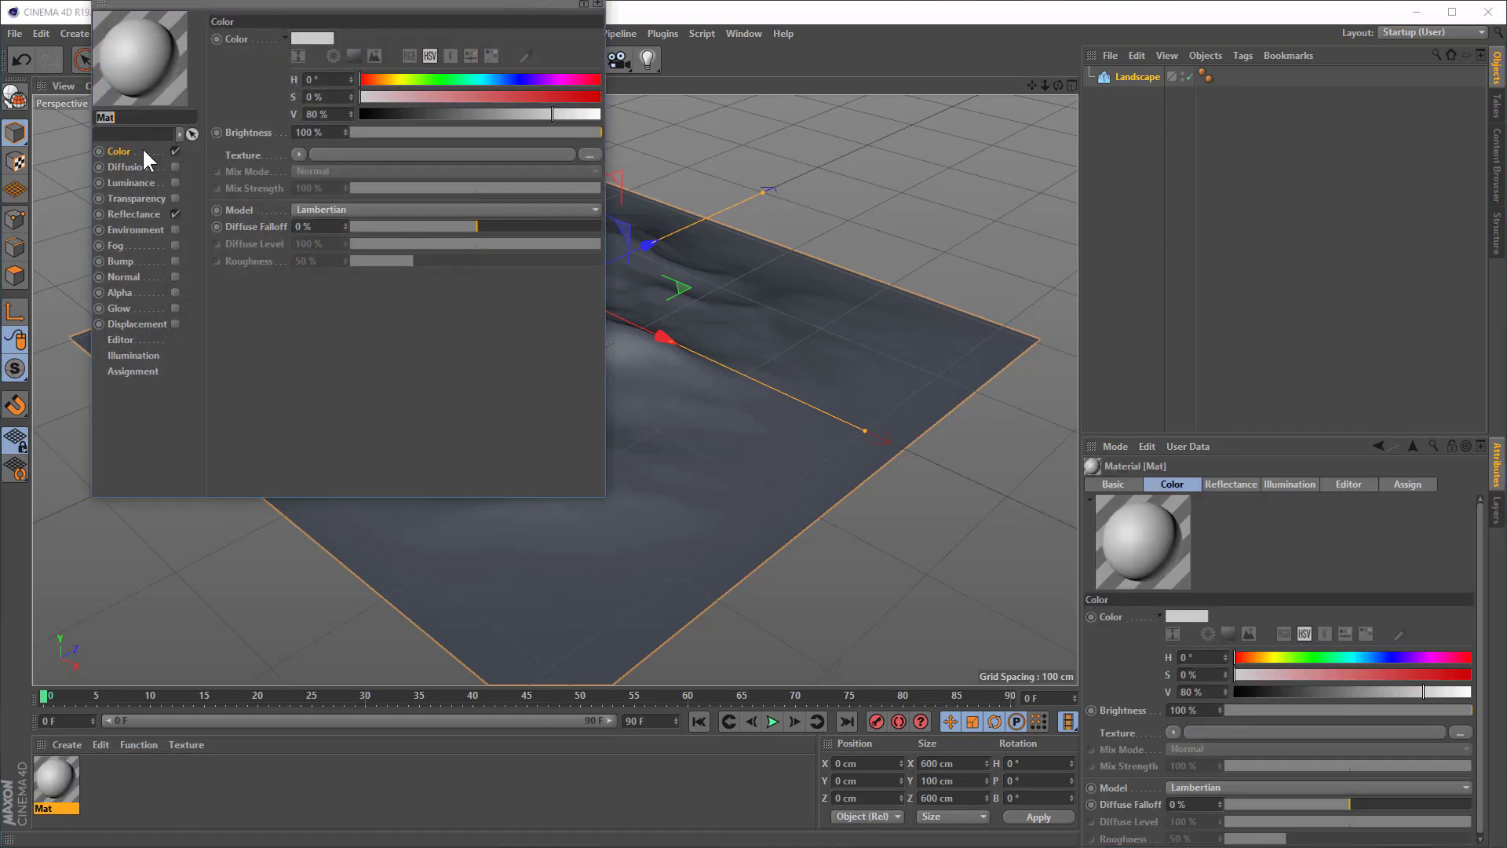
{"action": "left_click", "coordinate": [476, 115]}
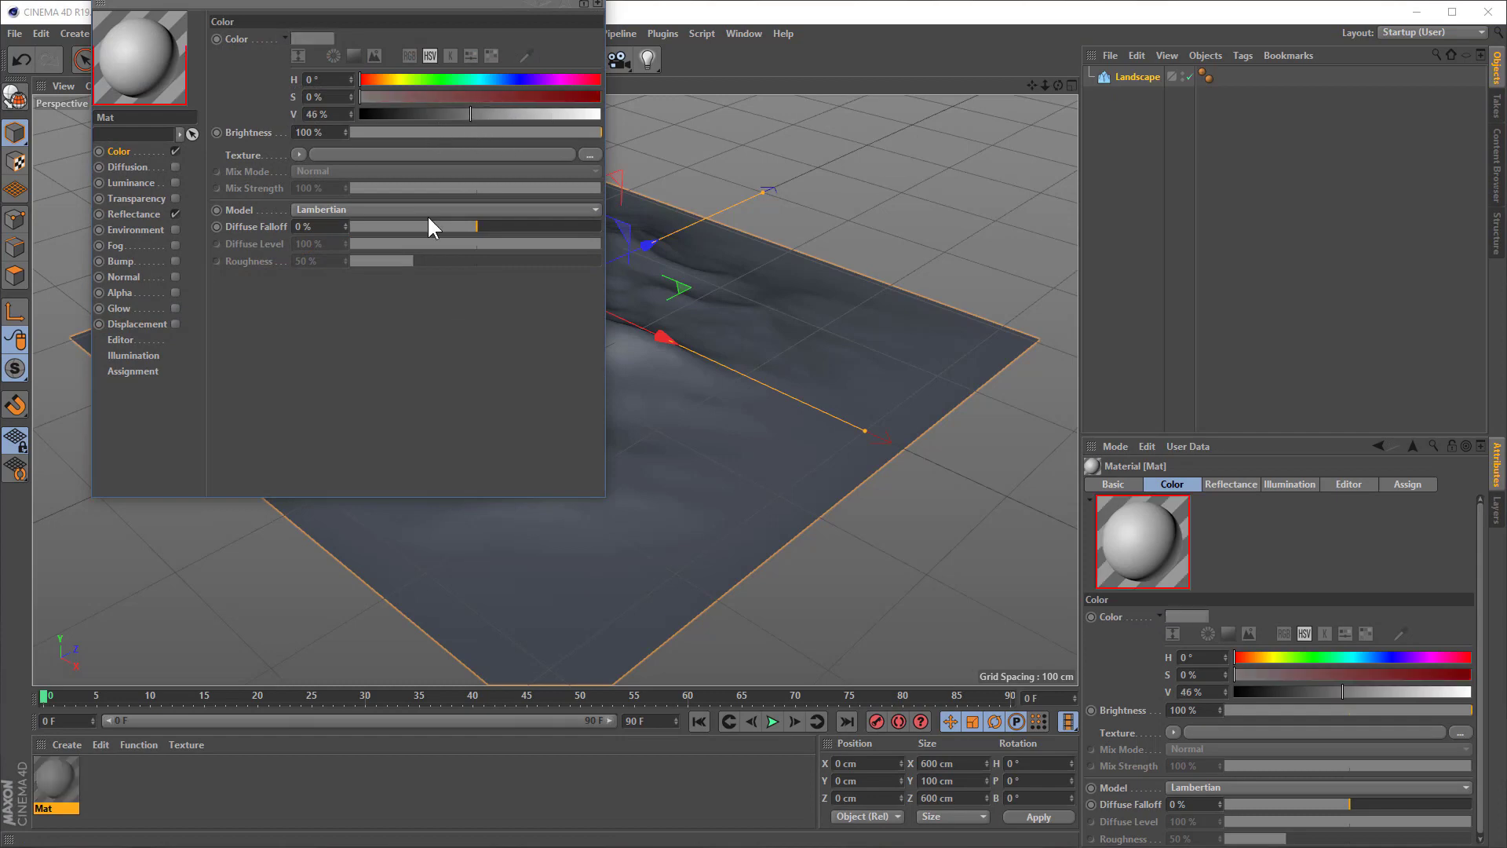
{"action": "left_click", "coordinate": [135, 213]}
{"action": "left_click_drag", "start_coordinate": [416, 351], "coordinate": [461, 334]}
{"action": "left_click_drag", "start_coordinate": [268, 7], "coordinate": [1137, 291]}
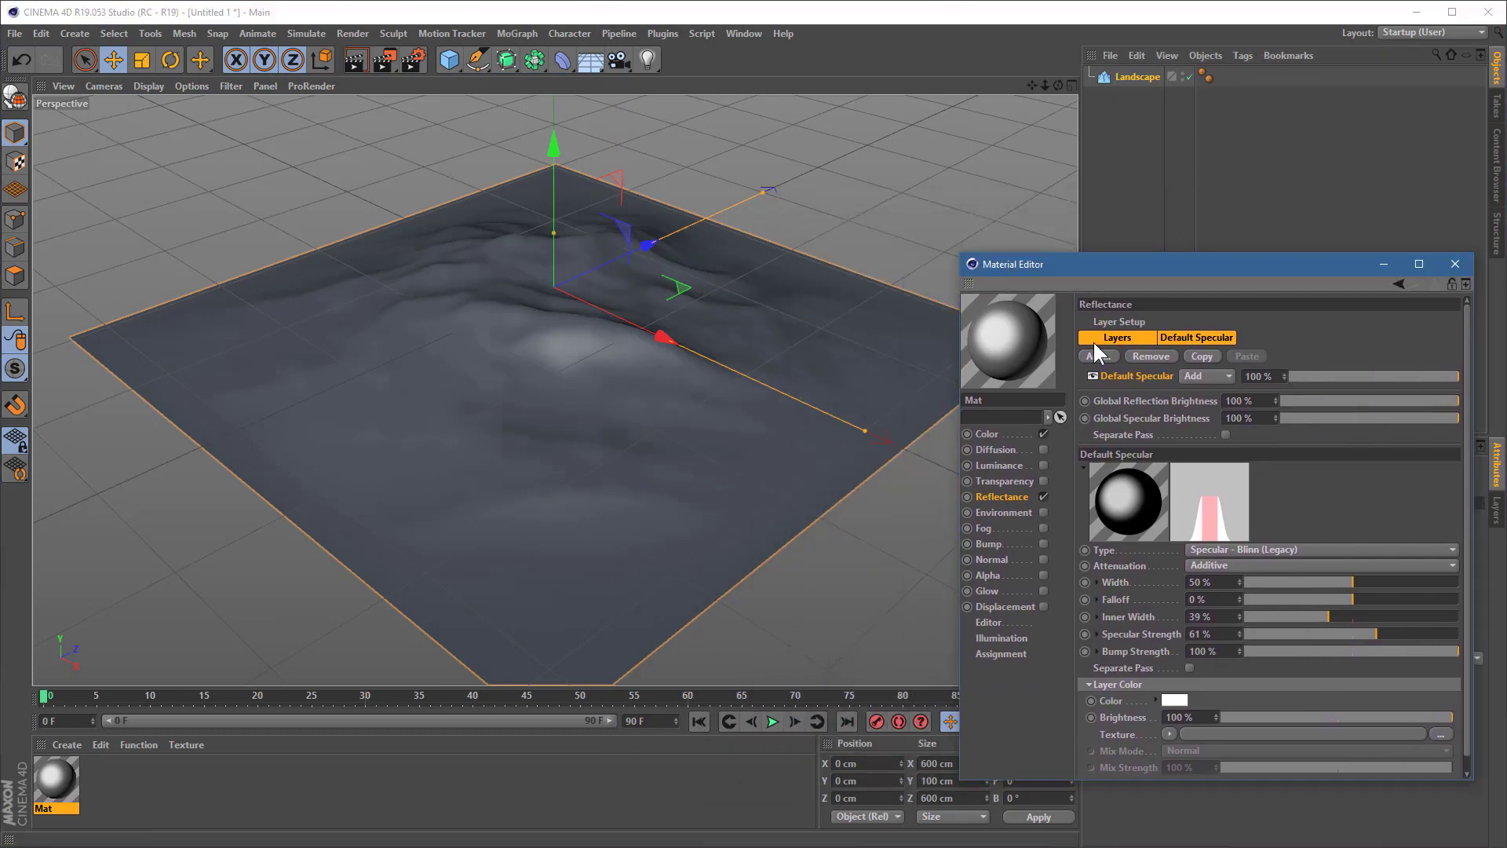
- Give the Landscape 1000 width and 1000 depth segments
{"action": "left_click", "coordinate": [1222, 537]}
{"action": "type", "text": "1000"}
{"action": "key", "text": "Tab"}
{"action": "type", "text": "1000"}
{"action": "key", "text": "Return"}
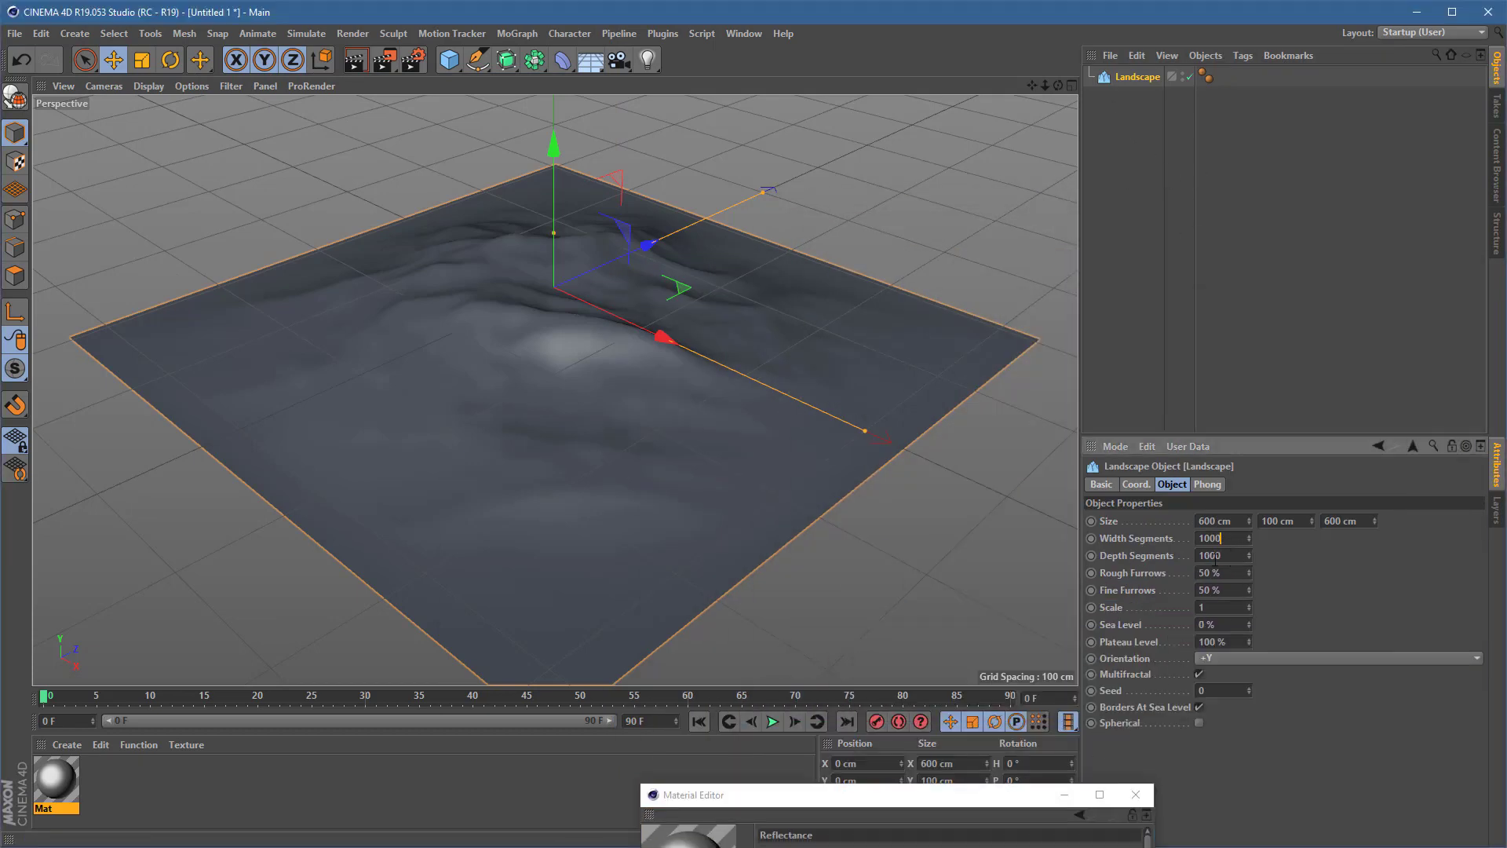
- Apply the Mat material to the Landscape and place a Light above the terrain
{"action": "left_click_drag", "start_coordinate": [920, 795], "coordinate": [951, 395]}
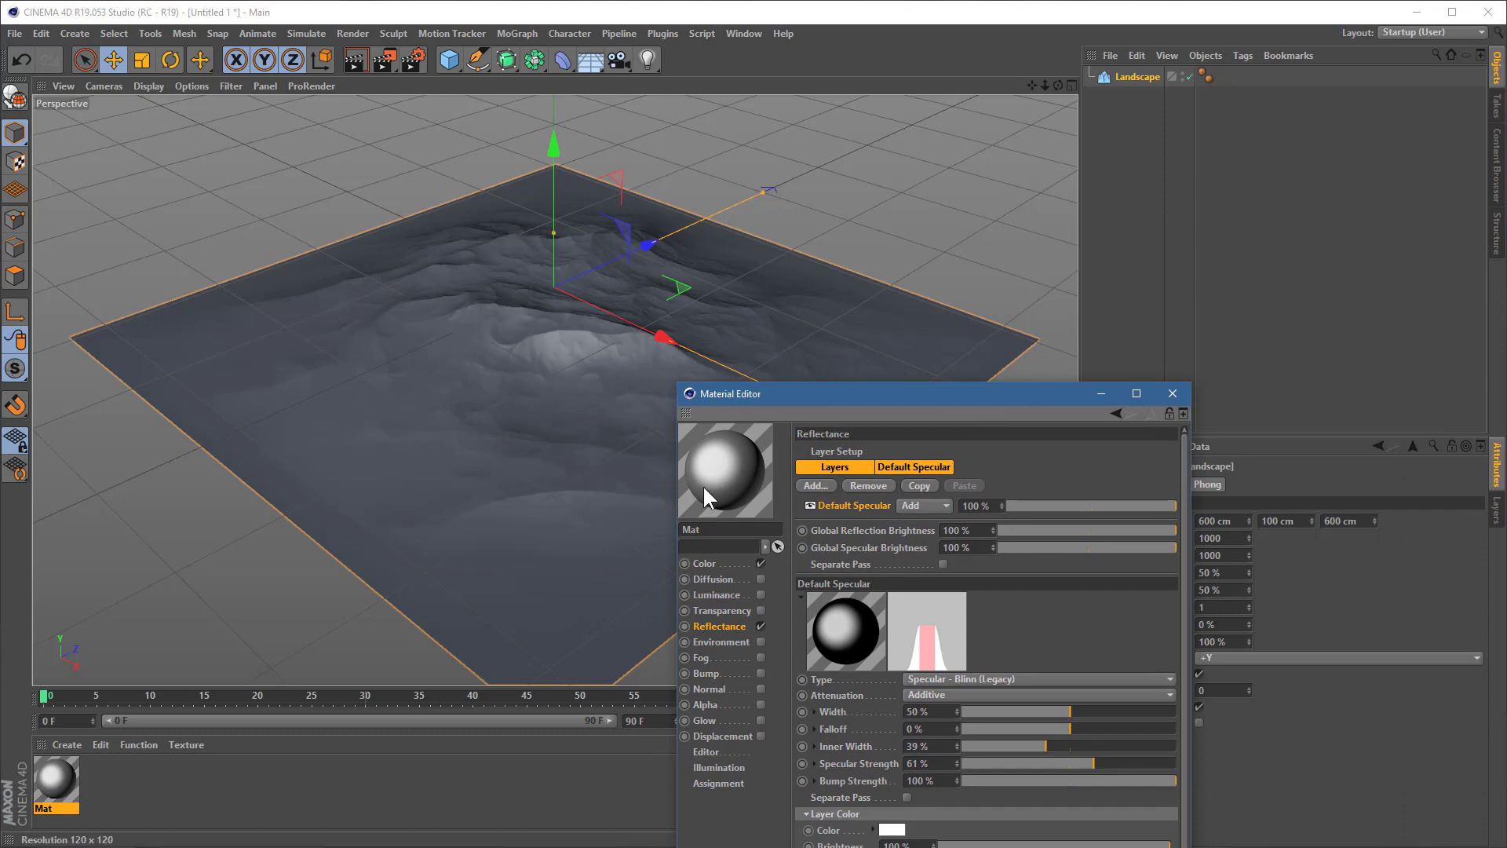
{"action": "left_click_drag", "start_coordinate": [706, 481], "coordinate": [511, 392]}
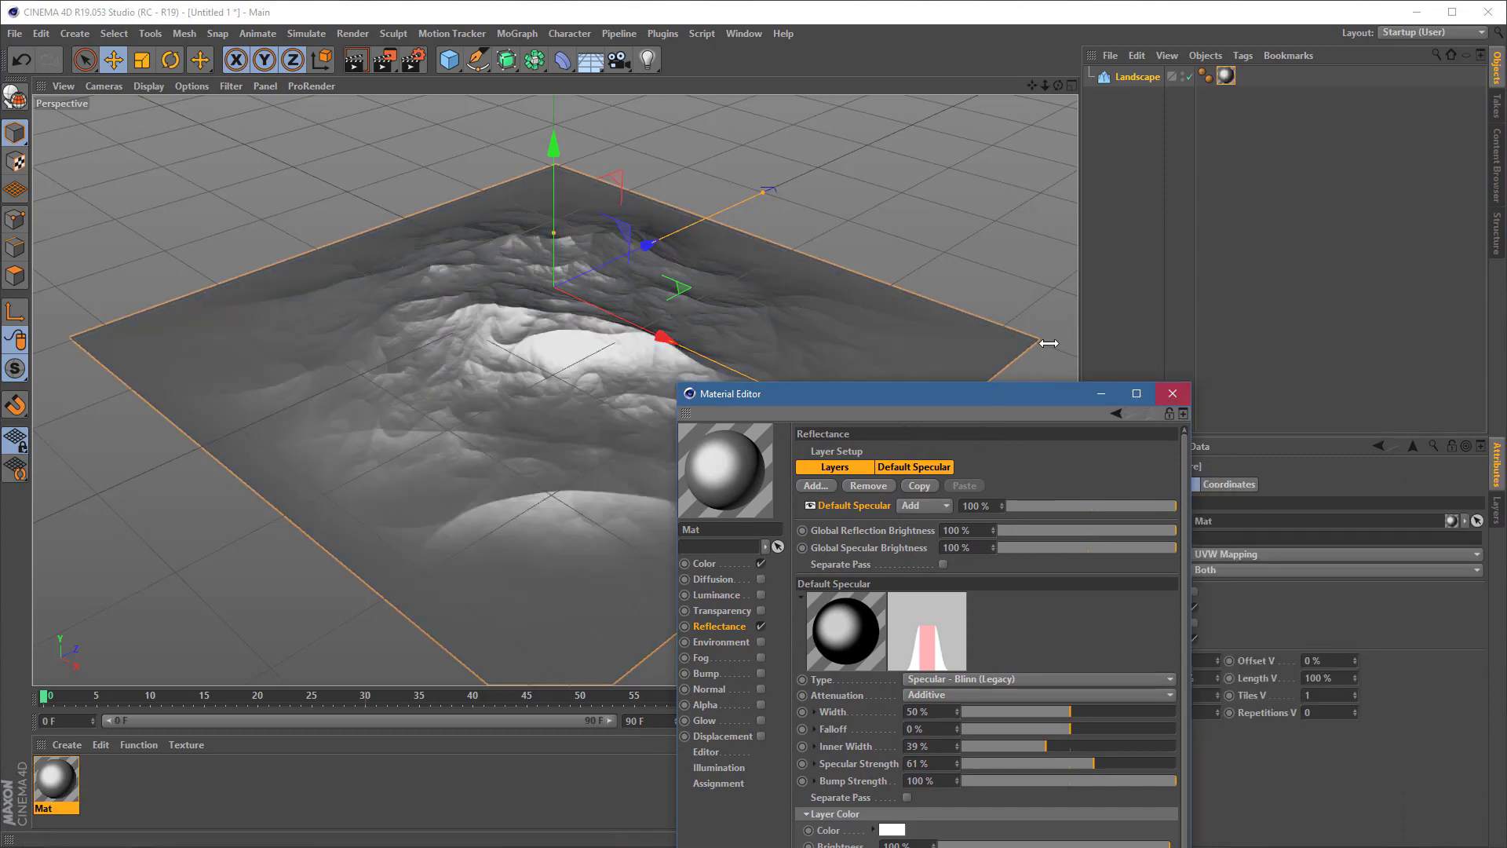
{"action": "left_click", "coordinate": [1173, 393]}
{"action": "left_click", "coordinate": [647, 59]}
{"action": "left_click_drag", "start_coordinate": [596, 321], "coordinate": [480, 220]}
- Raise the Landscape to Y 75.722 cm and move the Light up to about 214 cm
{"action": "left_click", "coordinate": [543, 375]}
{"action": "left_click_drag", "start_coordinate": [565, 180], "coordinate": [545, 86]}
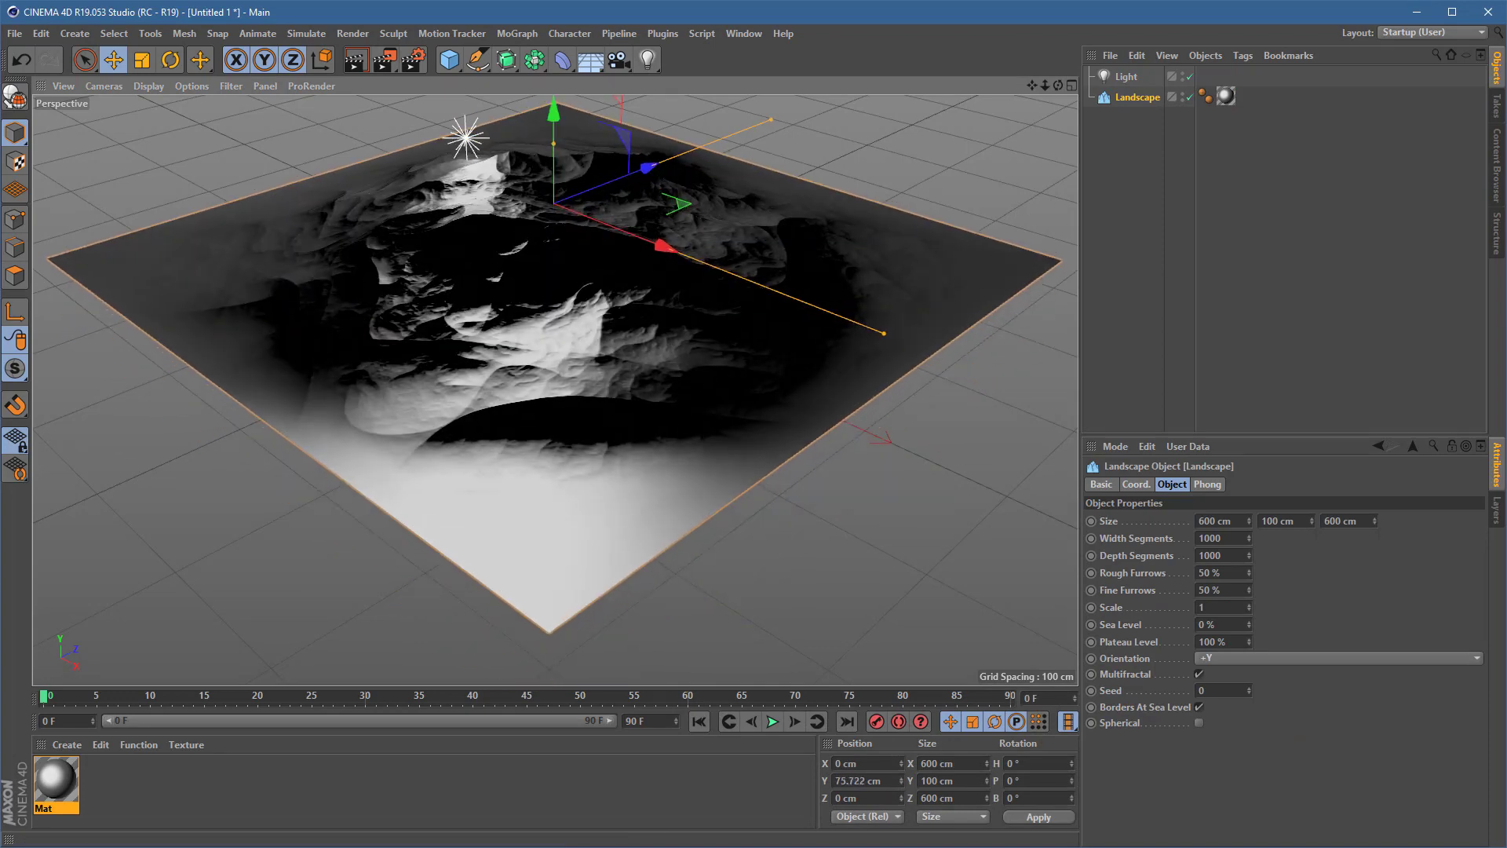
{"action": "middle_click_drag", "start_coordinate": [545, 86], "coordinate": [515, 412], "text": "alt"}
{"action": "left_click", "coordinate": [469, 248]}
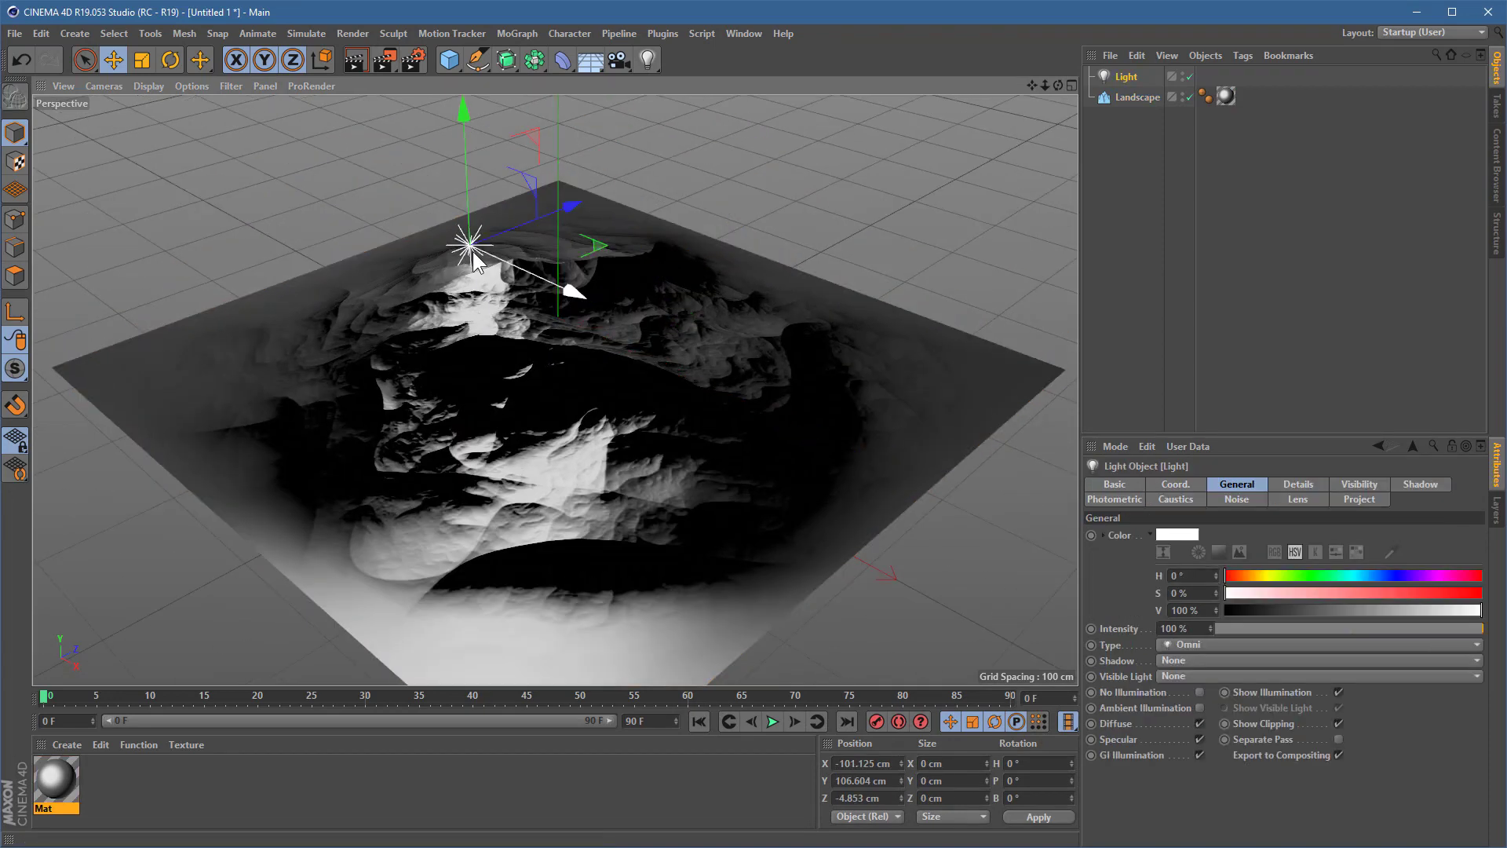
{"action": "left_click_drag", "start_coordinate": [469, 248], "coordinate": [430, 105]}
- Reopen the Mat material in the Material Editor on its Color settings
{"action": "double_click", "coordinate": [60, 768]}
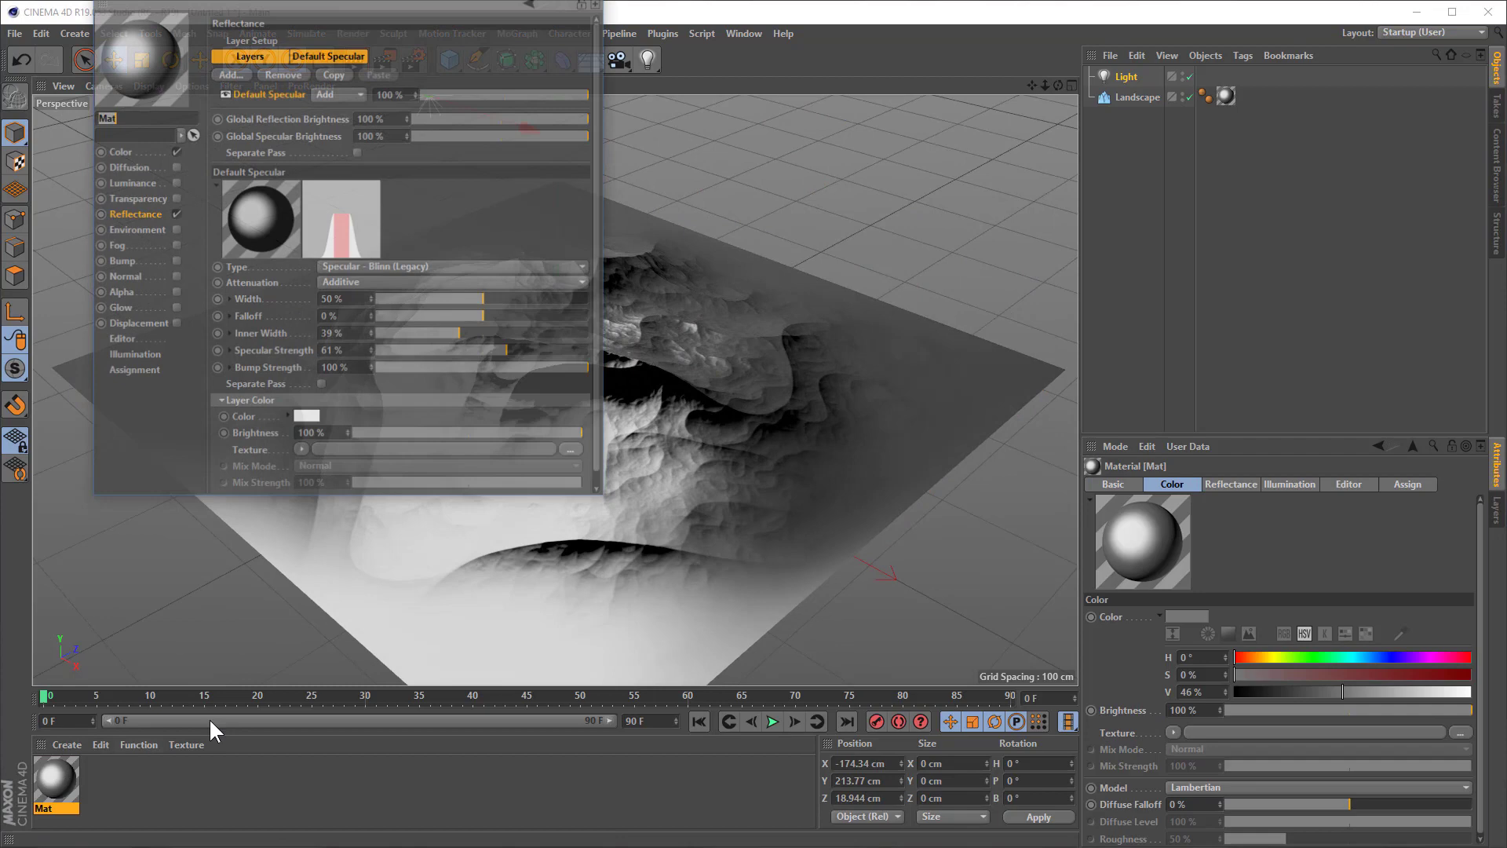
{"action": "left_click_drag", "start_coordinate": [343, 6], "coordinate": [722, 156]}
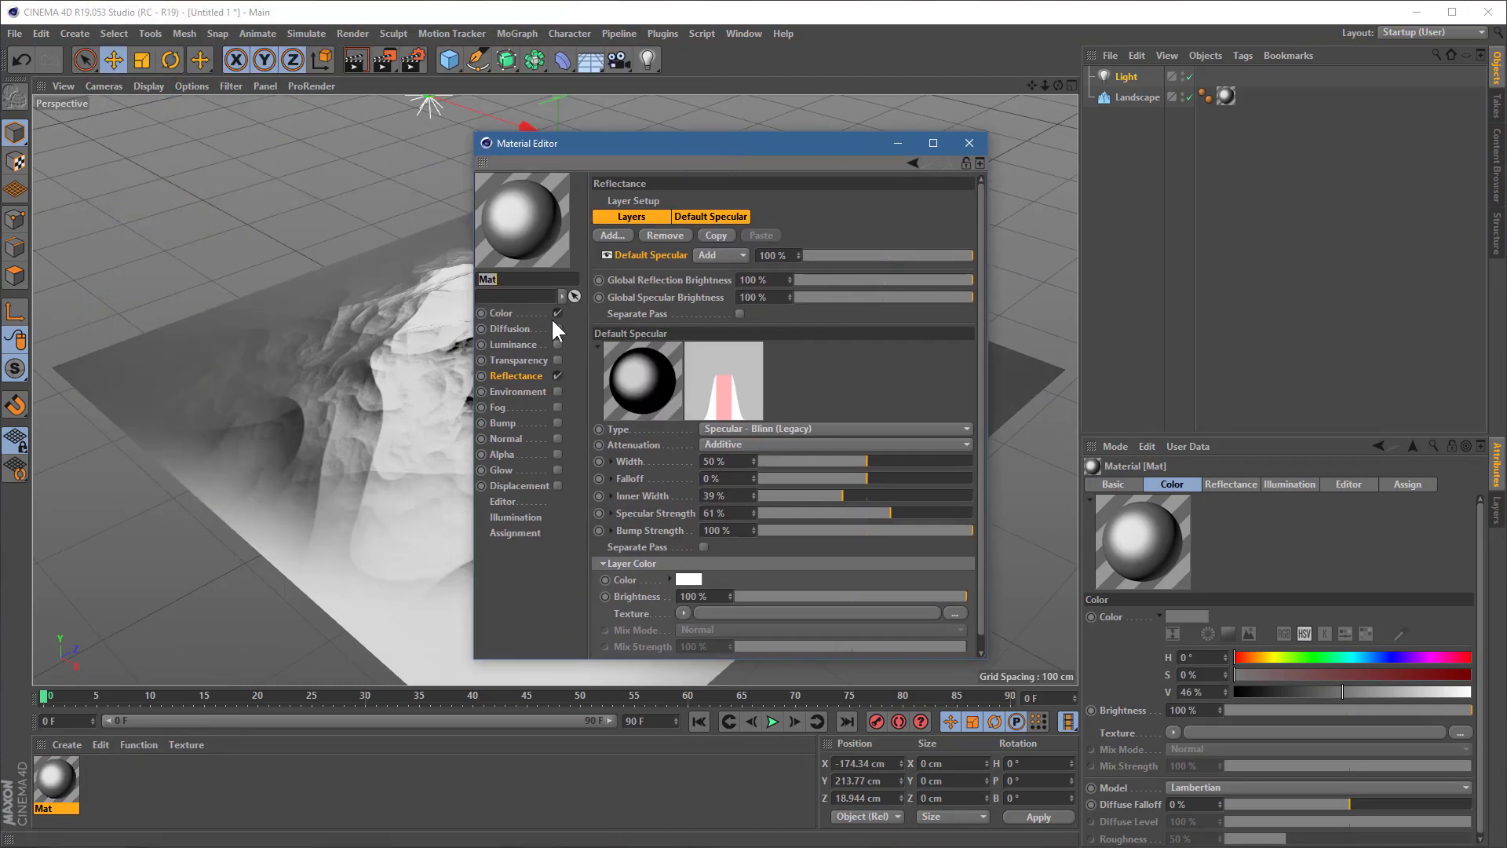
{"action": "left_click", "coordinate": [506, 313]}
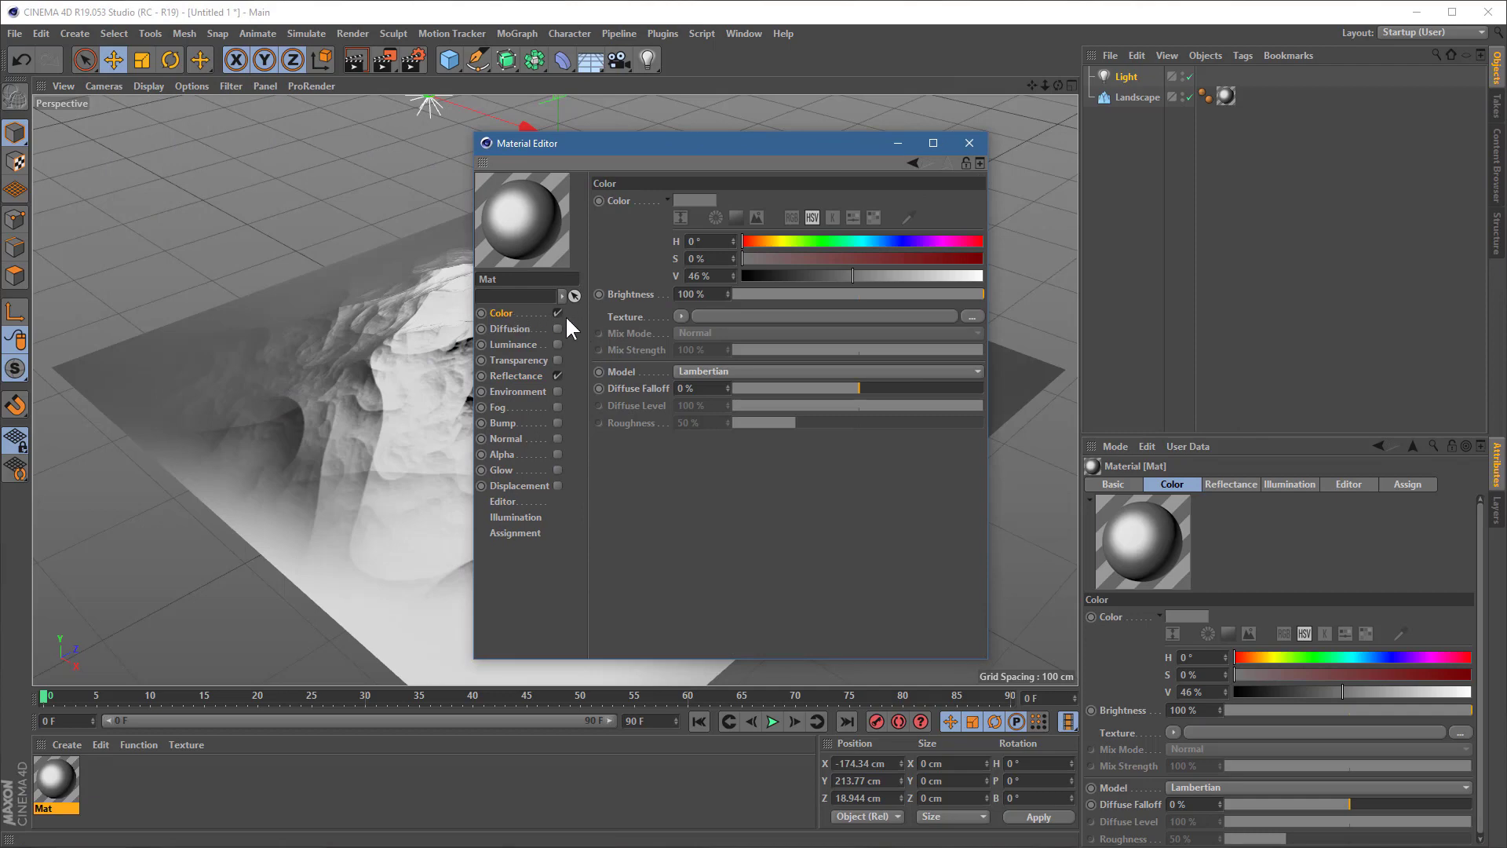
- Turn off Mat's reflectance, reposition the Light over the terrain, and orbit around it
{"action": "left_click", "coordinate": [558, 376]}
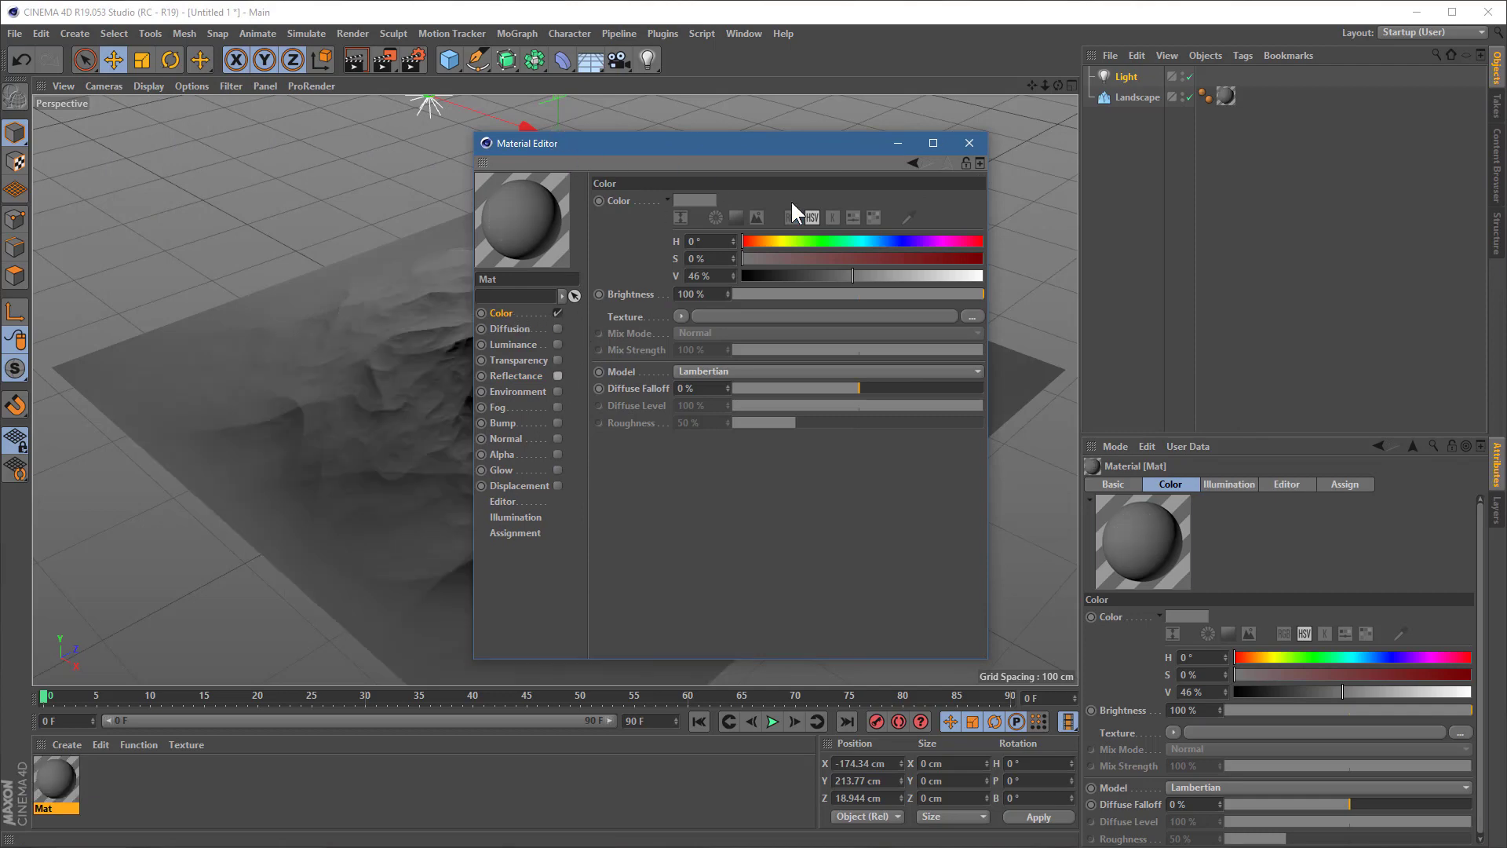
{"action": "left_click_drag", "start_coordinate": [651, 143], "coordinate": [987, 215]}
{"action": "left_click_drag", "start_coordinate": [575, 313], "coordinate": [518, 363]}
{"action": "mouse_move", "coordinate": [518, 362]}
{"action": "left_mouse_down", "text": "alt"}
{"action": "mouse_move", "coordinate": [578, 404]}
{"action": "mouse_move", "coordinate": [526, 341]}
{"action": "left_mouse_up", "text": "alt"}
{"action": "scroll", "coordinate": [527, 337], "scroll_direction": "up", "scroll_amount": 6}
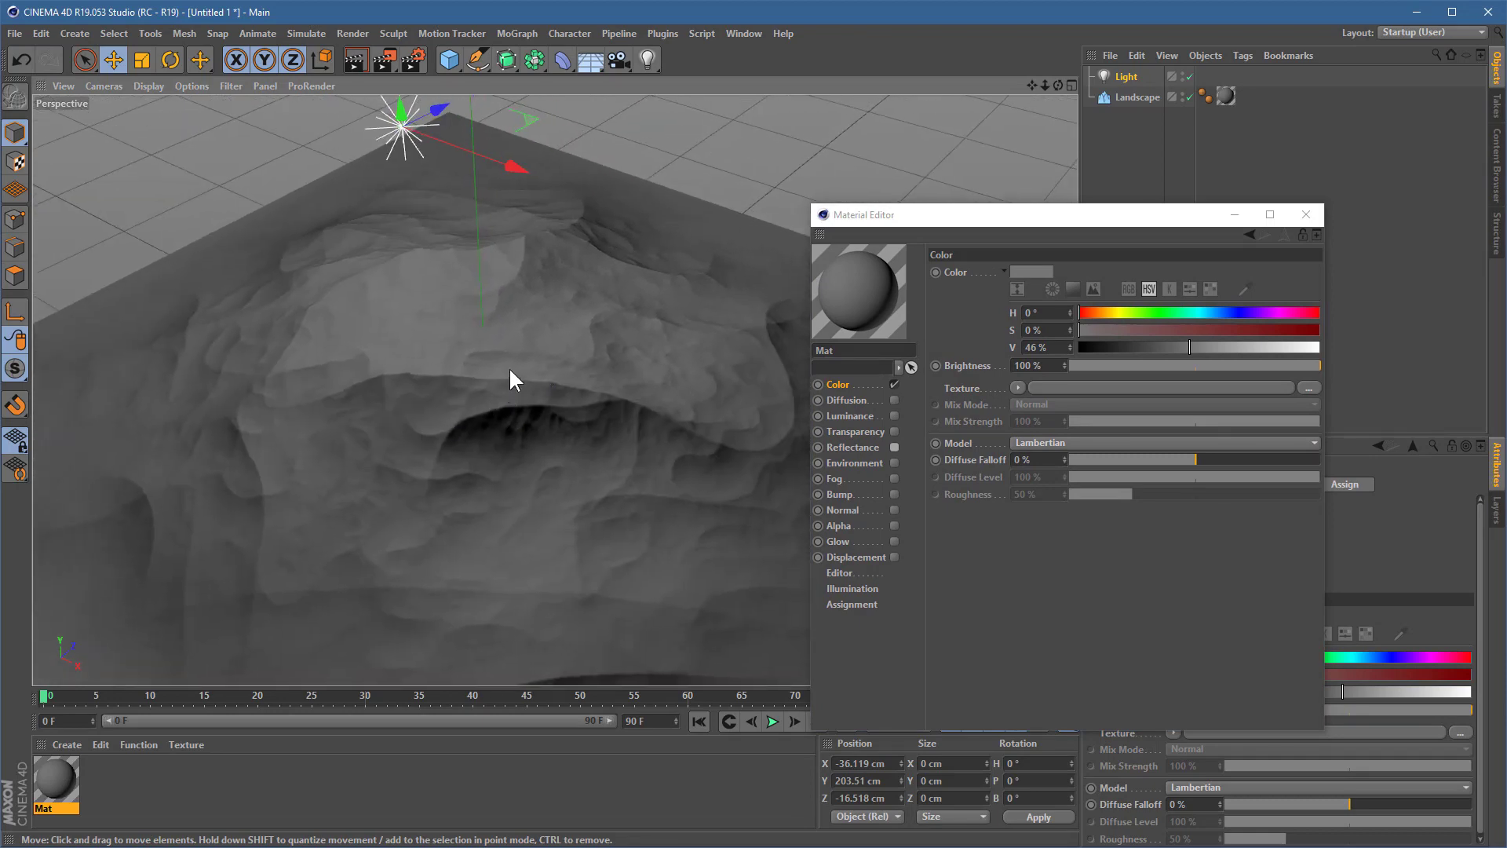
{"action": "mouse_move", "coordinate": [459, 290]}
{"action": "left_mouse_down", "text": "alt"}
{"action": "mouse_move", "coordinate": [511, 374]}
{"action": "mouse_move", "coordinate": [646, 336]}
{"action": "mouse_move", "coordinate": [709, 339]}
{"action": "left_mouse_up", "text": "alt"}
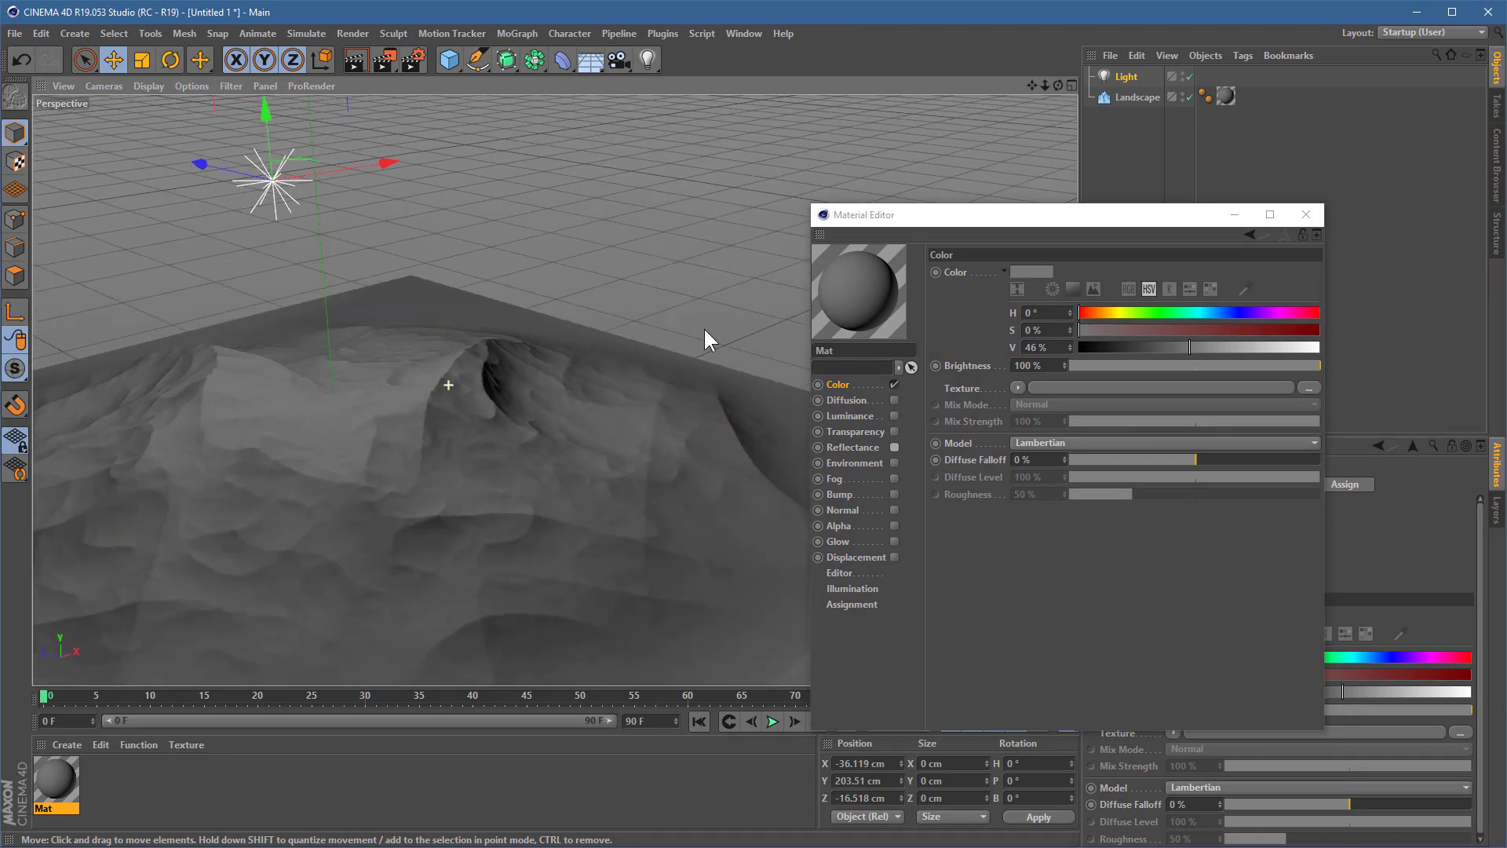
{"action": "left_click_drag", "start_coordinate": [390, 475], "coordinate": [526, 381], "text": "alt"}
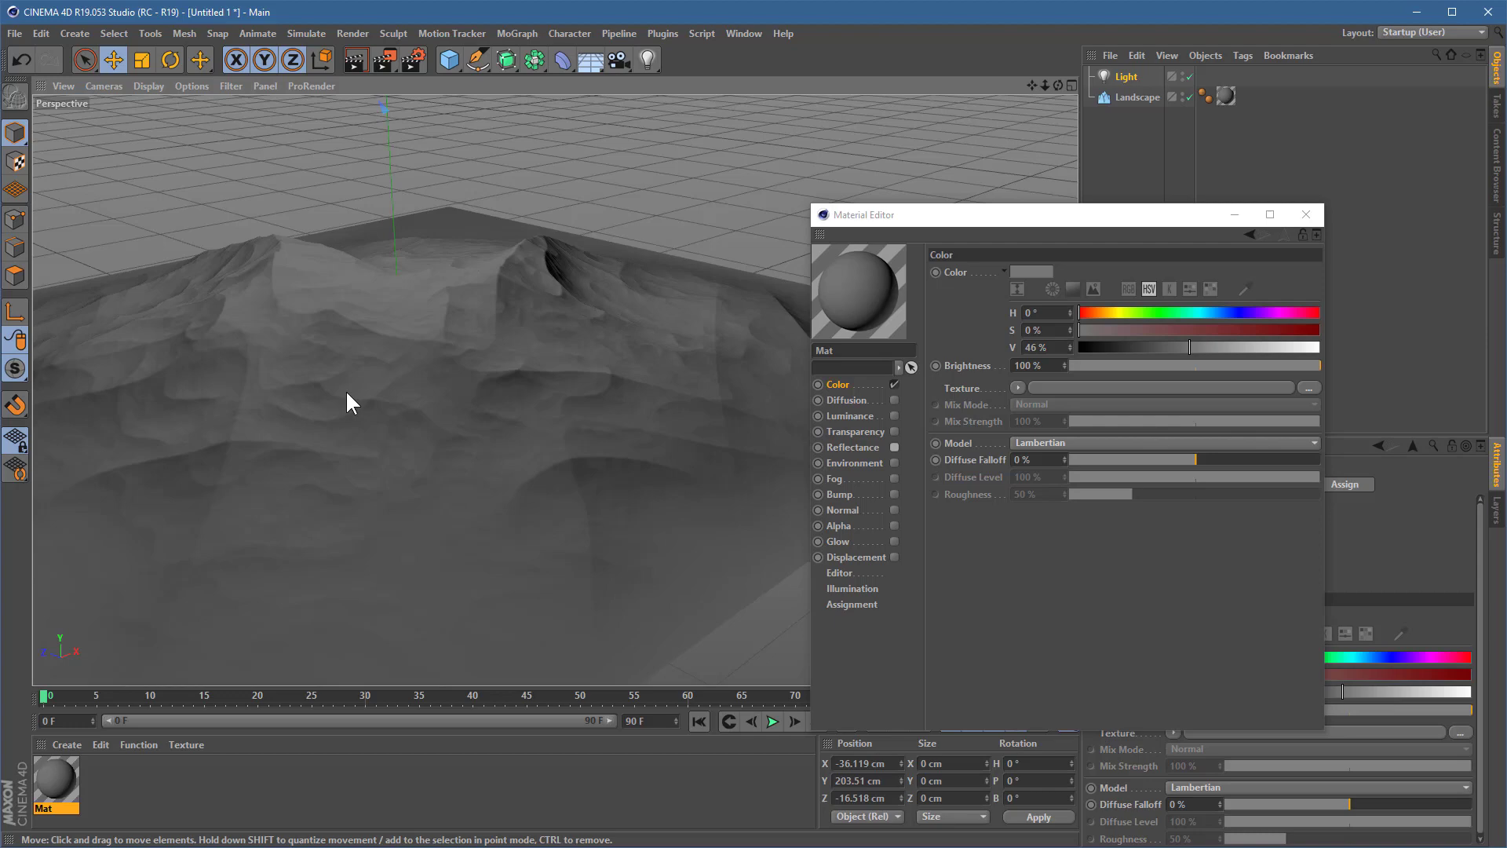
{"action": "mouse_move", "coordinate": [347, 393]}
{"action": "left_mouse_down", "text": "alt"}
{"action": "mouse_move", "coordinate": [512, 428]}
{"action": "mouse_move", "coordinate": [407, 345]}
{"action": "mouse_move", "coordinate": [124, 380]}
{"action": "mouse_move", "coordinate": [121, 486]}
{"action": "mouse_move", "coordinate": [232, 486]}
{"action": "mouse_move", "coordinate": [349, 377]}
{"action": "mouse_move", "coordinate": [287, 359]}
{"action": "mouse_move", "coordinate": [474, 369]}
{"action": "left_mouse_up", "text": "alt"}
- Disable Mat's Color channel and re-enable Reflectance, leaving the 61% Default Specular layer
{"action": "left_click", "coordinate": [923, 420]}
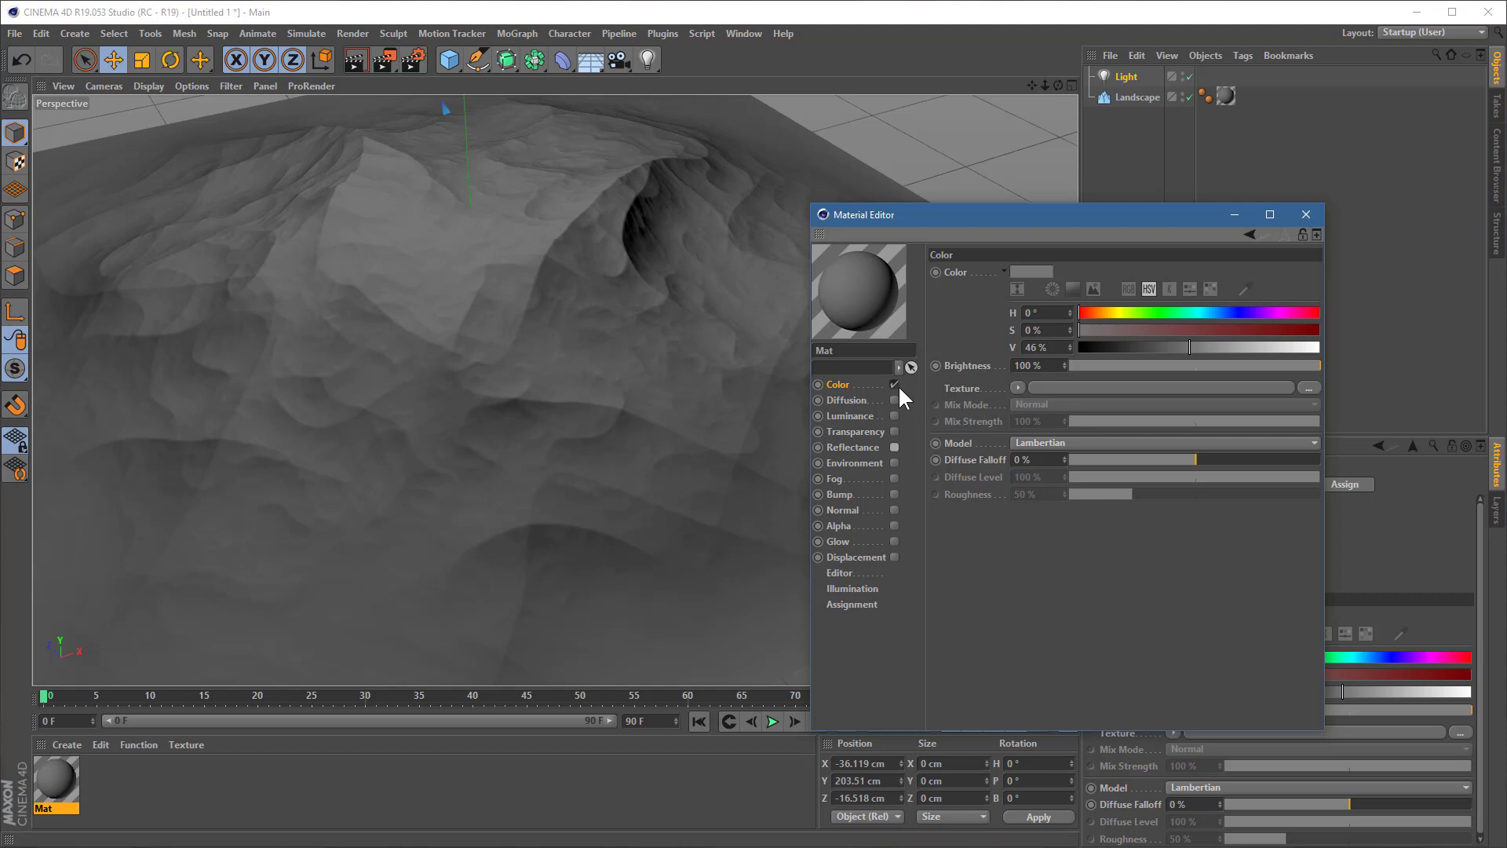
{"action": "left_click", "coordinate": [894, 384]}
{"action": "left_click", "coordinate": [894, 446]}
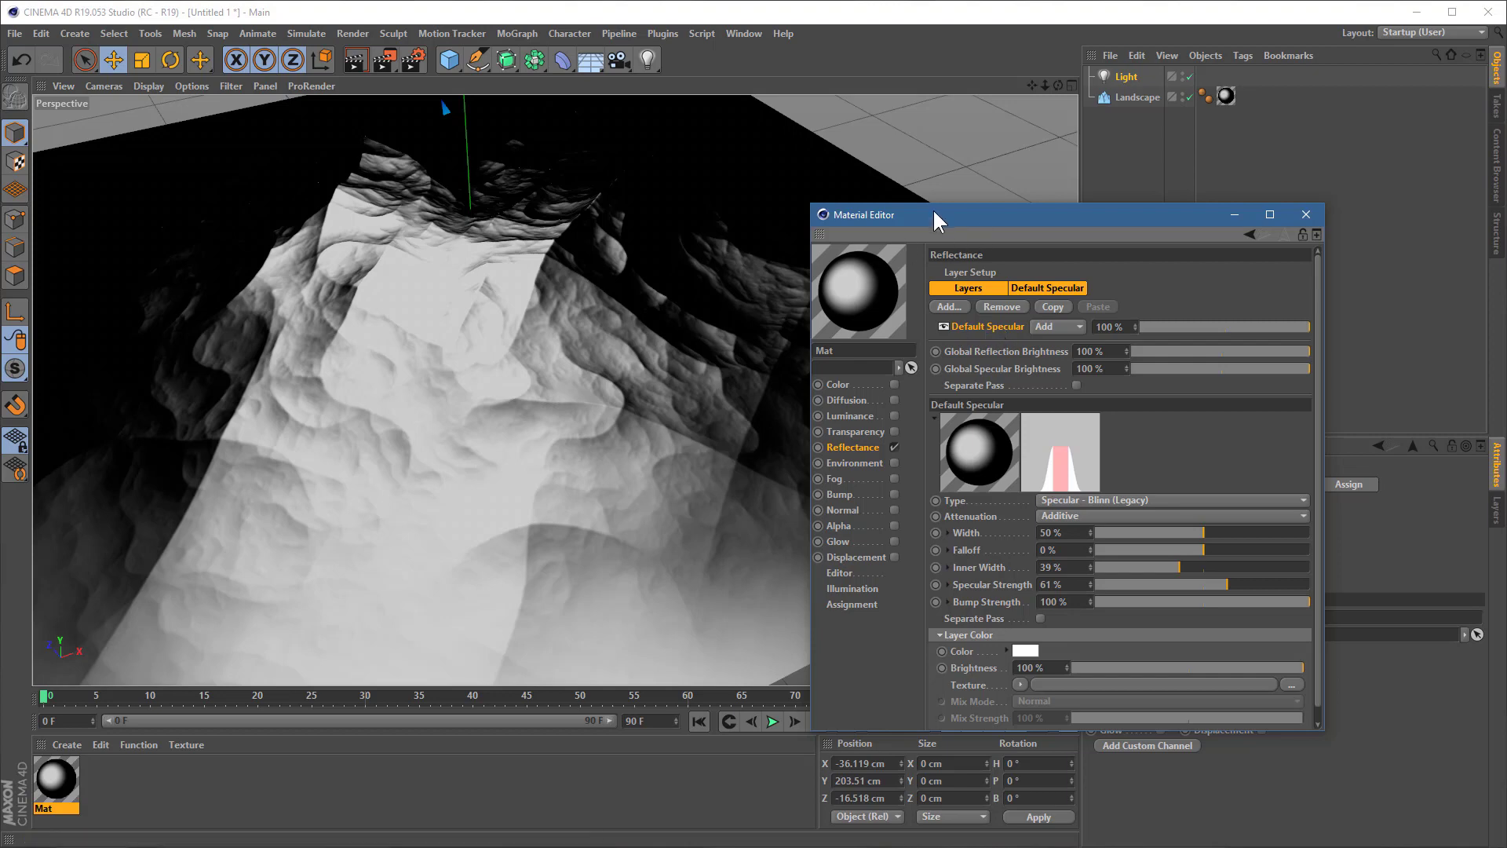
- Select the Landscape and orbit around the white specular-lit terrain to inspect its shadowed crevices
{"action": "left_click_drag", "start_coordinate": [935, 207], "coordinate": [1043, 212]}
{"action": "left_click", "coordinate": [380, 328]}
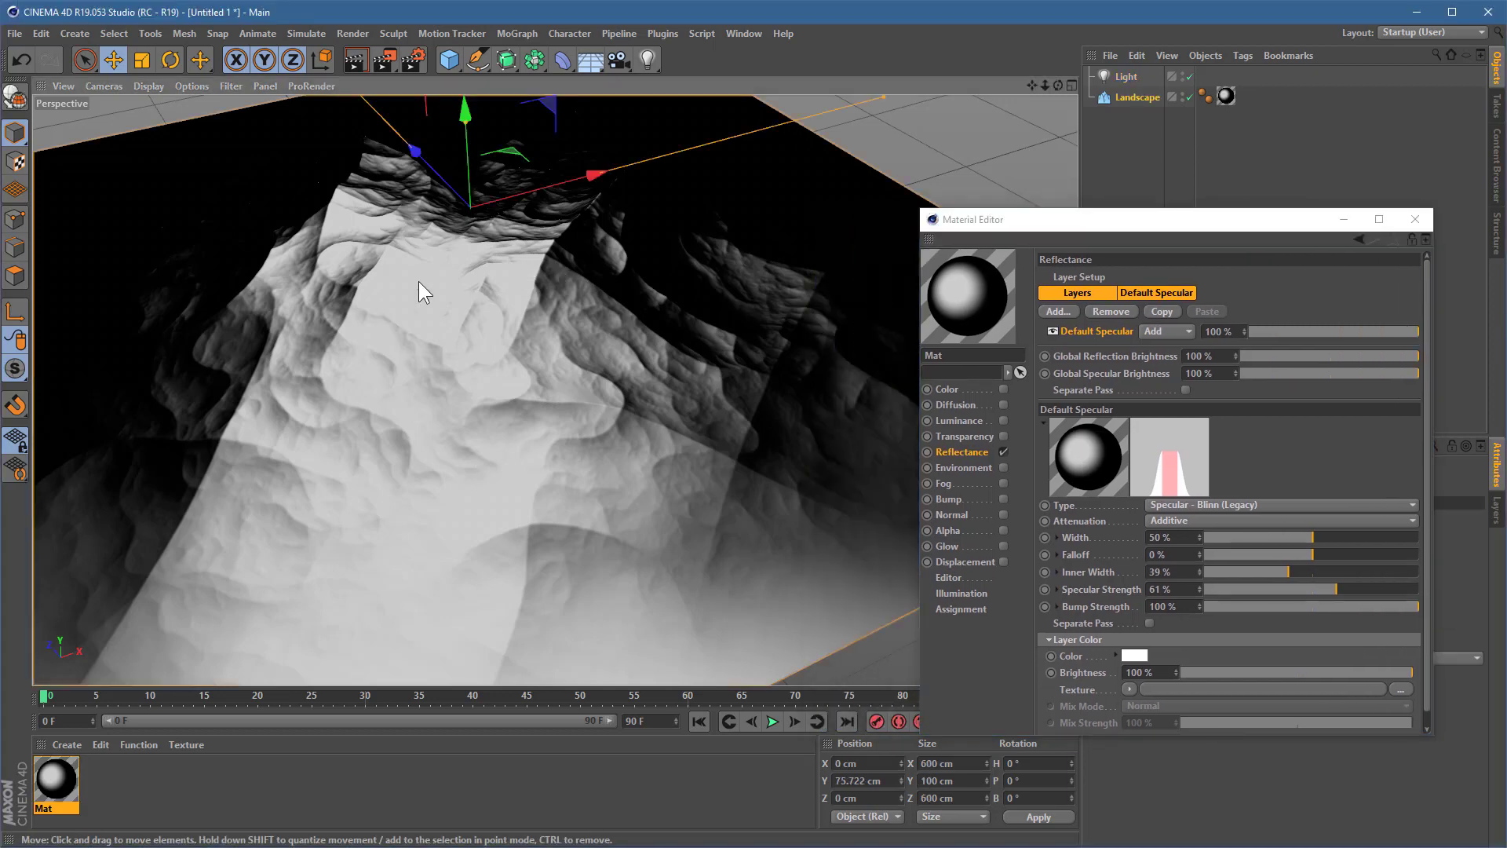
{"action": "left_click_drag", "start_coordinate": [417, 281], "coordinate": [605, 369], "text": "alt"}
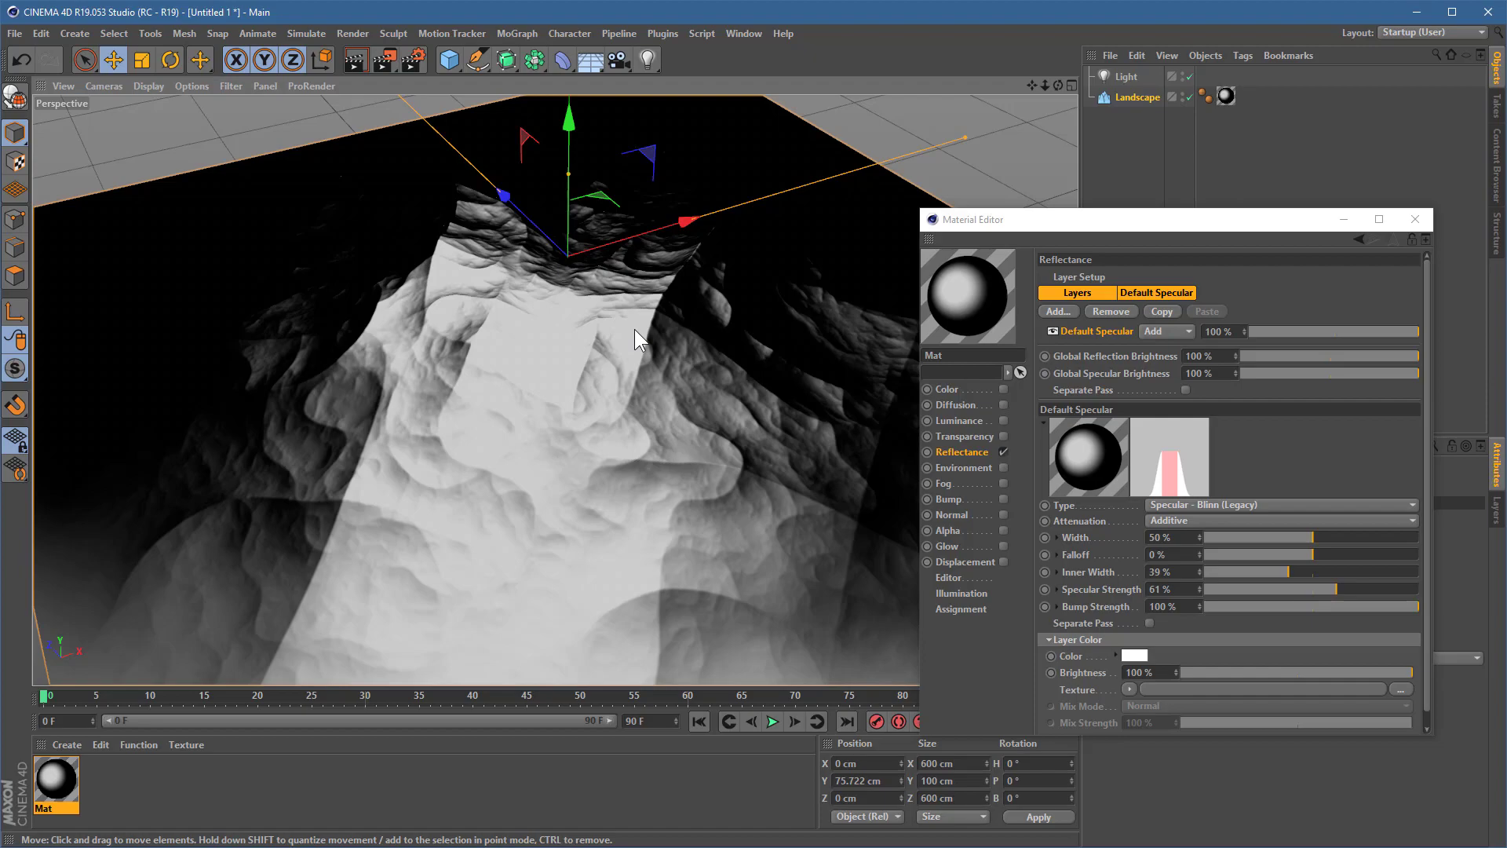
{"action": "left_click_drag", "start_coordinate": [485, 322], "coordinate": [666, 432], "text": "alt"}
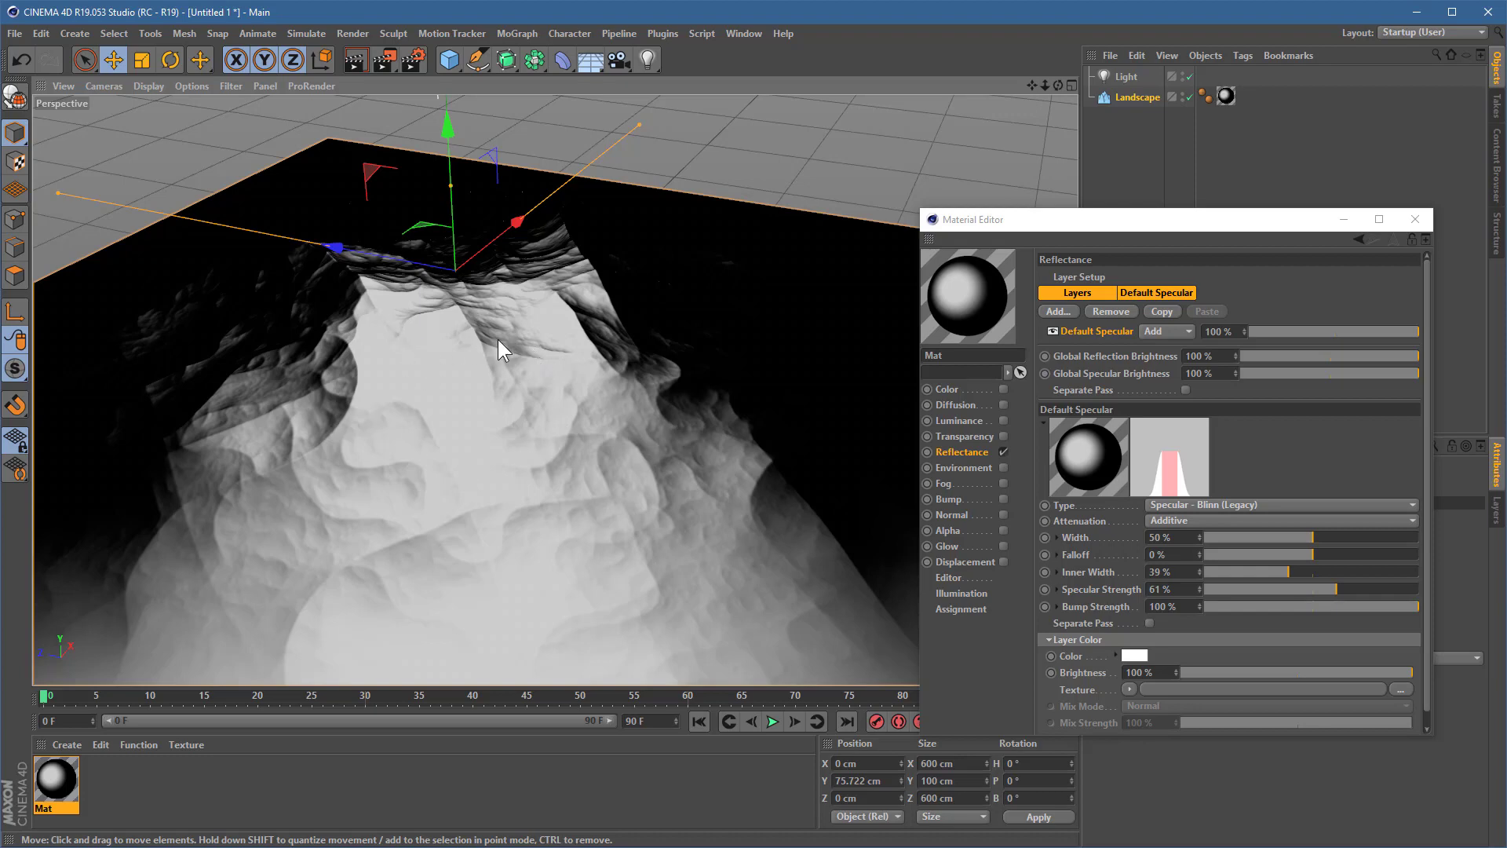
{"action": "left_click_drag", "start_coordinate": [497, 339], "coordinate": [488, 414], "text": "alt"}
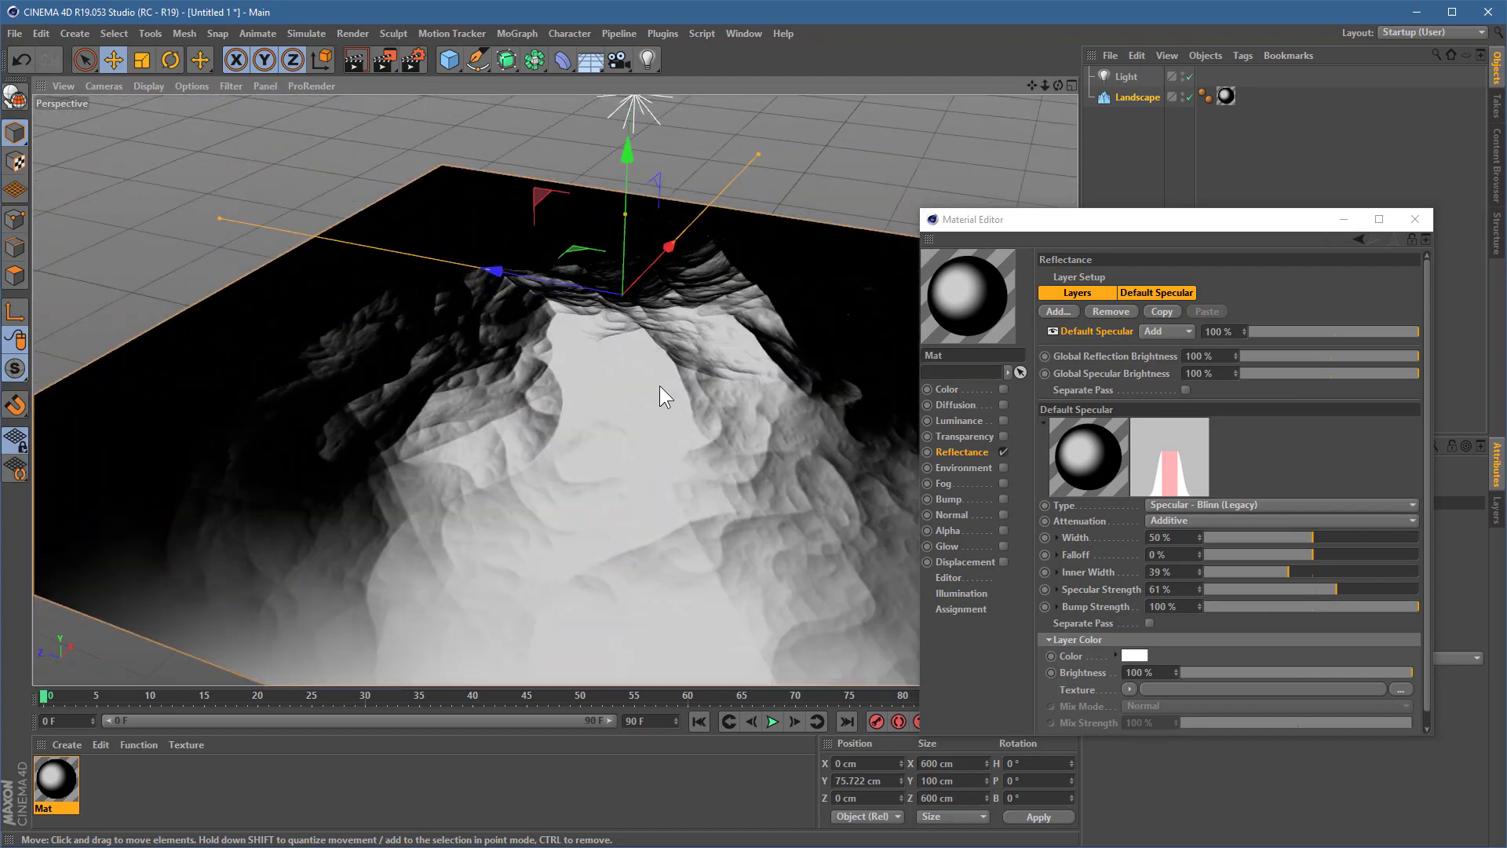
{"action": "middle_click_drag", "start_coordinate": [660, 385], "coordinate": [611, 337], "text": "alt"}
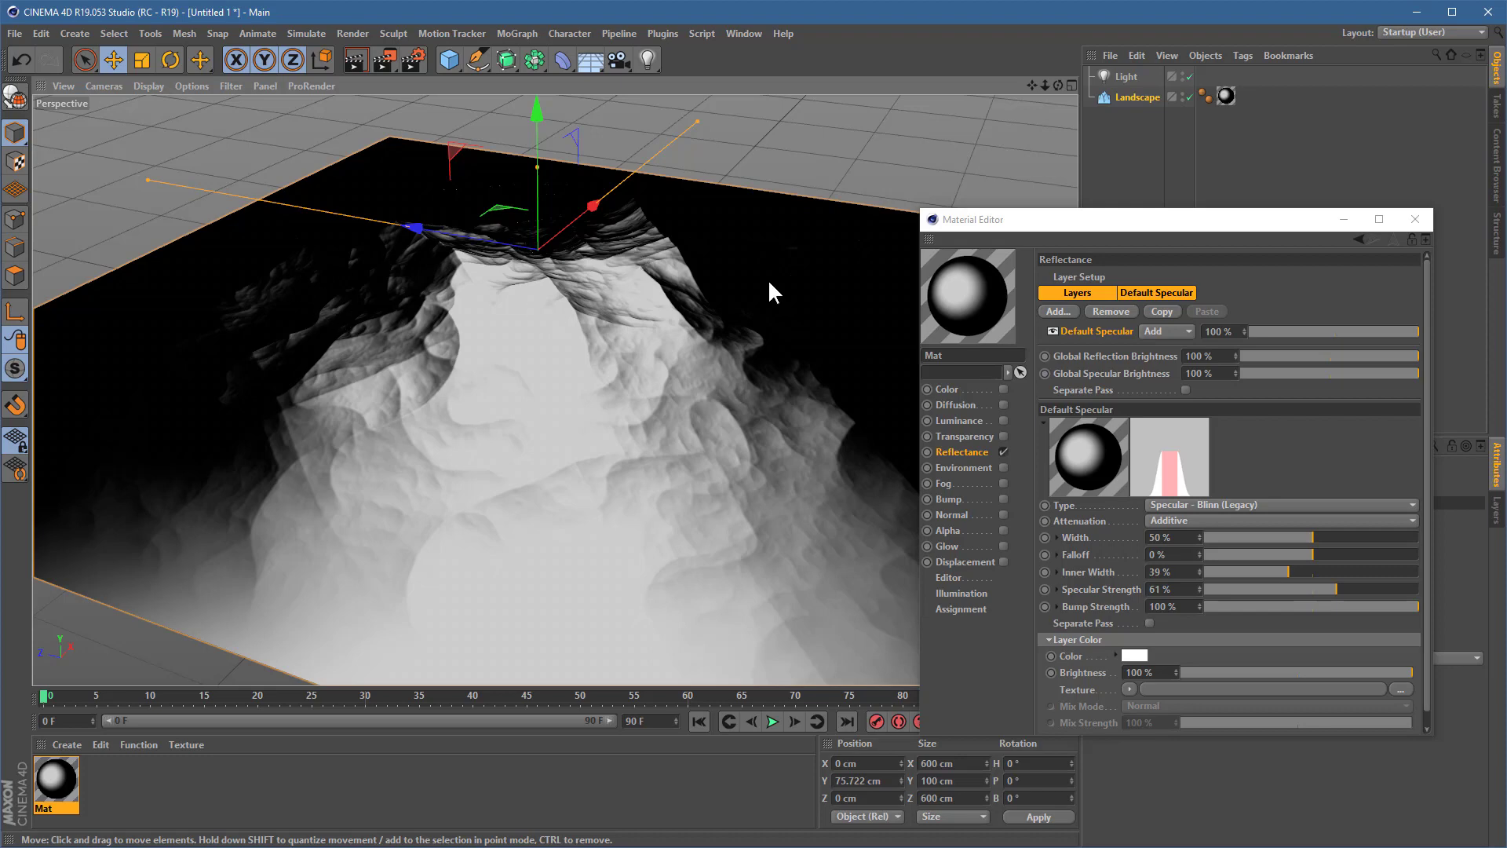
- Close the Material Editor and start a new empty scene, Untitled 2
{"action": "double_click", "coordinate": [932, 219]}
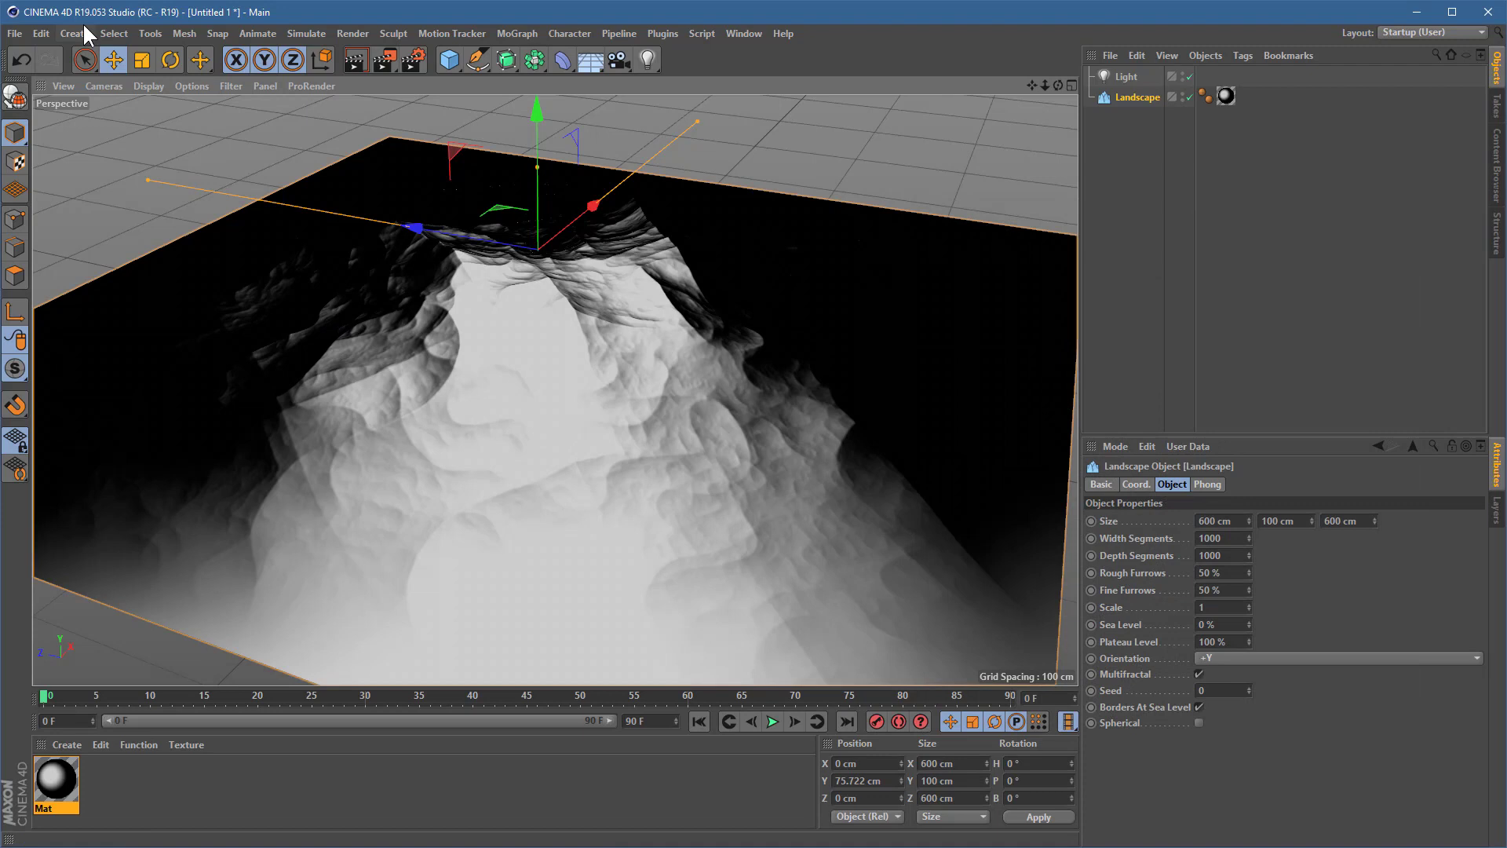
{"action": "left_click", "coordinate": [17, 33]}
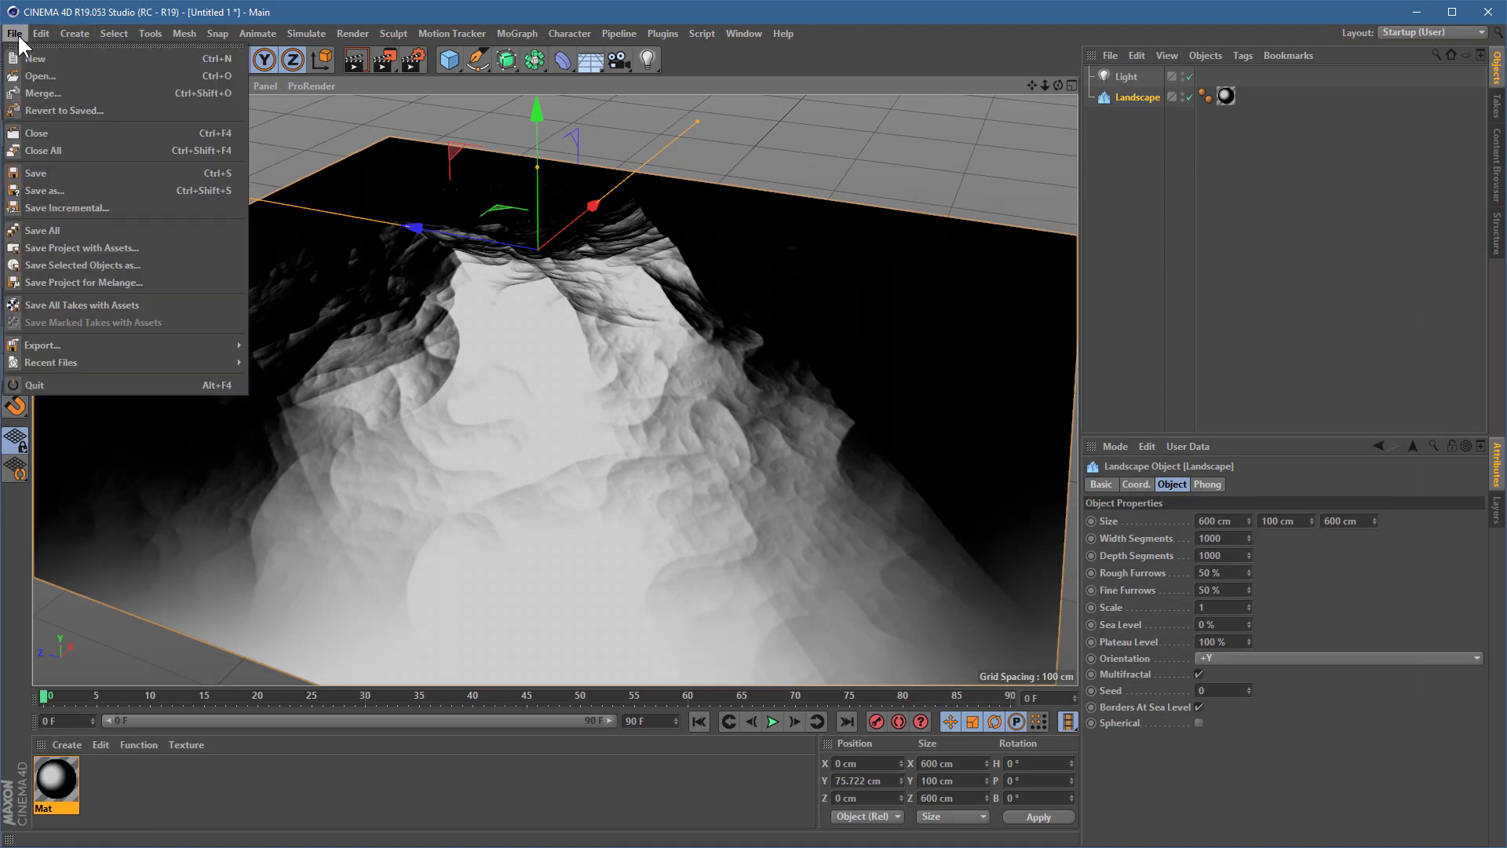
{"action": "left_click", "coordinate": [39, 58]}
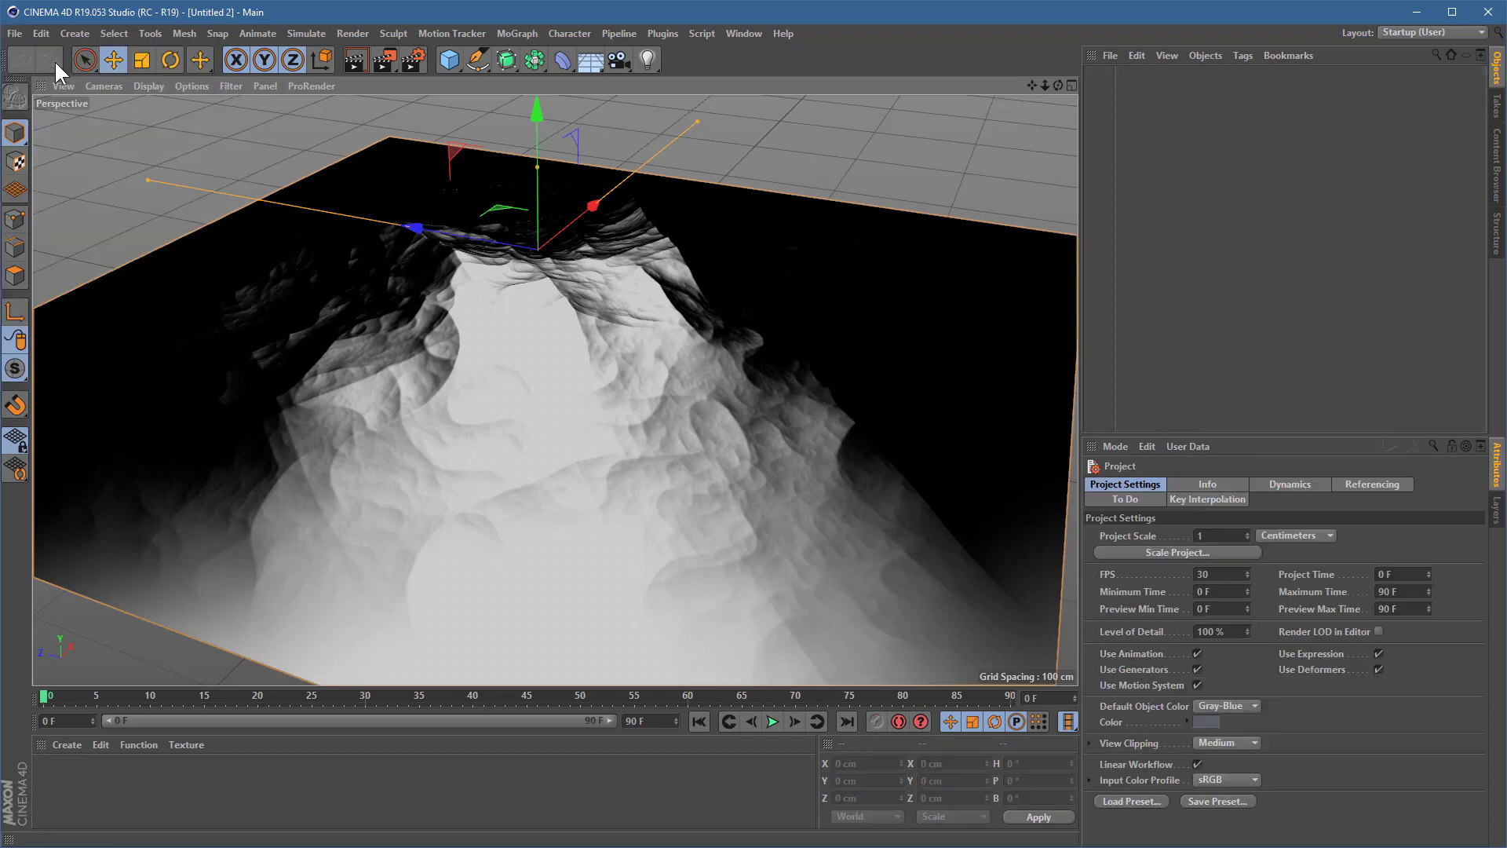
- Flatten and scale a new Cube into a 1527 × 417 × 1527 cm room raised 217.6 cm
{"action": "left_click", "coordinate": [449, 59]}
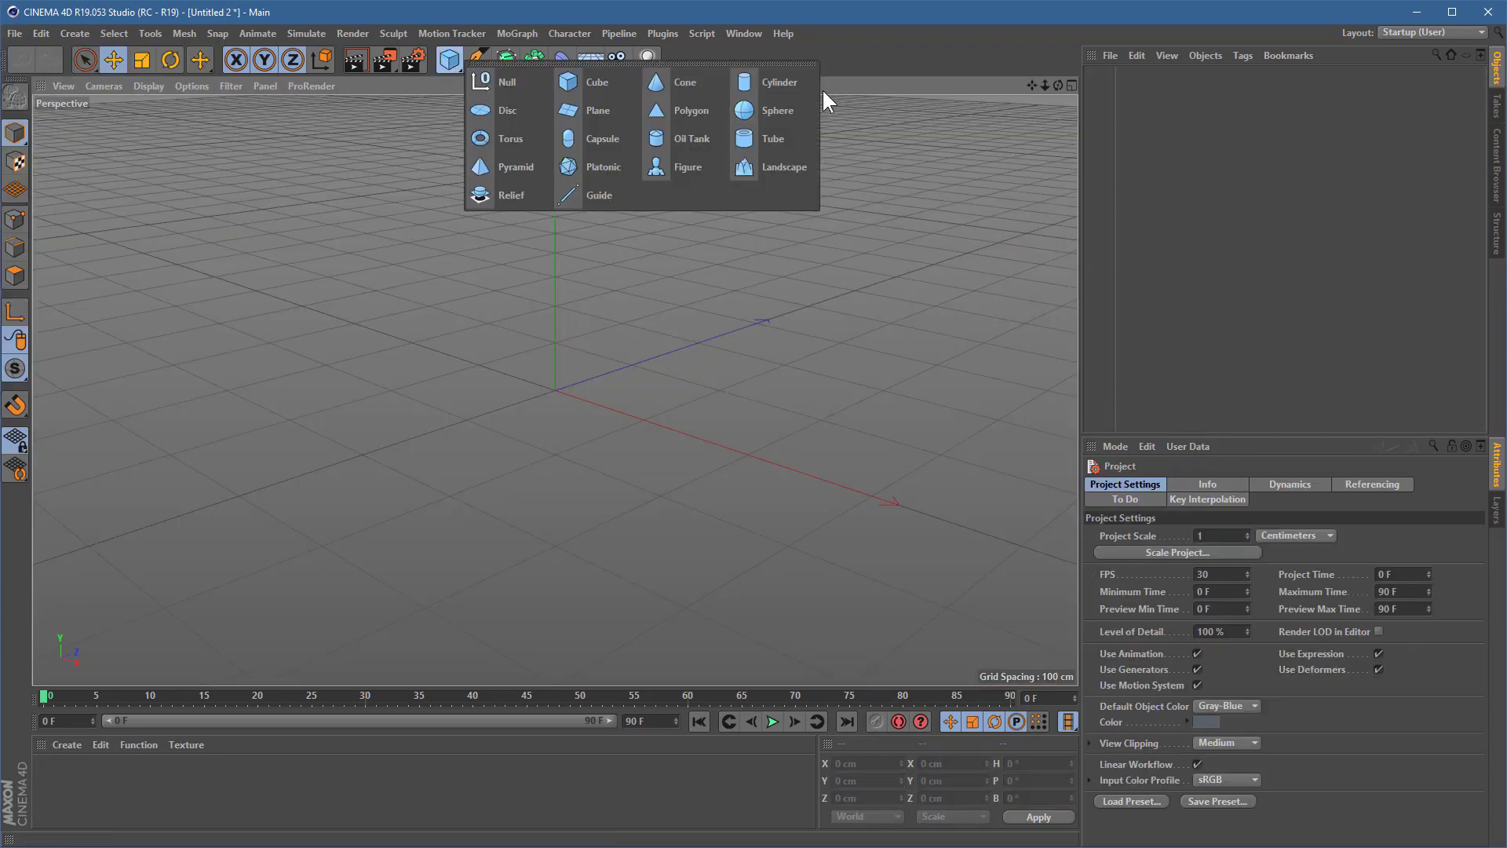
{"action": "left_click", "coordinate": [609, 86]}
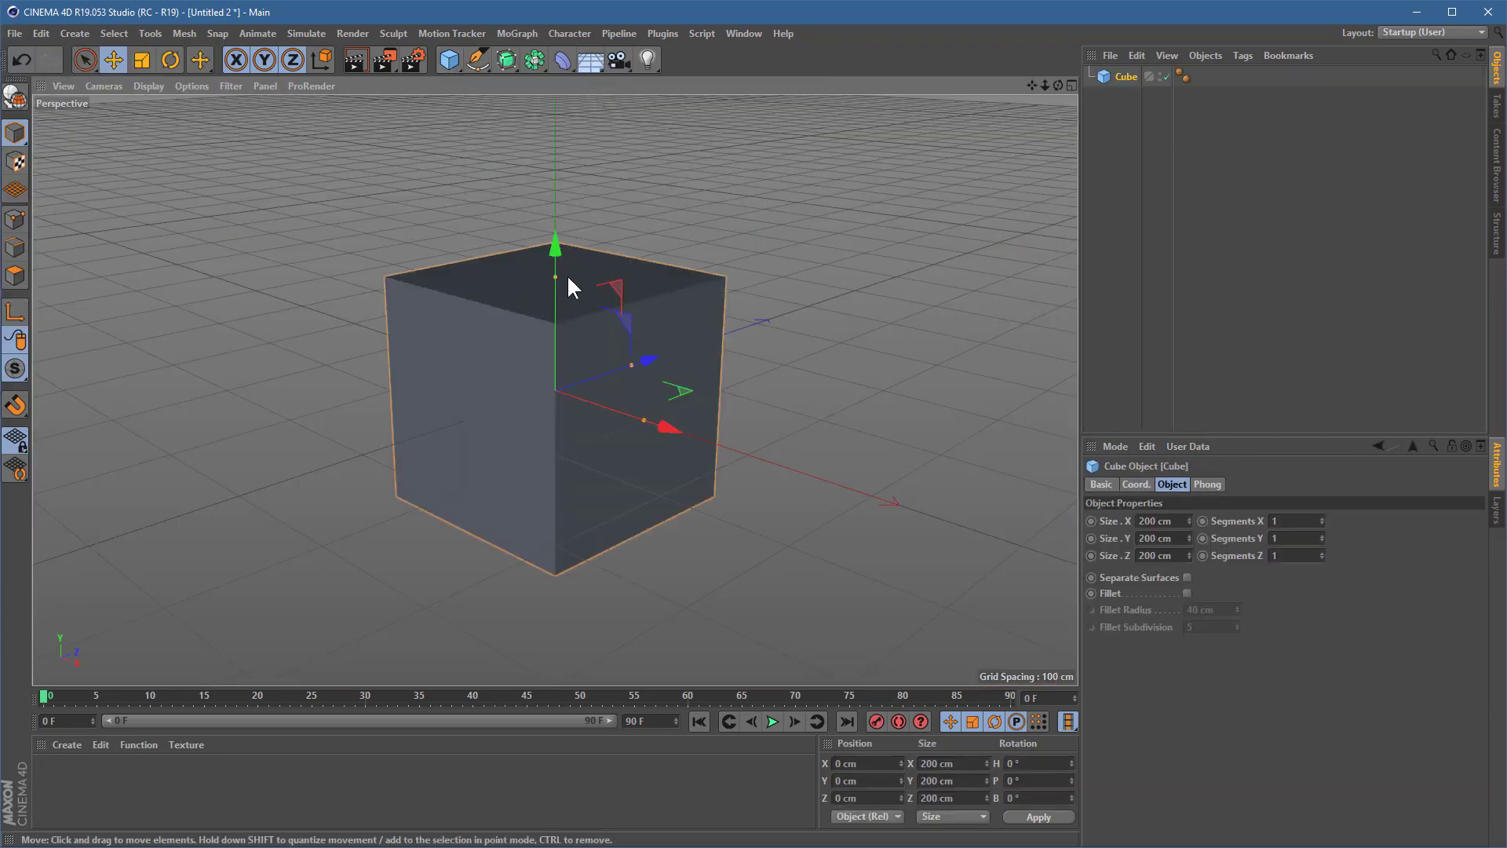
{"action": "left_click_drag", "start_coordinate": [556, 277], "coordinate": [550, 358]}
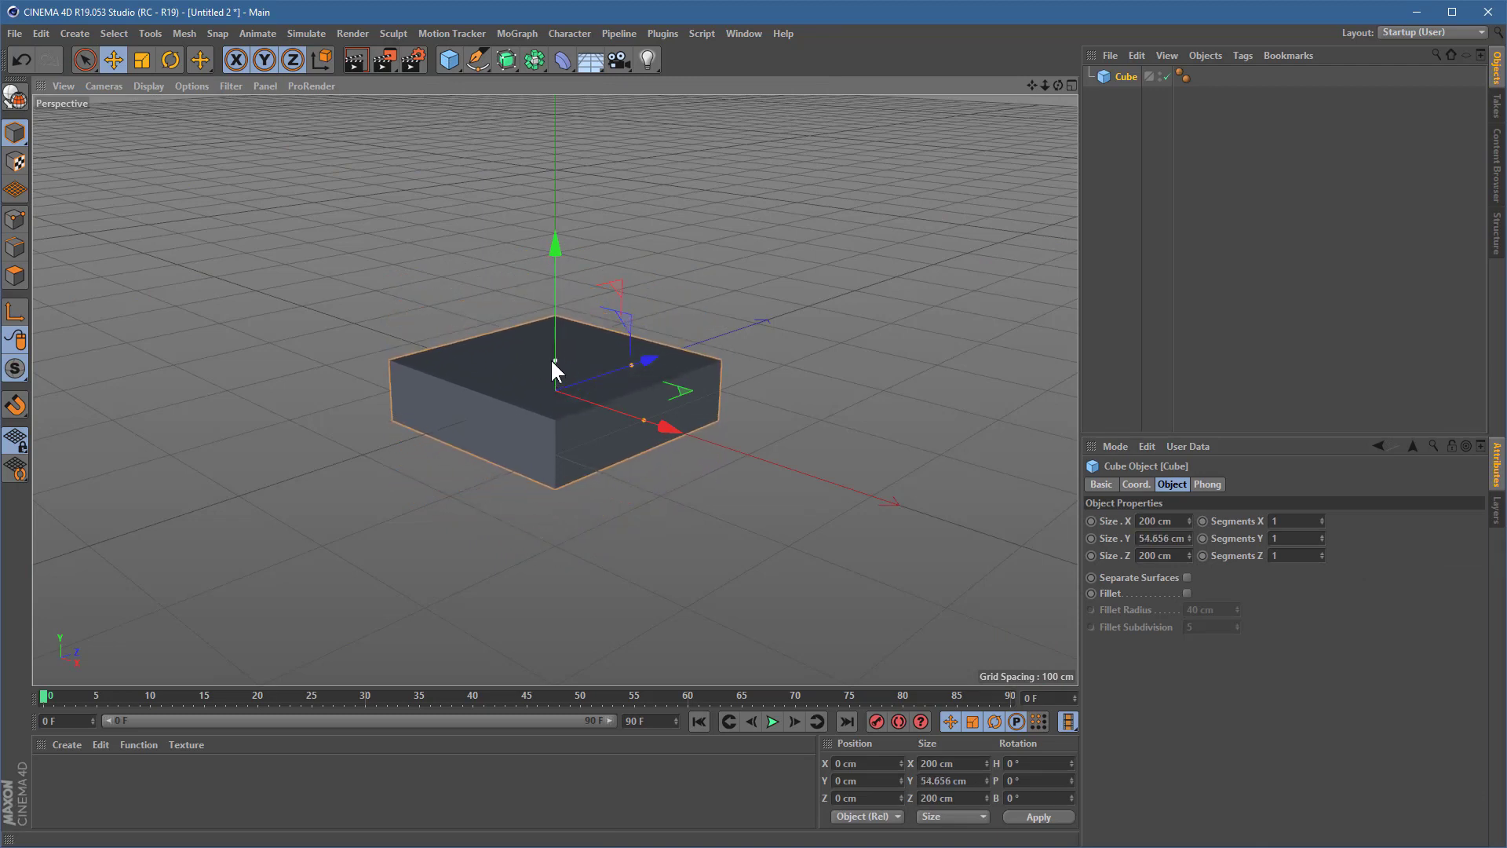
{"action": "left_click", "coordinate": [142, 59]}
{"action": "left_click_drag", "start_coordinate": [562, 286], "coordinate": [346, 236]}
{"action": "left_click", "coordinate": [113, 60]}
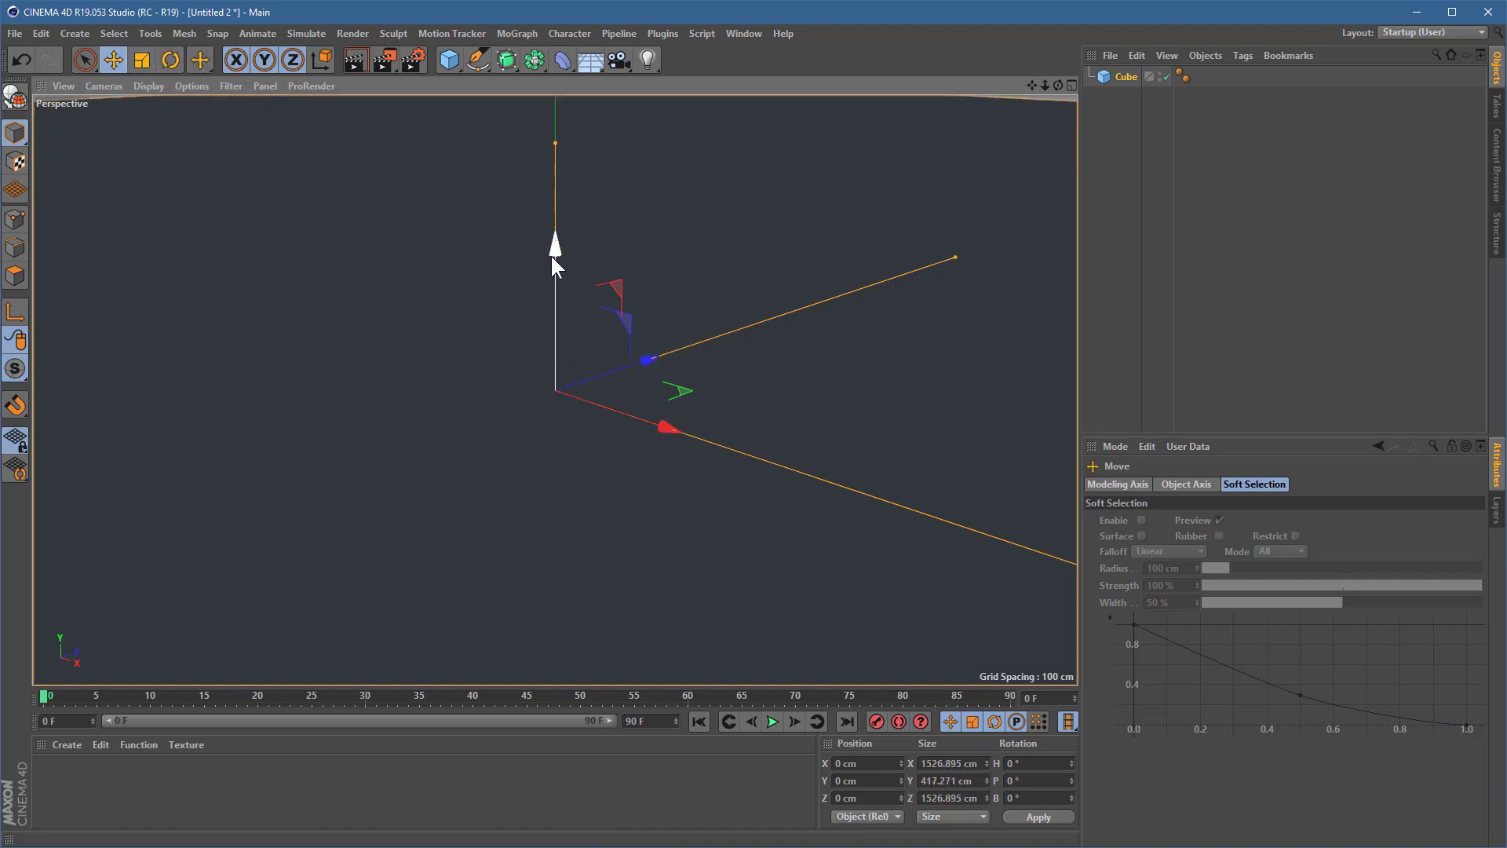
{"action": "left_click_drag", "start_coordinate": [555, 253], "coordinate": [588, 388]}
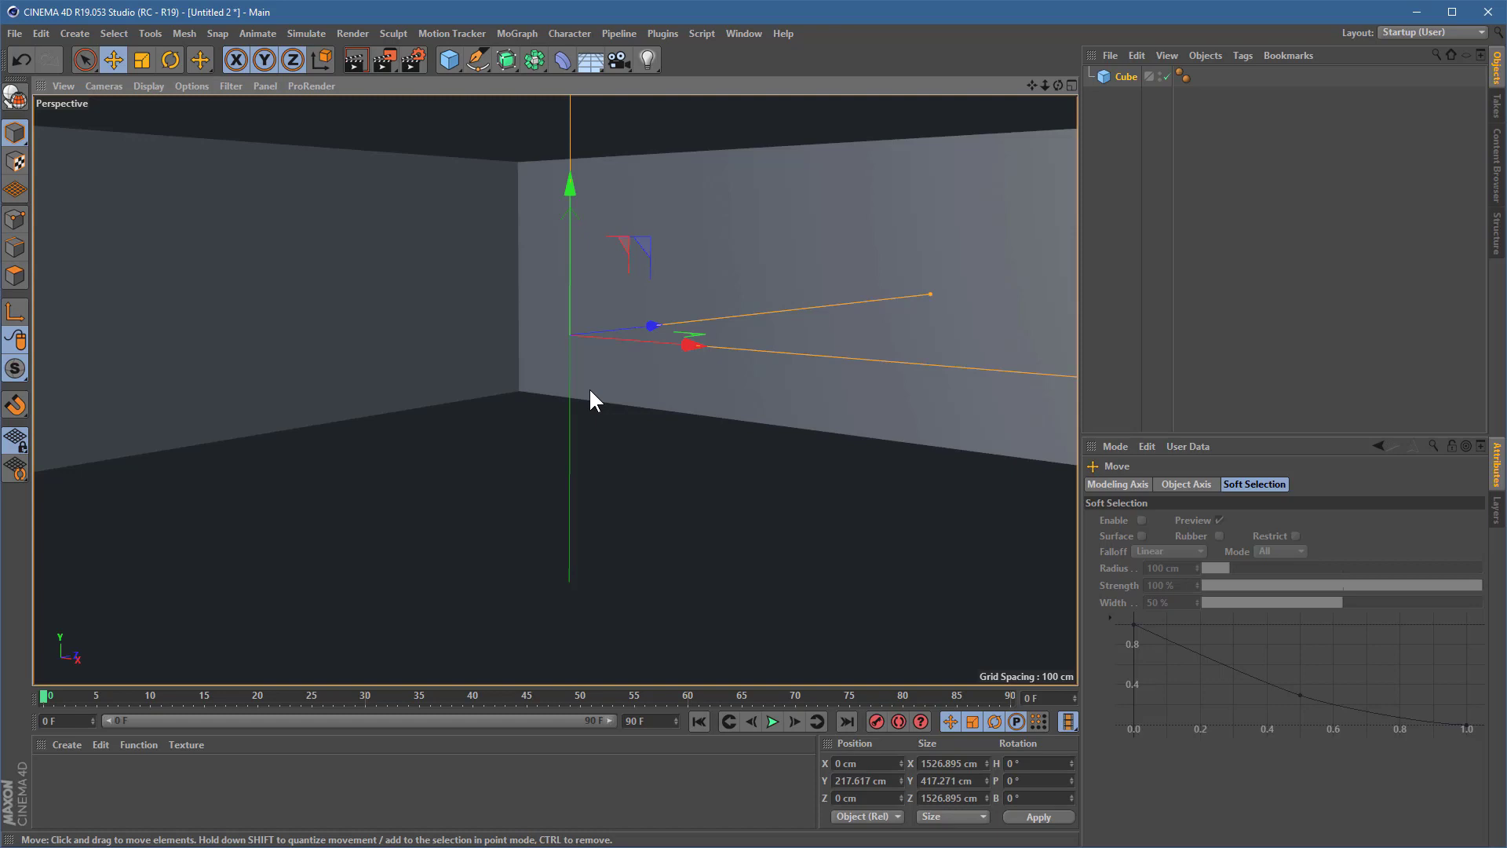
{"action": "left_click_drag", "start_coordinate": [586, 356], "coordinate": [487, 359], "text": "alt"}
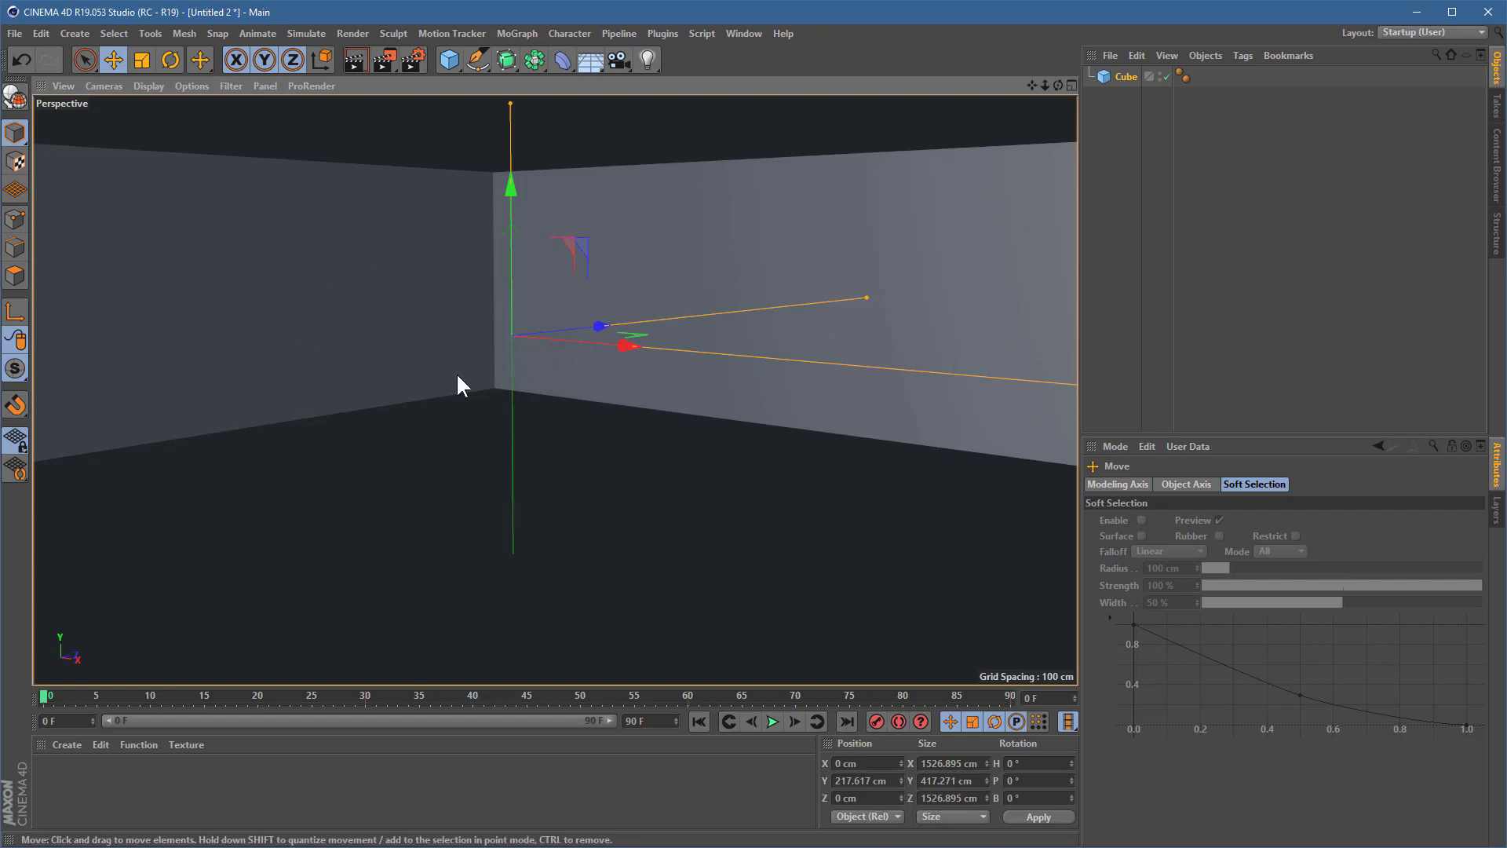
{"action": "left_click", "coordinate": [651, 58]}
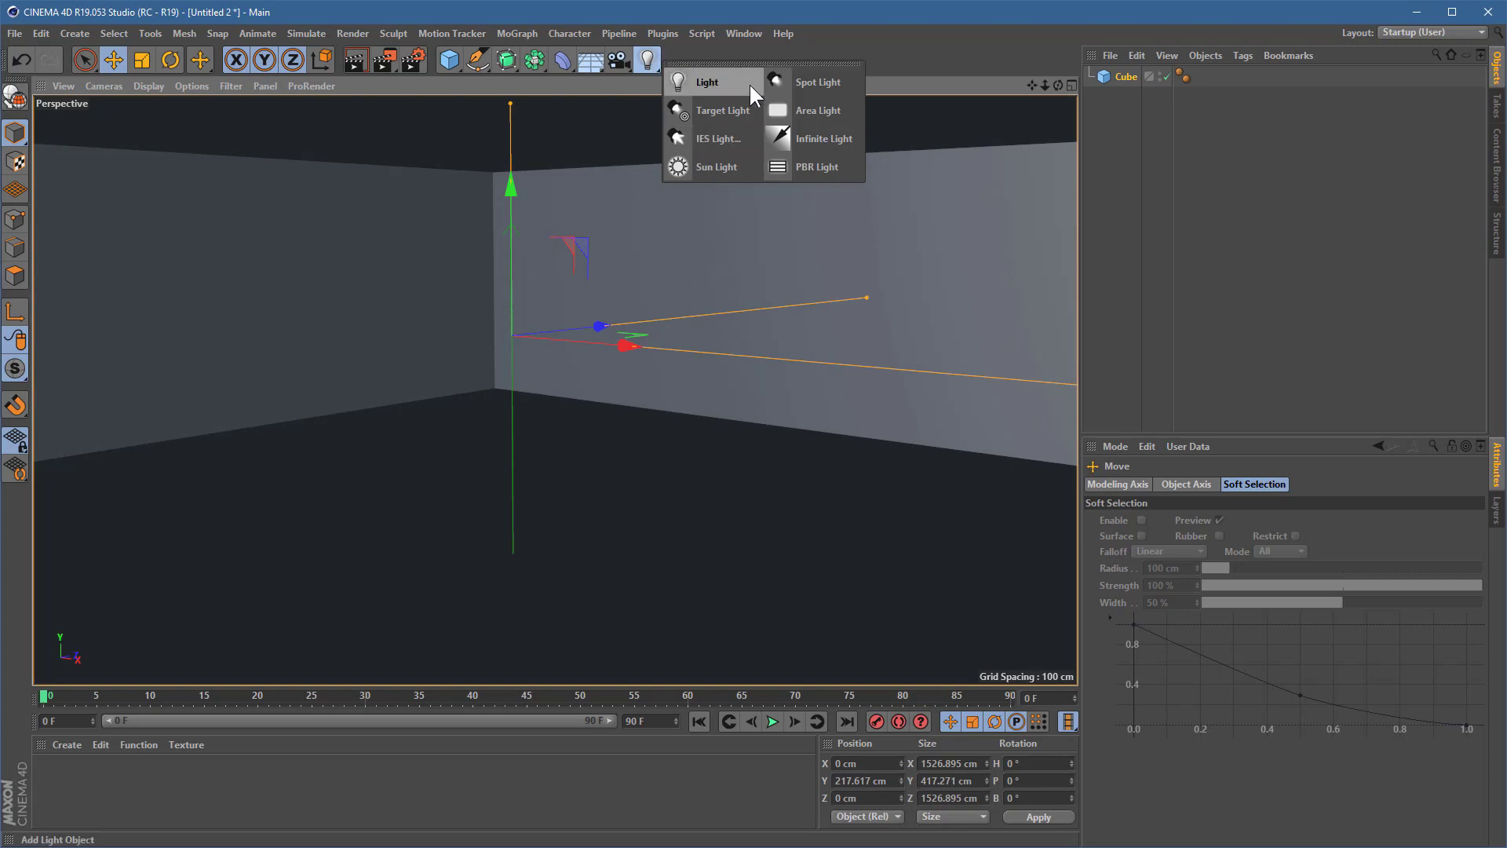
- Add a Spot Light and a MoGraph Cloner, and parent the light under the Cloner
{"action": "left_click", "coordinate": [811, 85]}
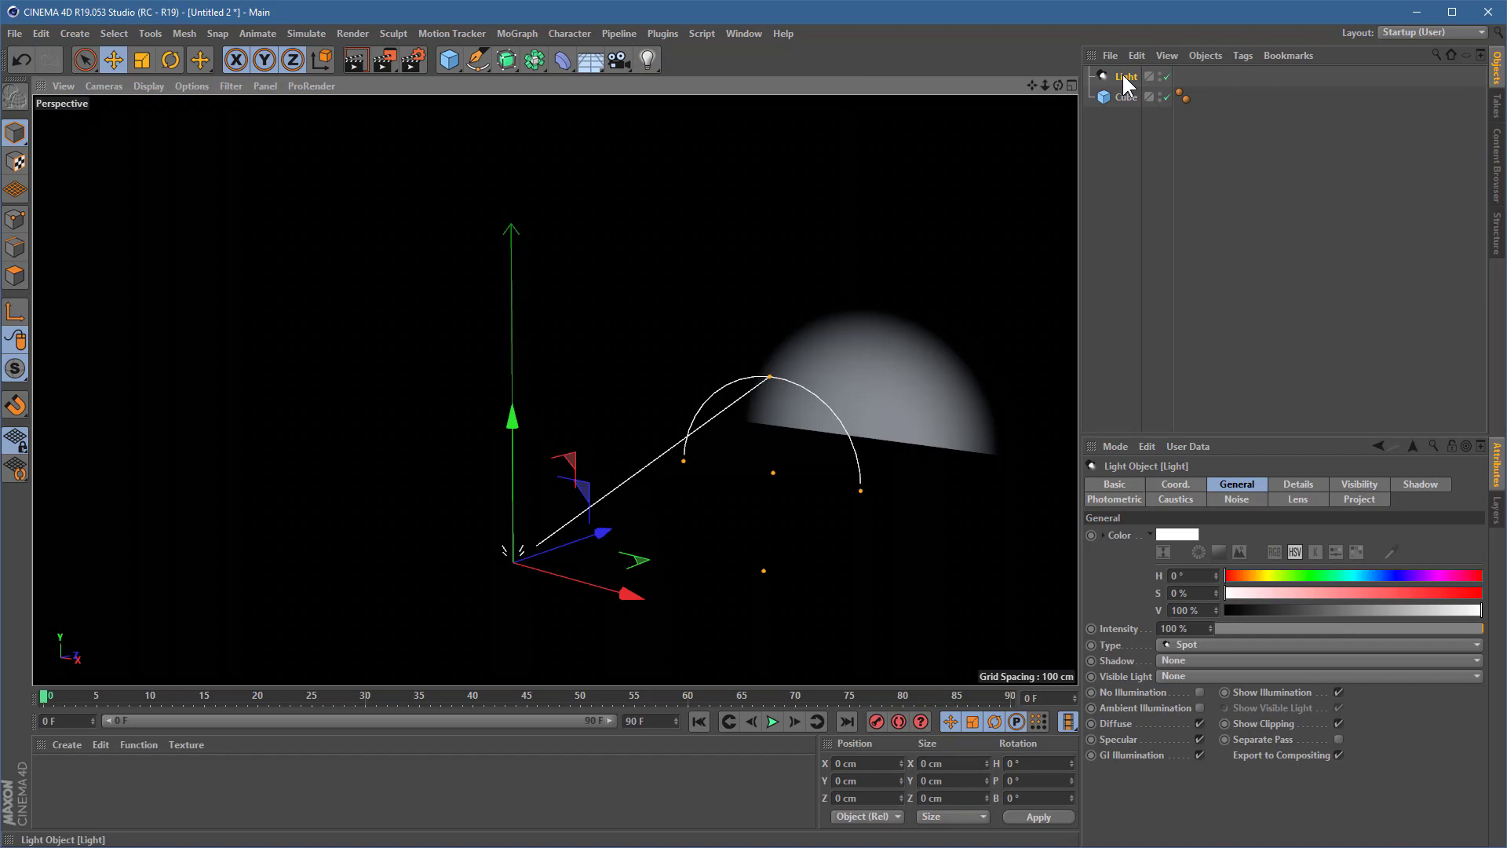
{"action": "left_click", "coordinate": [524, 31]}
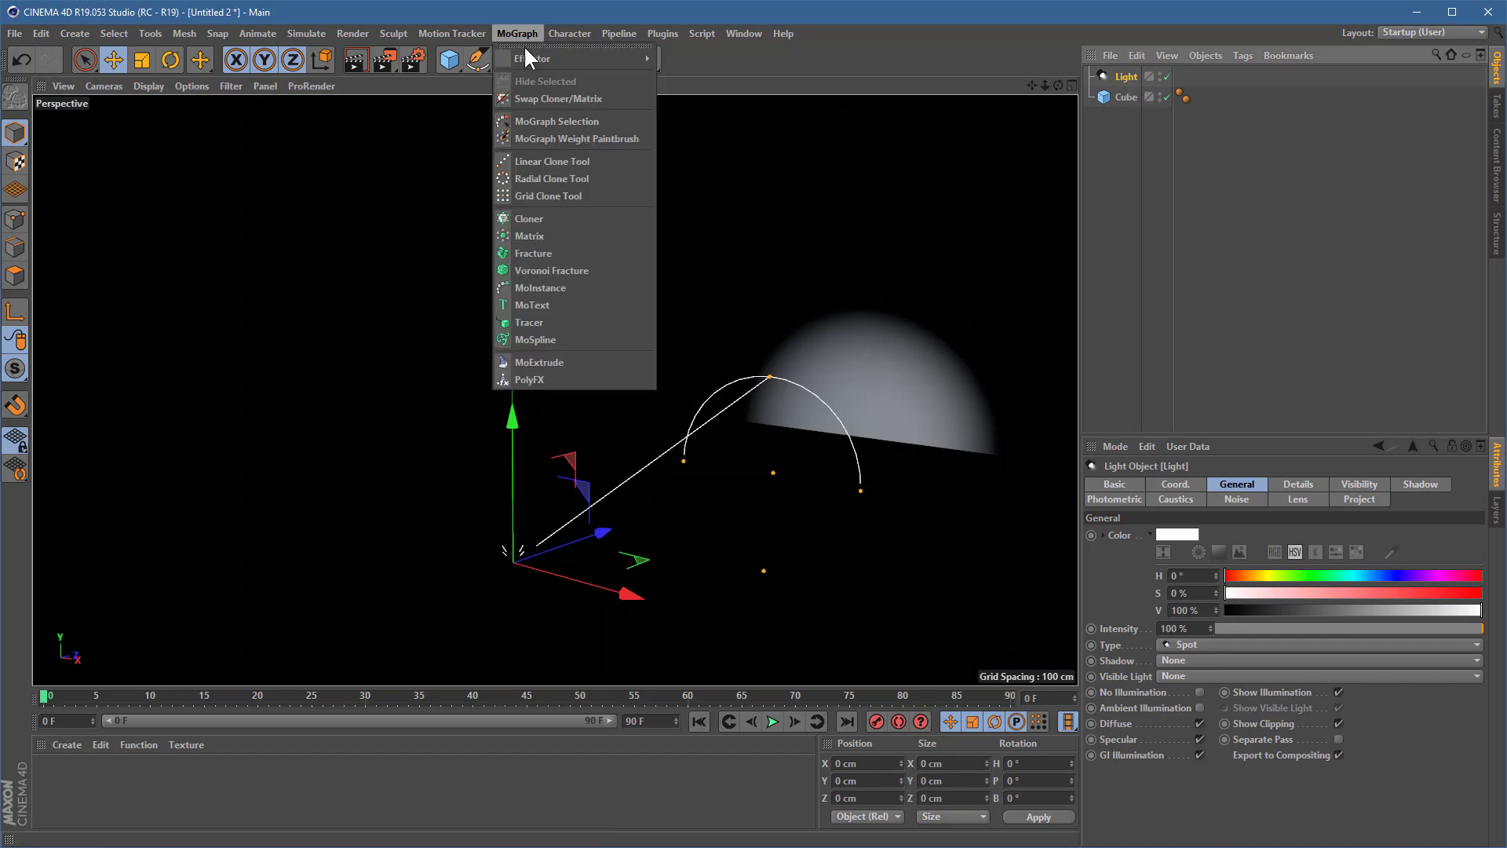
{"action": "left_click", "coordinate": [567, 218]}
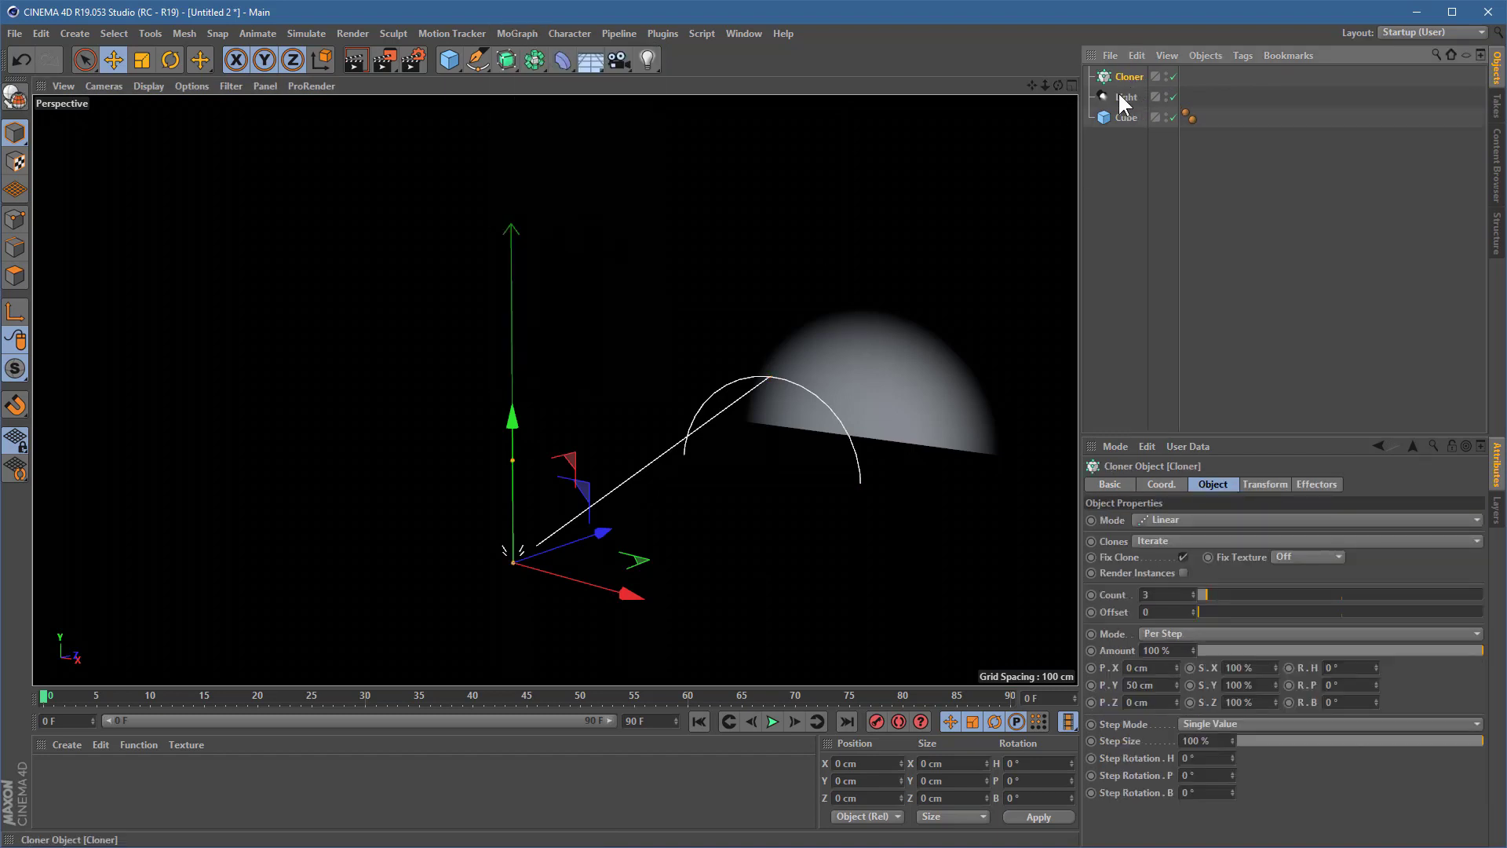
{"action": "left_click_drag", "start_coordinate": [1123, 98], "coordinate": [1130, 77]}
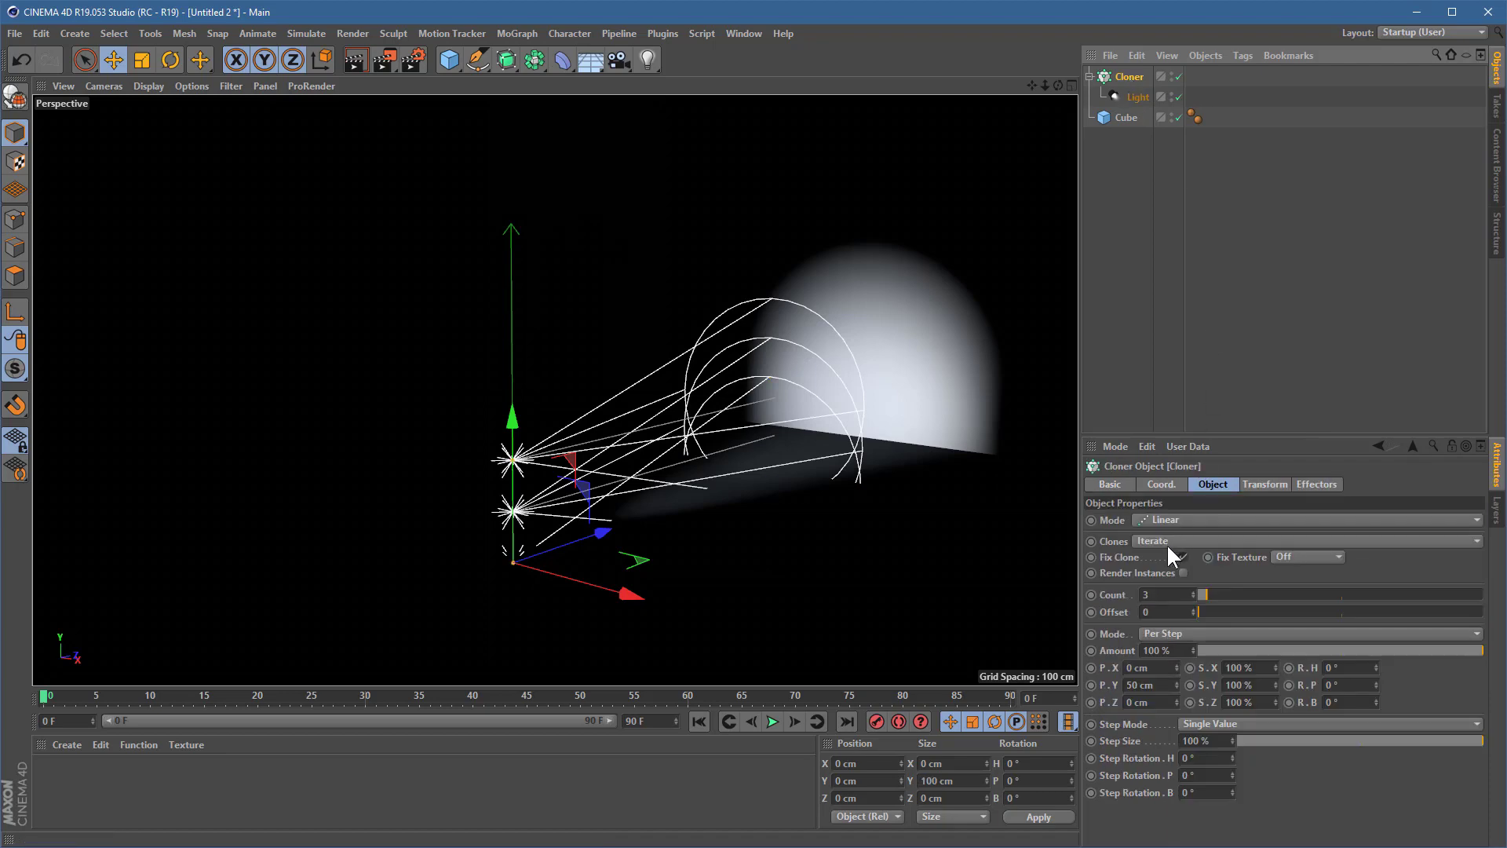
- Set the Cloner to Grid Array with a count of 10 × 1 × 10
{"action": "left_click", "coordinate": [1181, 517]}
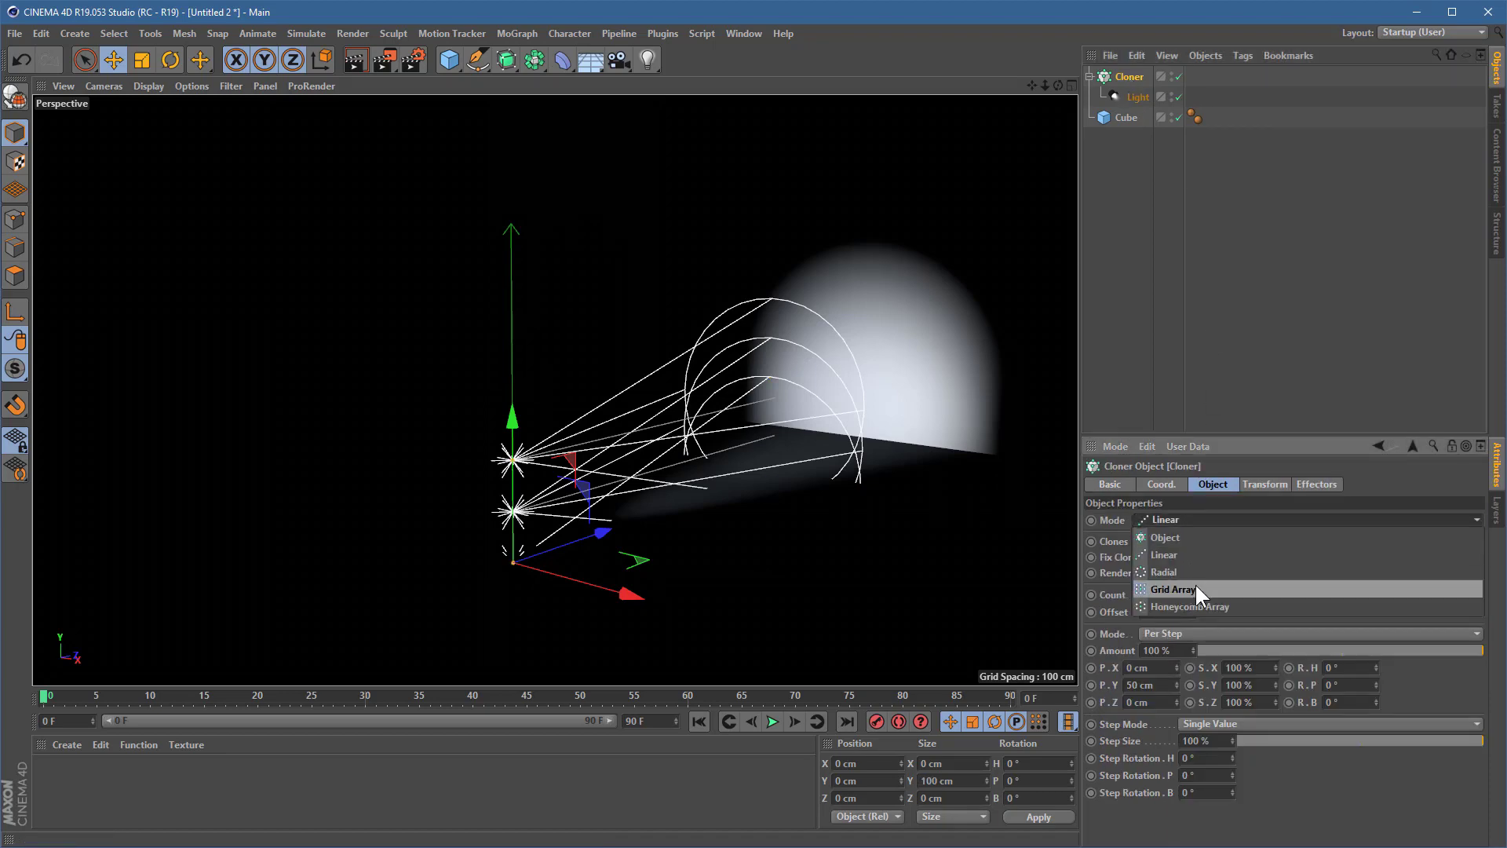
{"action": "left_click", "coordinate": [1173, 590]}
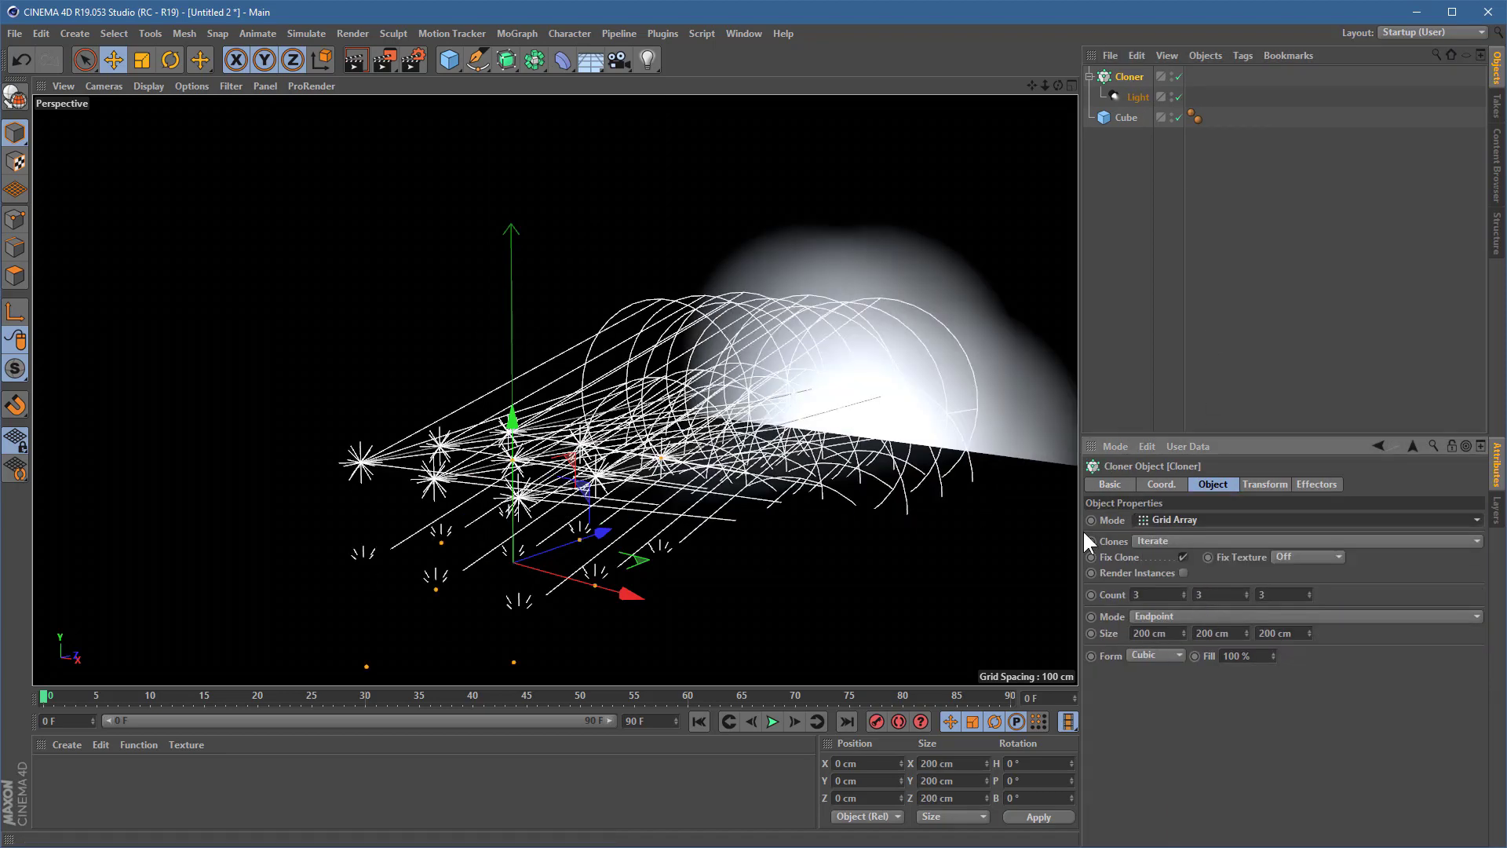
{"action": "double_click", "coordinate": [1222, 593]}
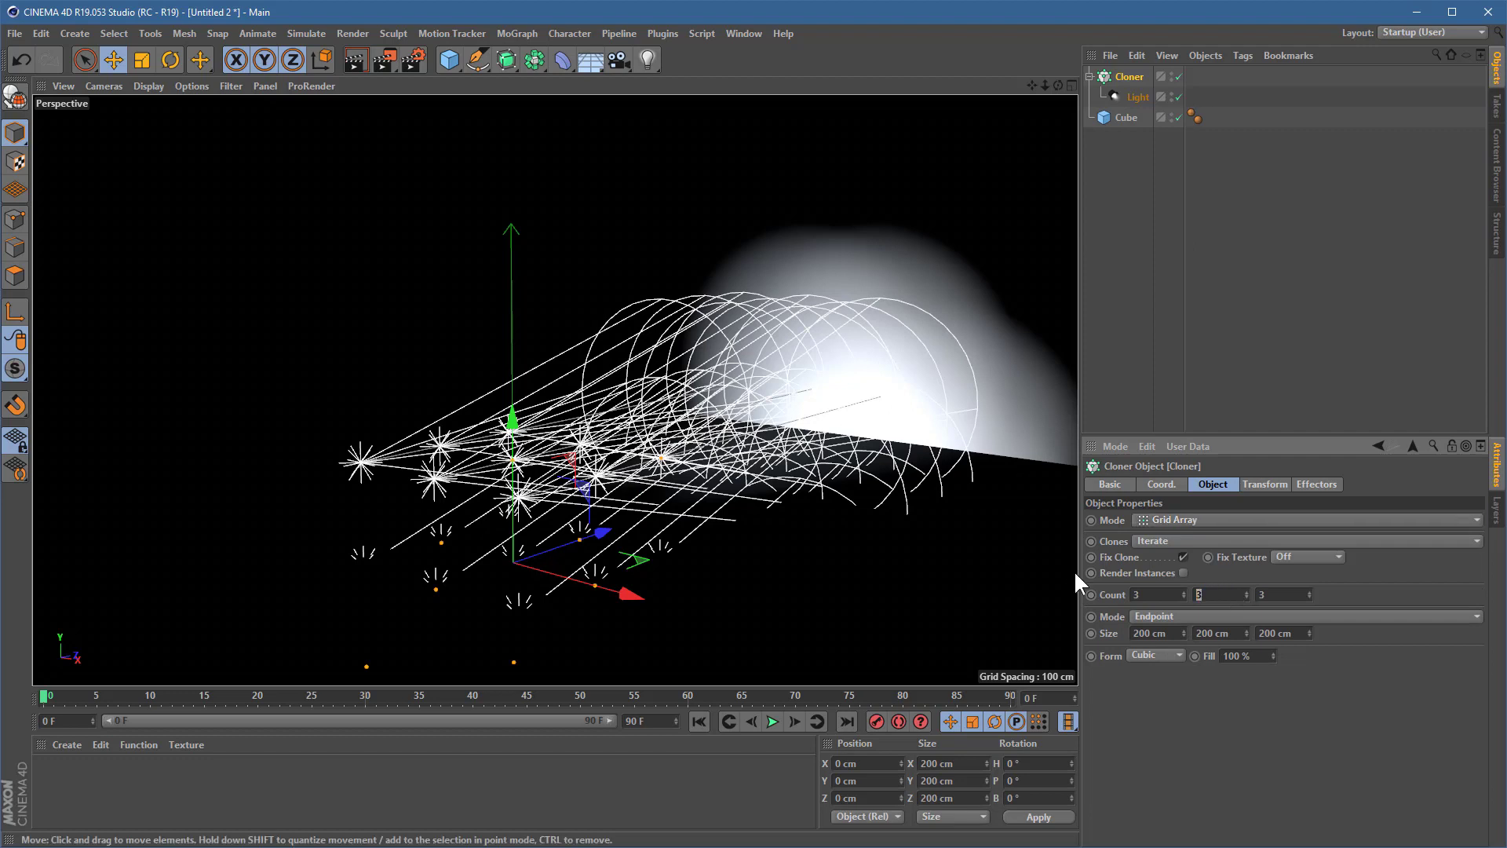
{"action": "type", "text": "1"}
{"action": "key", "text": "Return"}
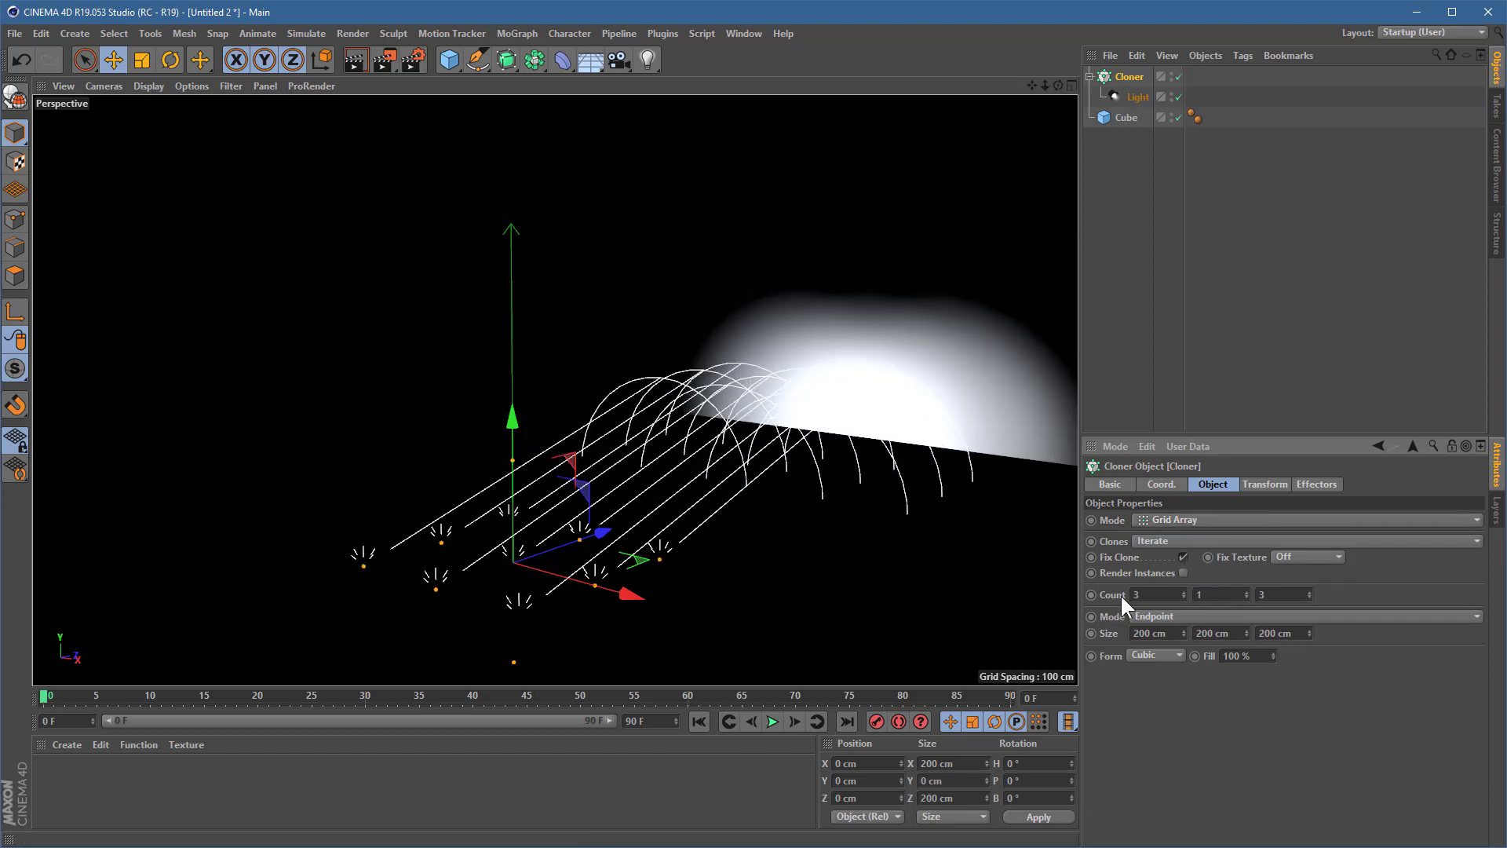
{"action": "double_click", "coordinate": [1174, 594]}
{"action": "type", "text": "10"}
{"action": "key", "text": "Tab"}
{"action": "key", "text": "Tab"}
{"action": "type", "text": "10"}
{"action": "key", "text": "Return"}
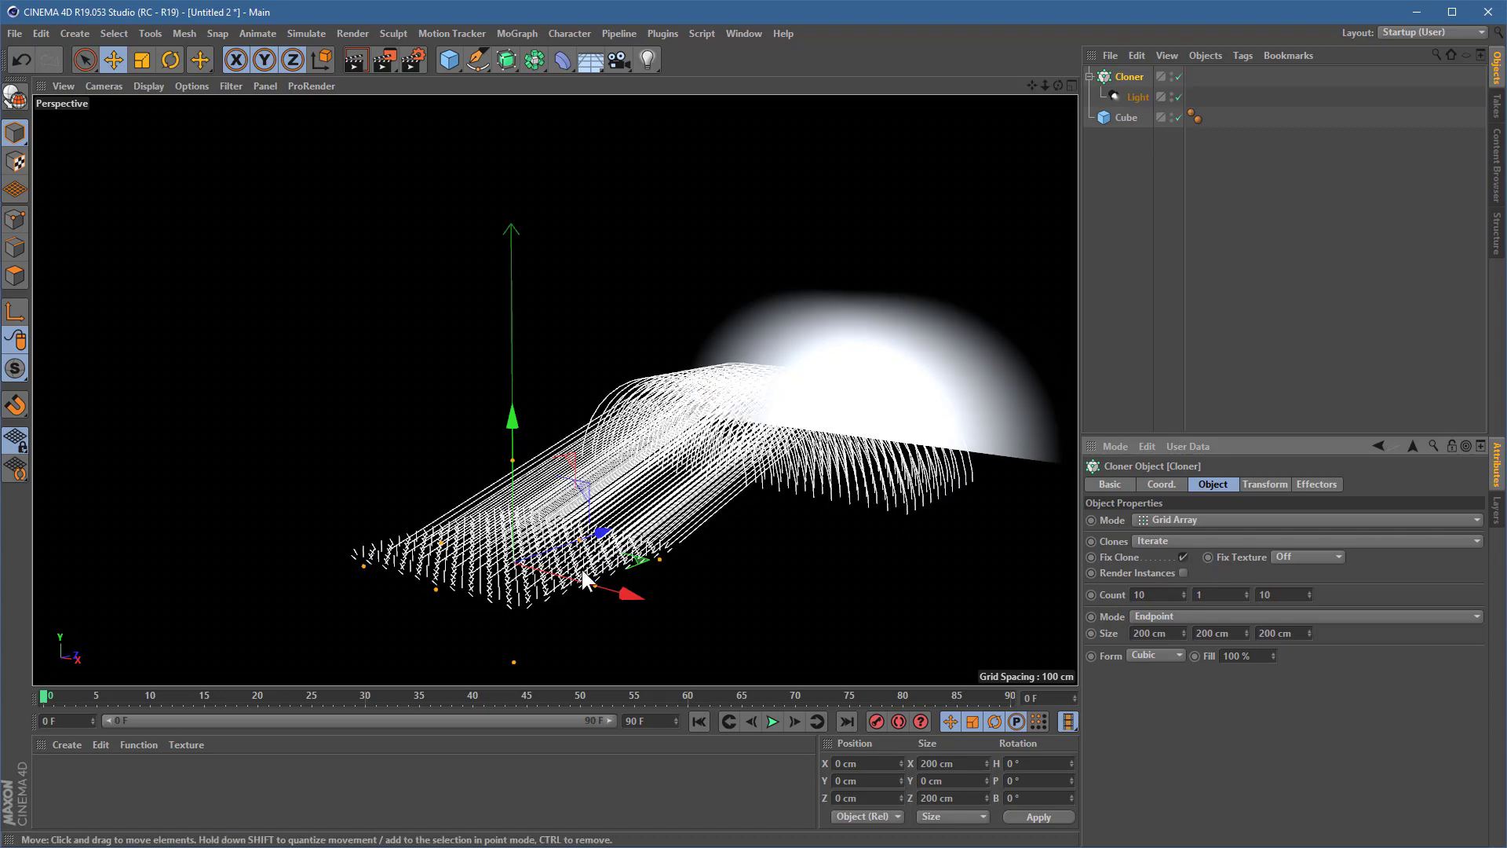
- Pitch the cloned lights to -90° so they point down, and set grid depth to 2000 cm
{"action": "left_click", "coordinate": [1265, 485]}
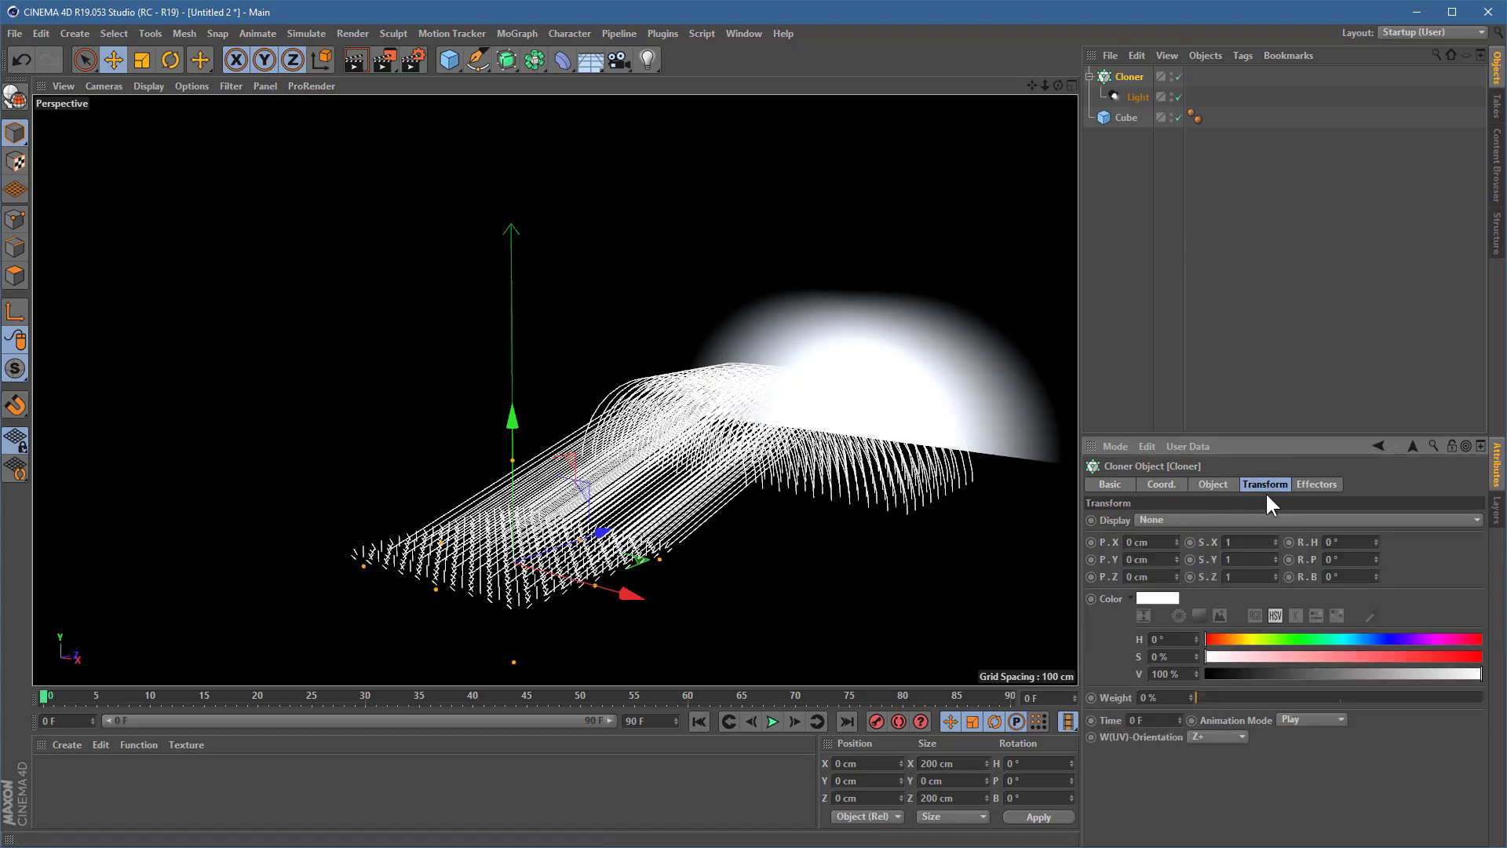
{"action": "double_click", "coordinate": [1347, 559]}
{"action": "type", "text": "-90"}
{"action": "key", "text": "Return"}
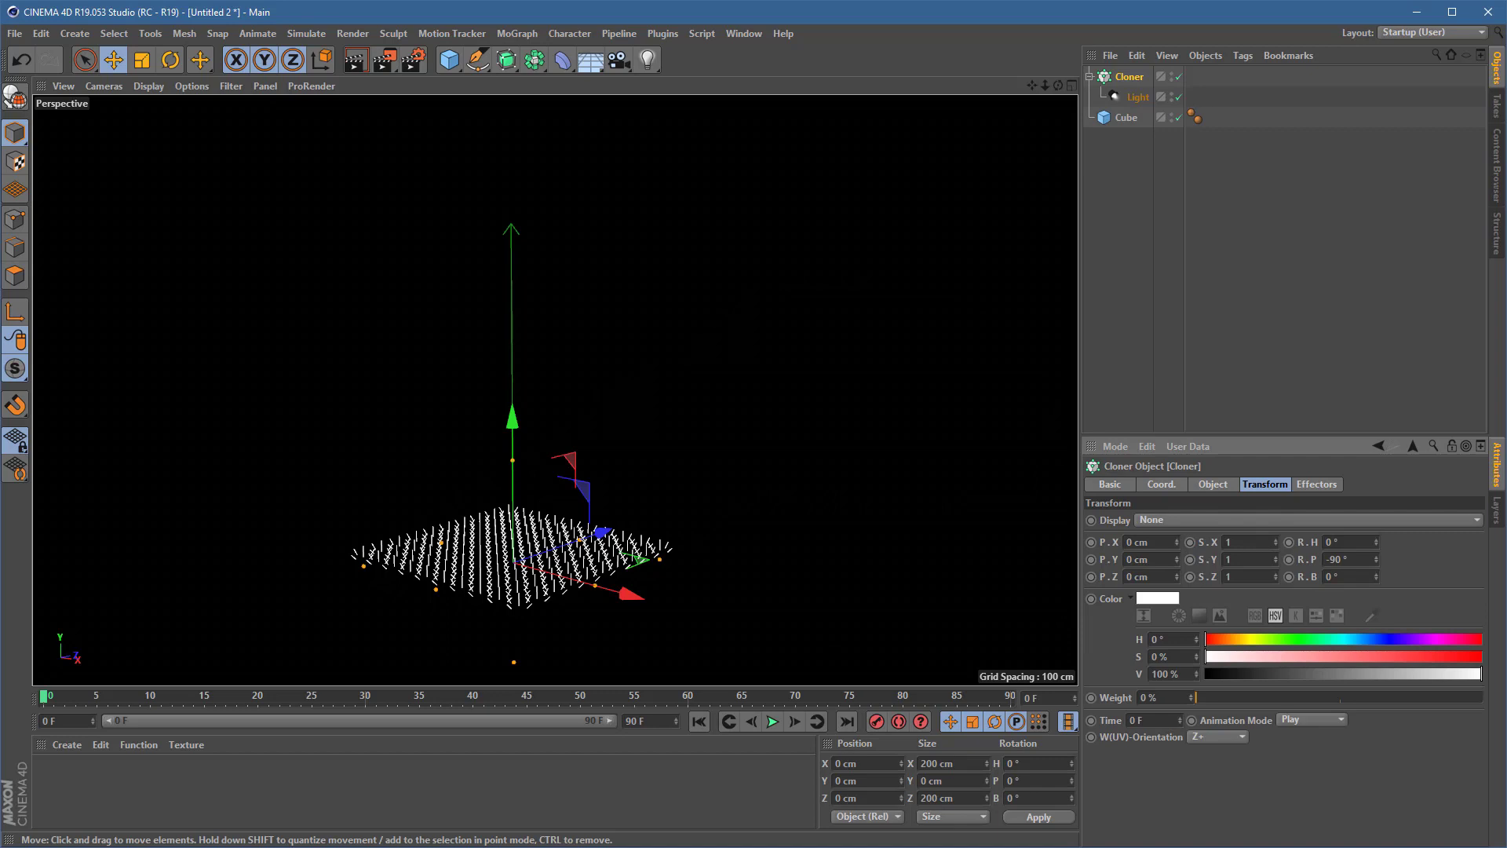
{"action": "left_click", "coordinate": [1216, 484]}
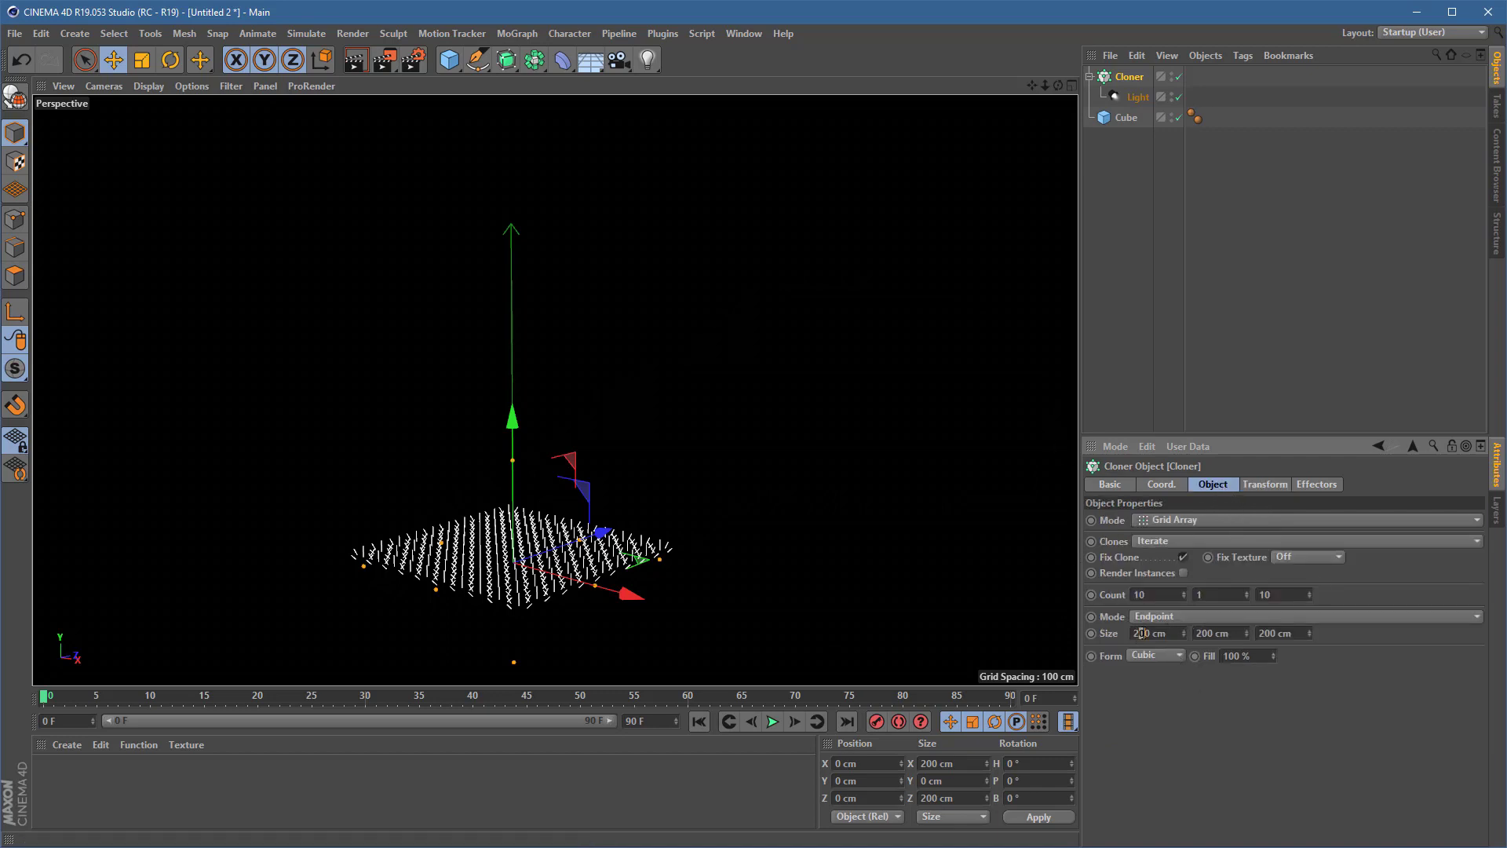
{"action": "left_click", "coordinate": [1264, 633]}
{"action": "type", "text": "0"}
{"action": "key", "text": "Return"}
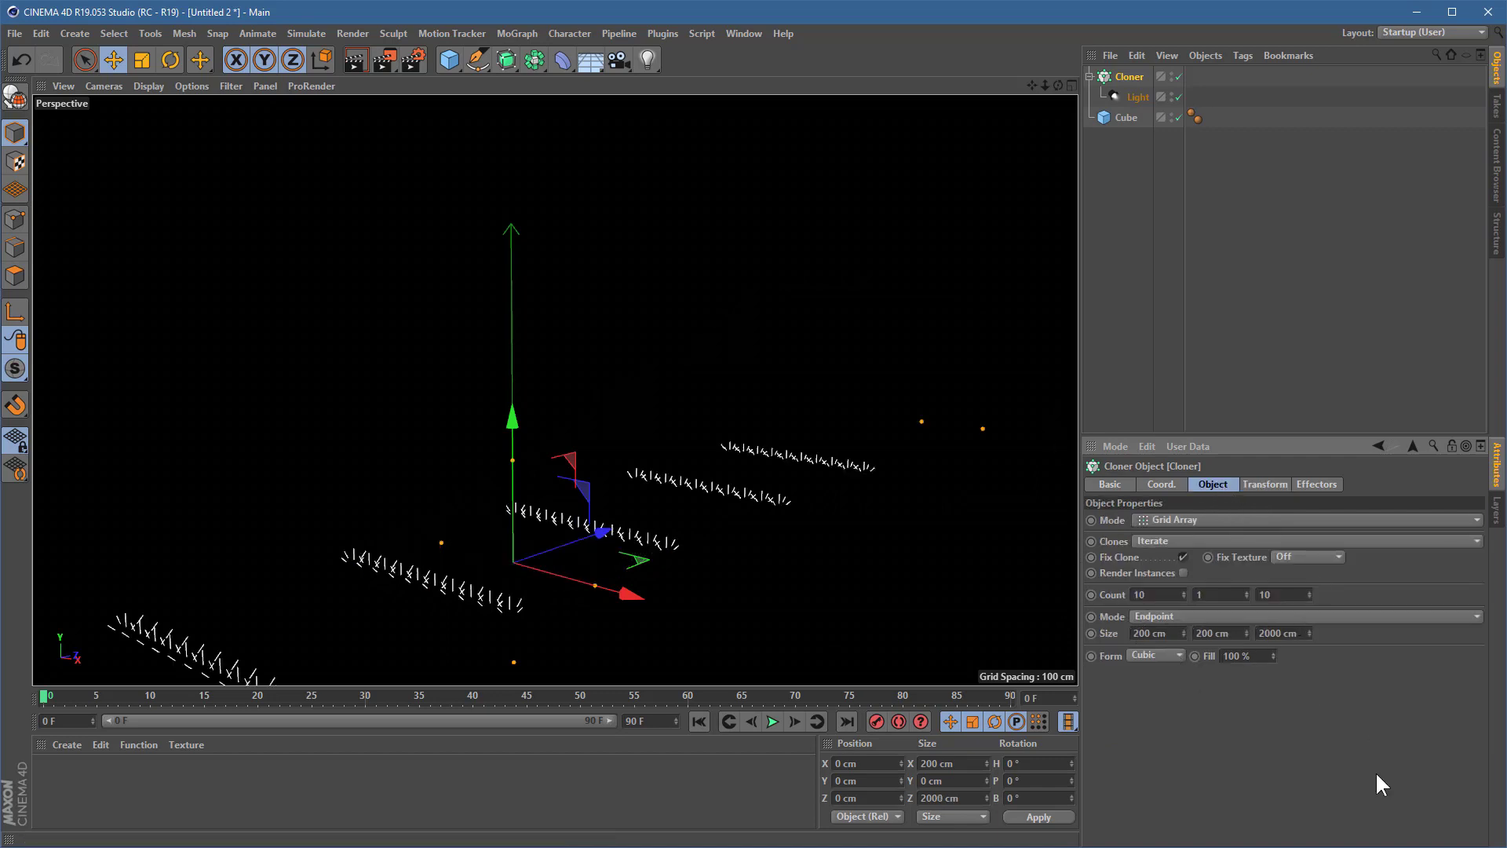
- Set grid width to 2000 cm and scale the room Cube to about 2774 cm across in Top view
{"action": "type", "text": "0"}
{"action": "key", "text": "Return"}
{"action": "middle_click", "coordinate": [871, 427]}
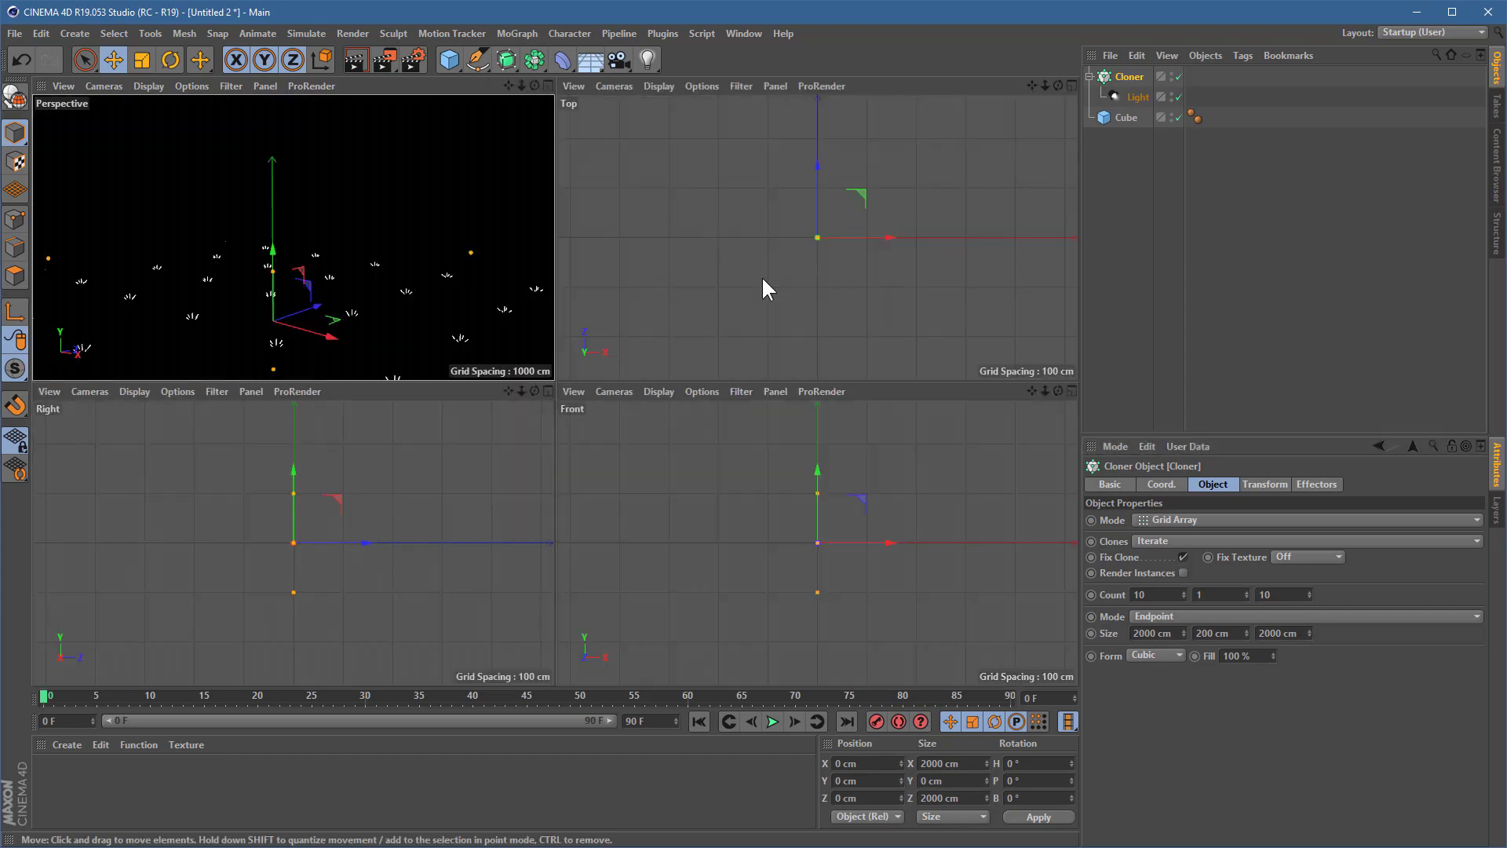
{"action": "middle_click", "coordinate": [761, 276]}
{"action": "scroll", "coordinate": [692, 402], "scroll_direction": "down", "scroll_amount": 5}
{"action": "scroll", "coordinate": [577, 444], "scroll_direction": "down", "scroll_amount": 3}
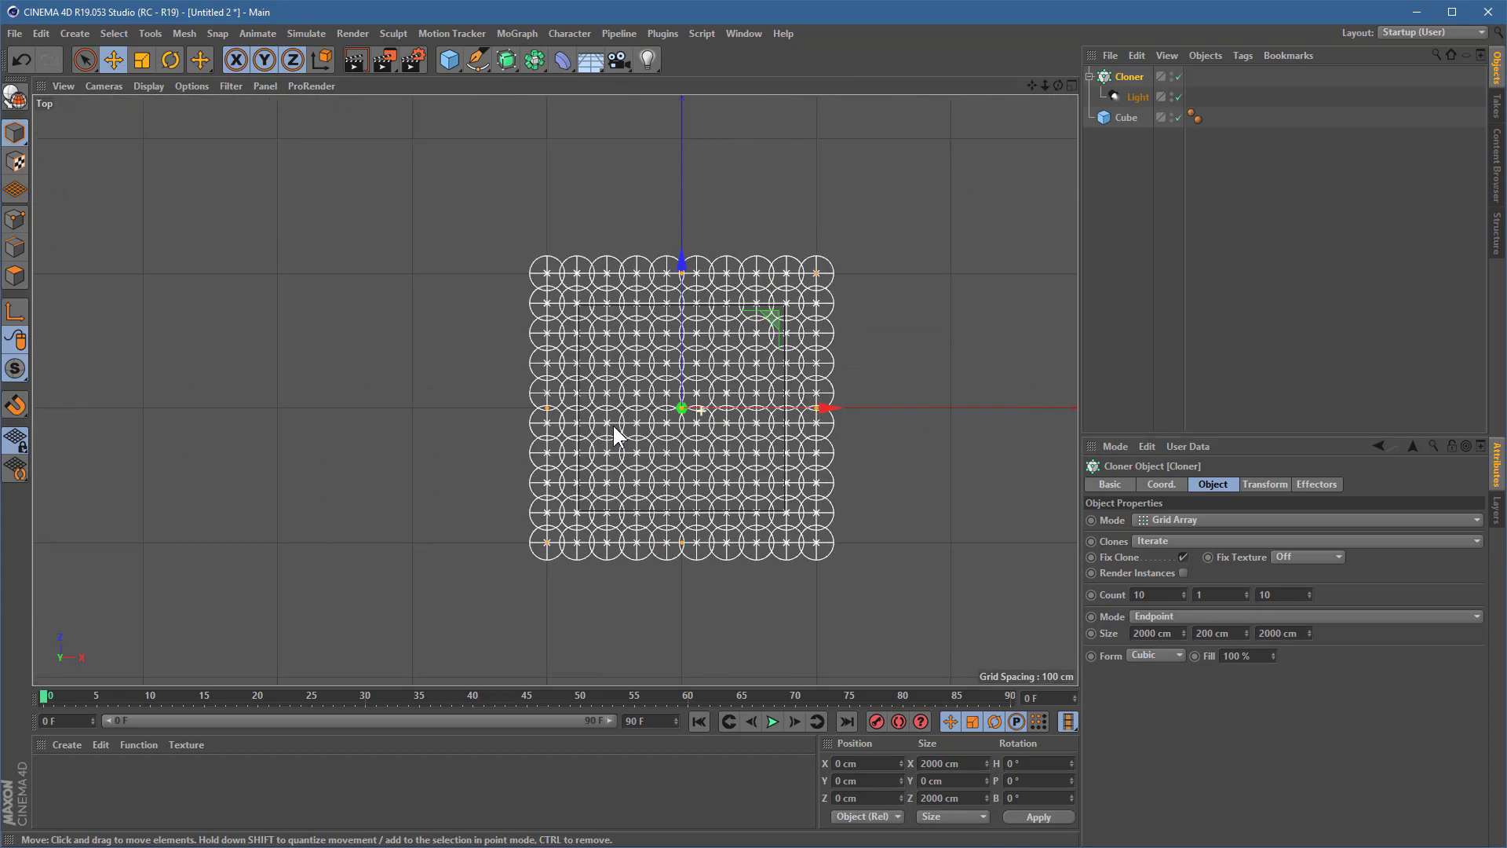
{"action": "left_click", "coordinate": [1124, 118]}
{"action": "left_click", "coordinate": [142, 60]}
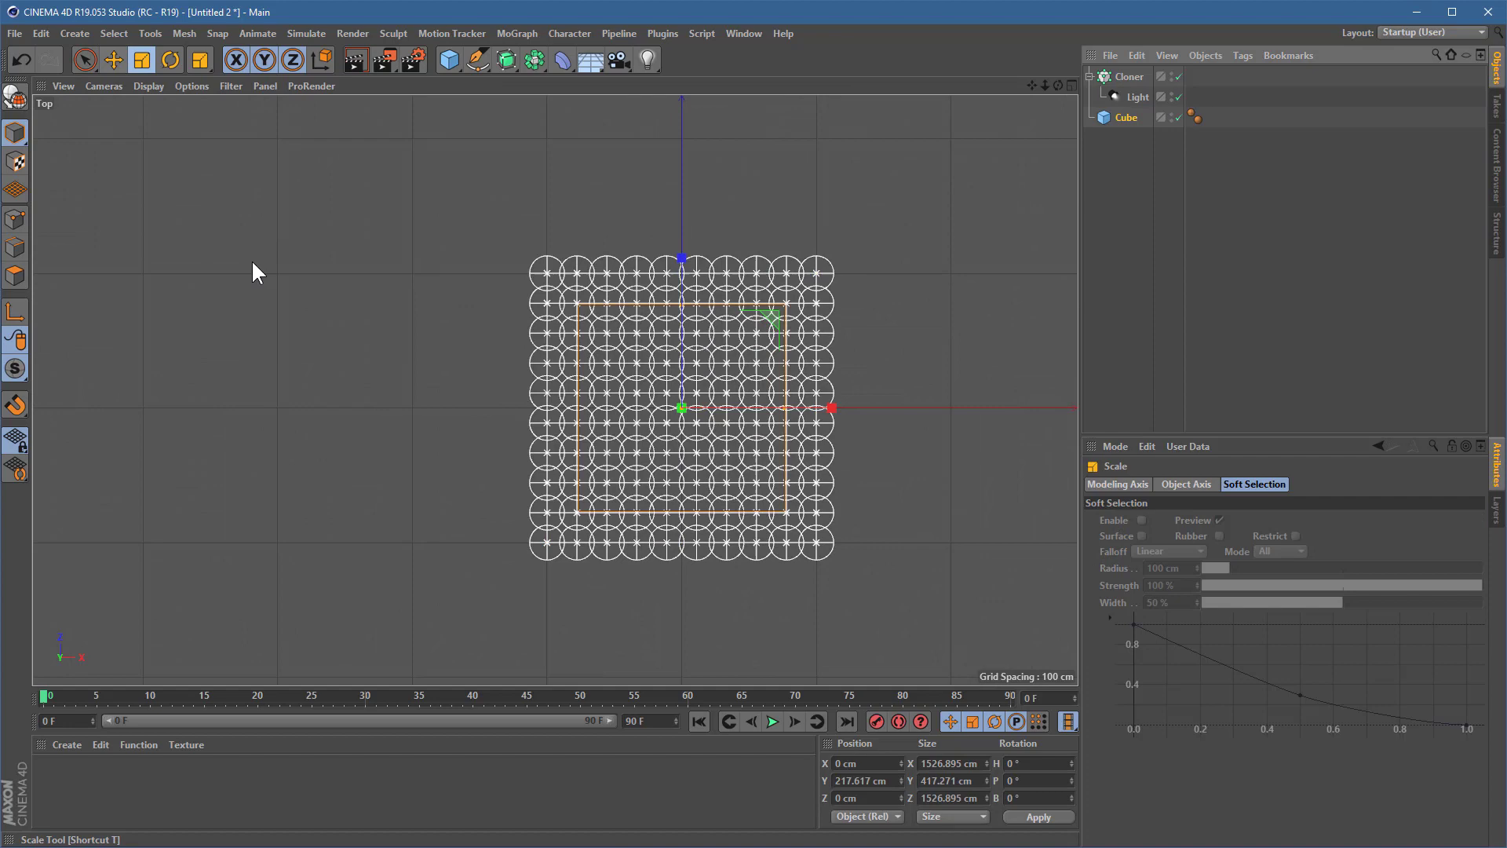
{"action": "left_click_drag", "start_coordinate": [566, 259], "coordinate": [832, 249]}
- Raise the room Cube higher, then lower it slightly in the Front view
{"action": "middle_click", "coordinate": [676, 312]}
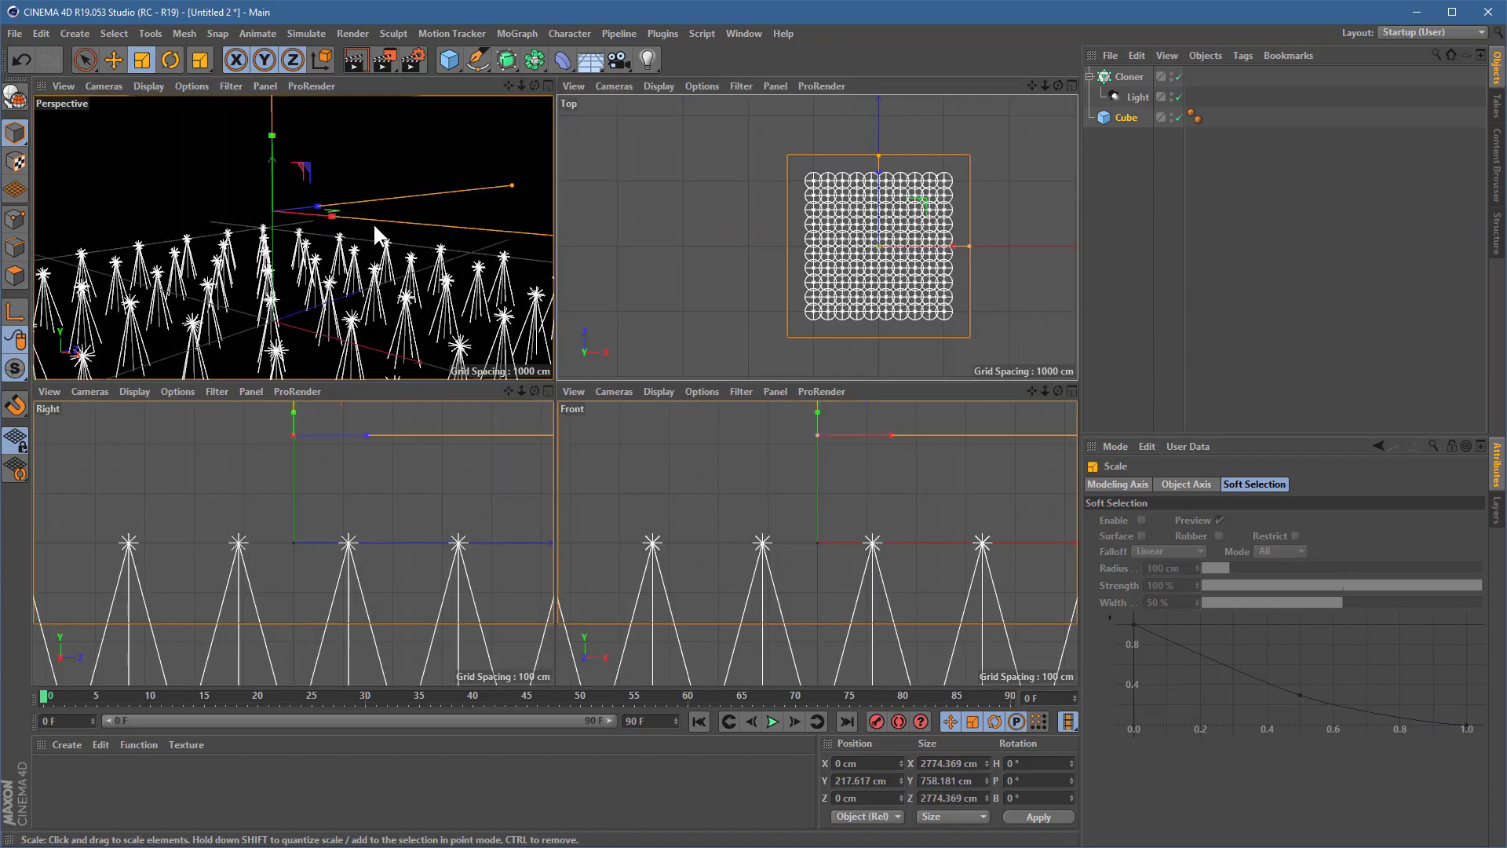
{"action": "middle_click", "coordinate": [374, 223]}
{"action": "left_click", "coordinate": [113, 60]}
{"action": "left_click_drag", "start_coordinate": [517, 244], "coordinate": [512, 206]}
{"action": "middle_click", "coordinate": [686, 459]}
{"action": "middle_click", "coordinate": [686, 459]}
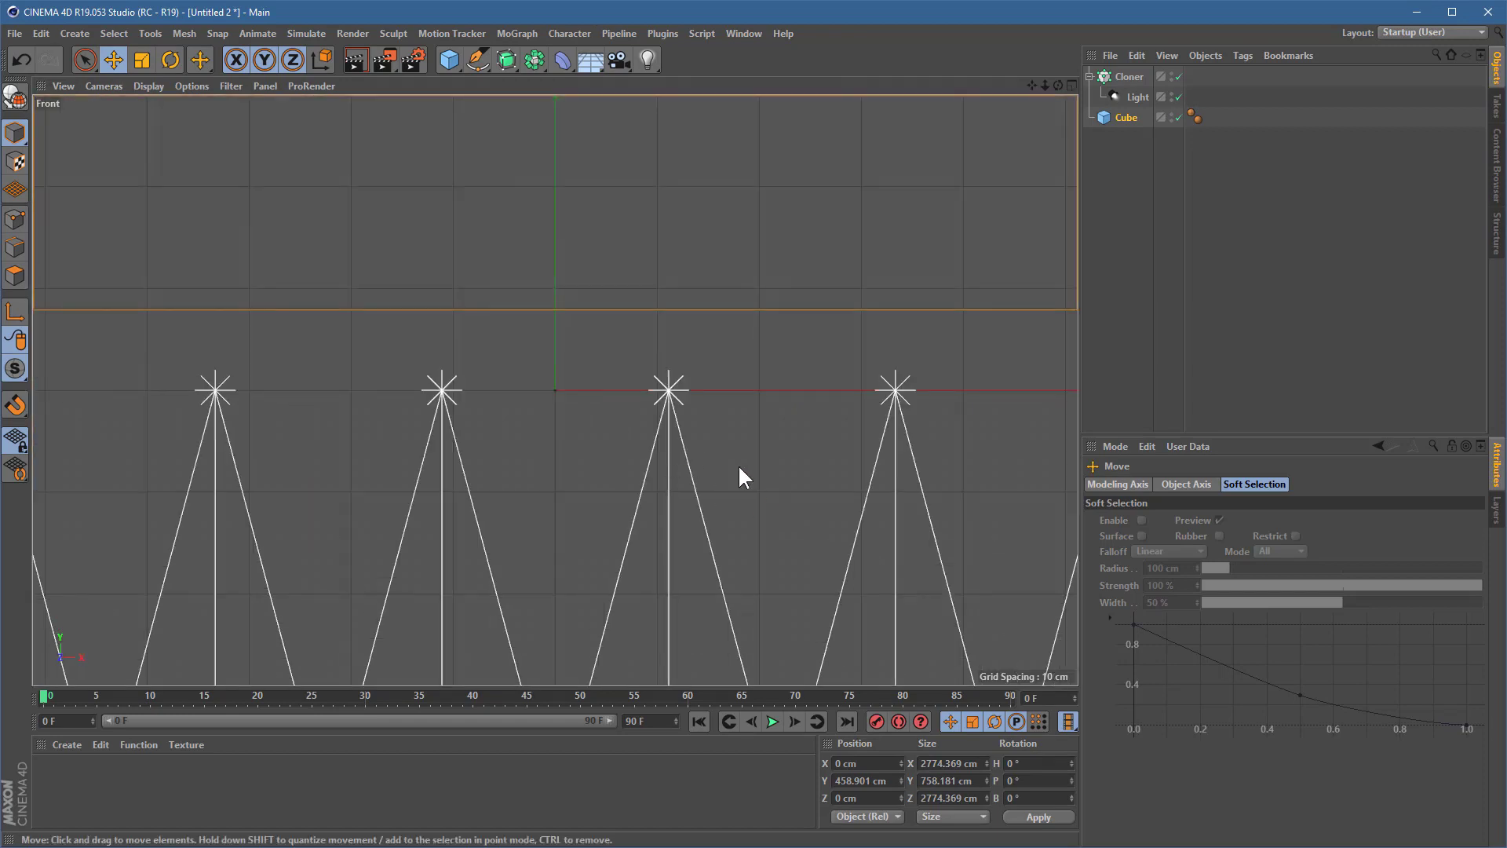
{"action": "scroll", "coordinate": [738, 464], "scroll_direction": "down", "scroll_amount": 5}
{"action": "left_click_drag", "start_coordinate": [708, 268], "coordinate": [668, 276]}
- Raise the light-grid Cloner to Y 783.995 cm
{"action": "left_click", "coordinate": [1131, 77]}
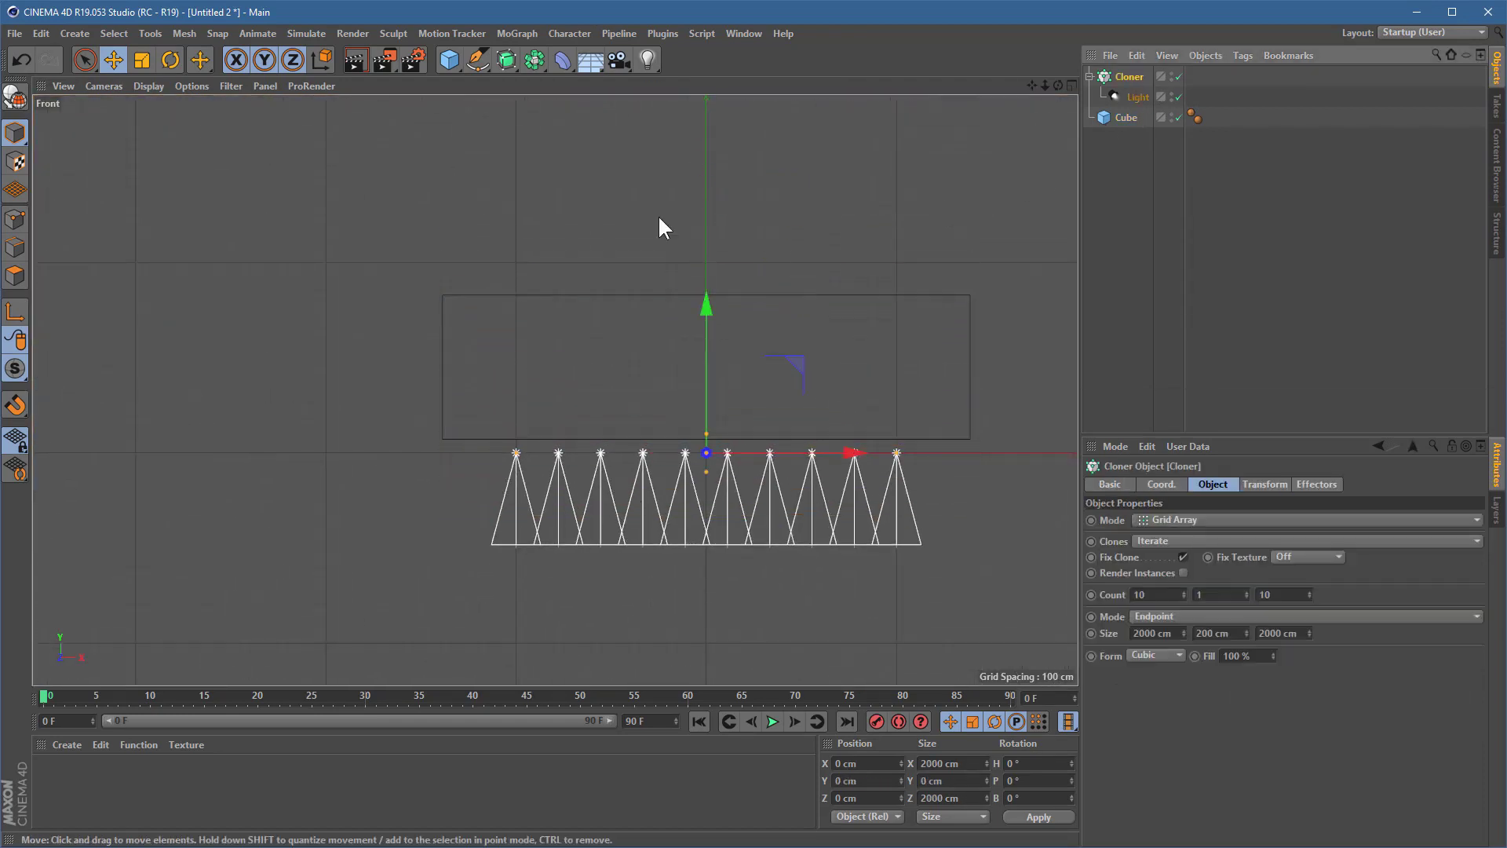
{"action": "left_click_drag", "start_coordinate": [709, 322], "coordinate": [694, 172]}
{"action": "middle_click", "coordinate": [384, 190]}
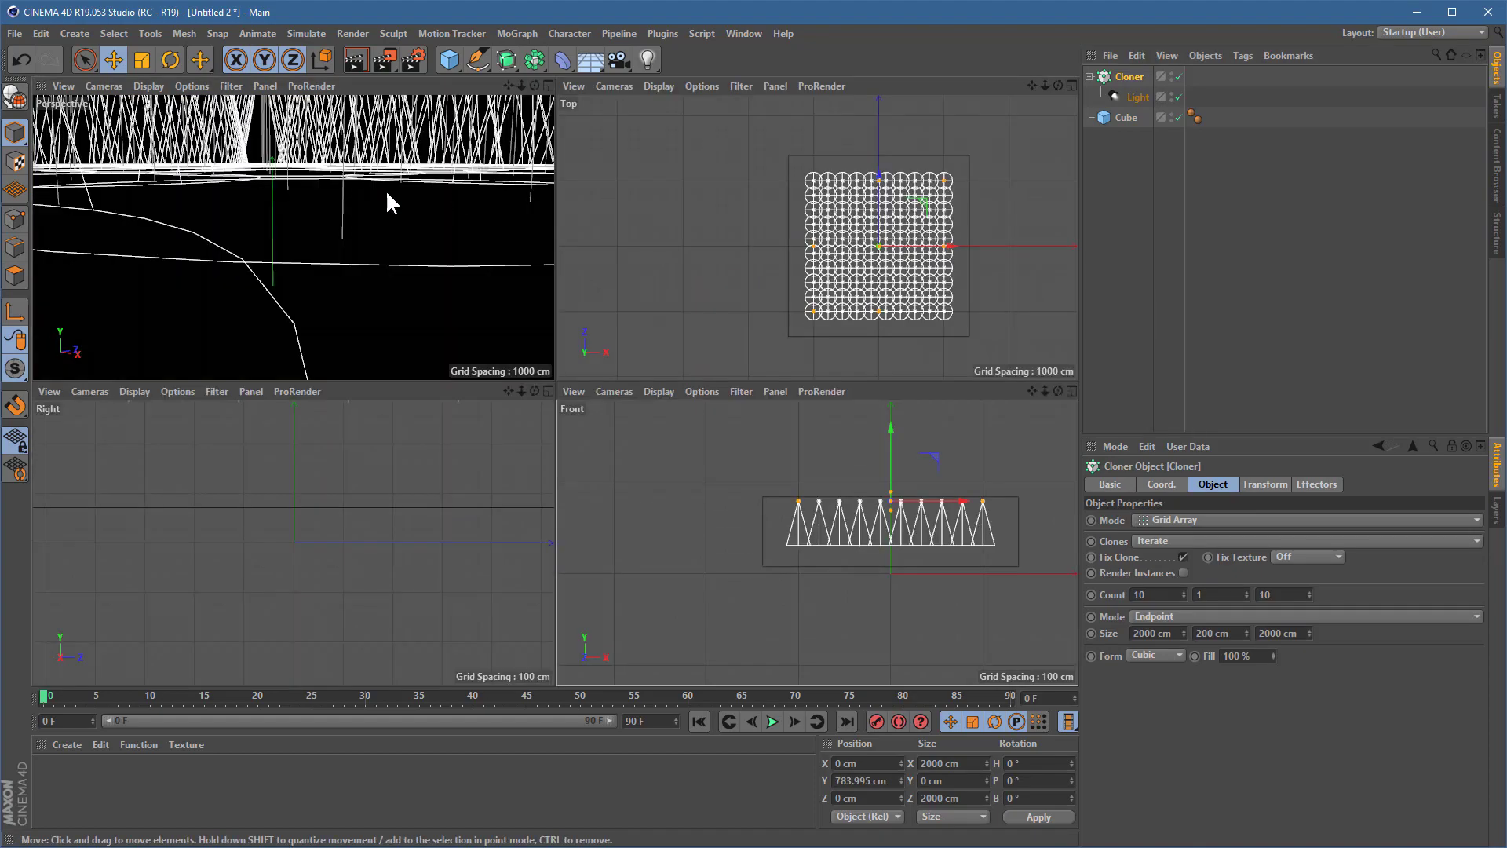
{"action": "middle_click", "coordinate": [387, 201]}
{"action": "scroll", "coordinate": [608, 314], "scroll_direction": "down", "scroll_amount": 2}
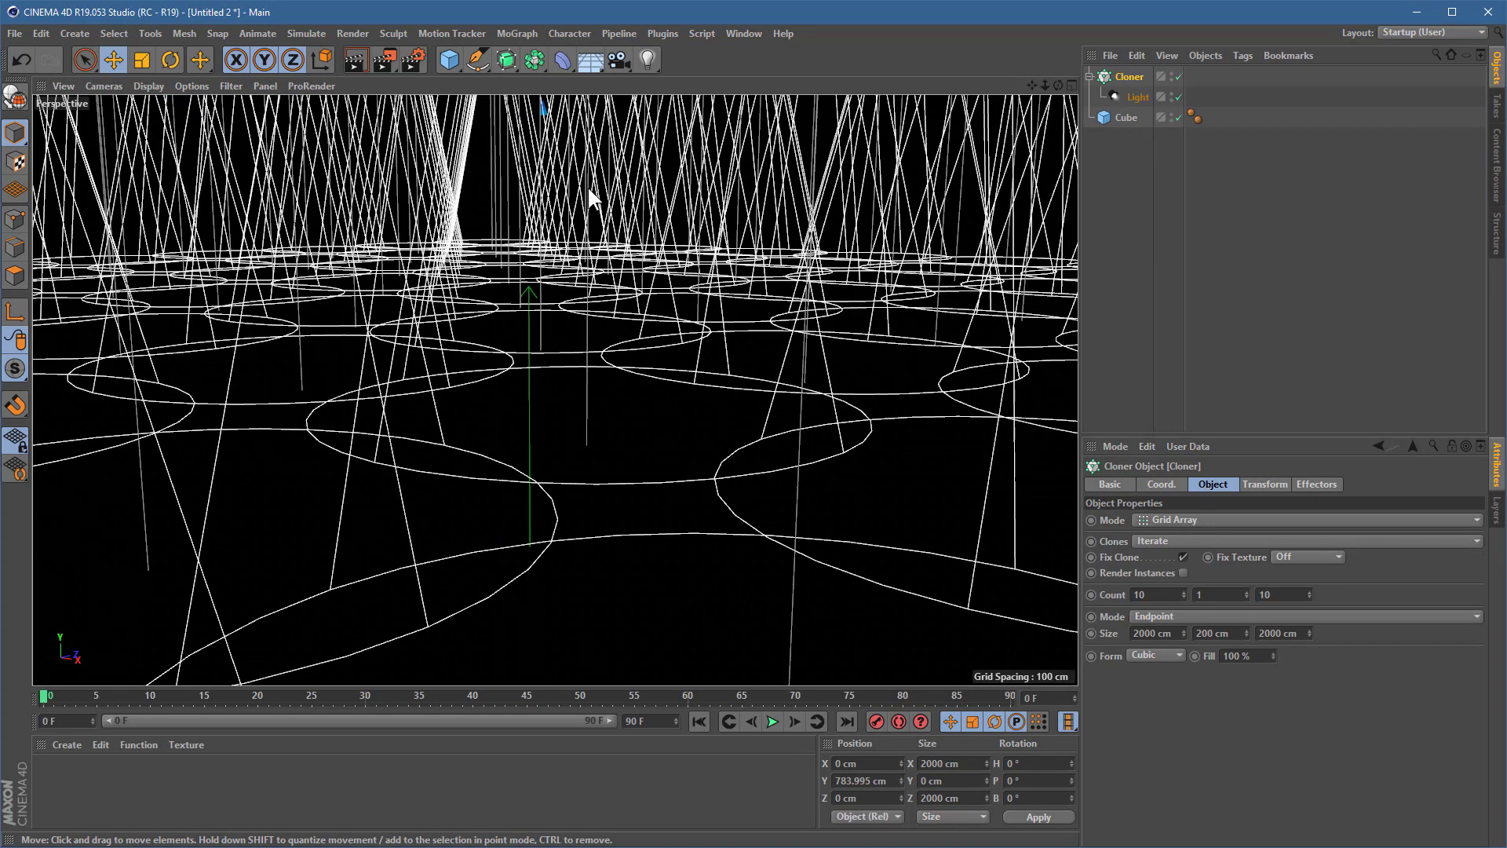
{"action": "left_click", "coordinate": [148, 88]}
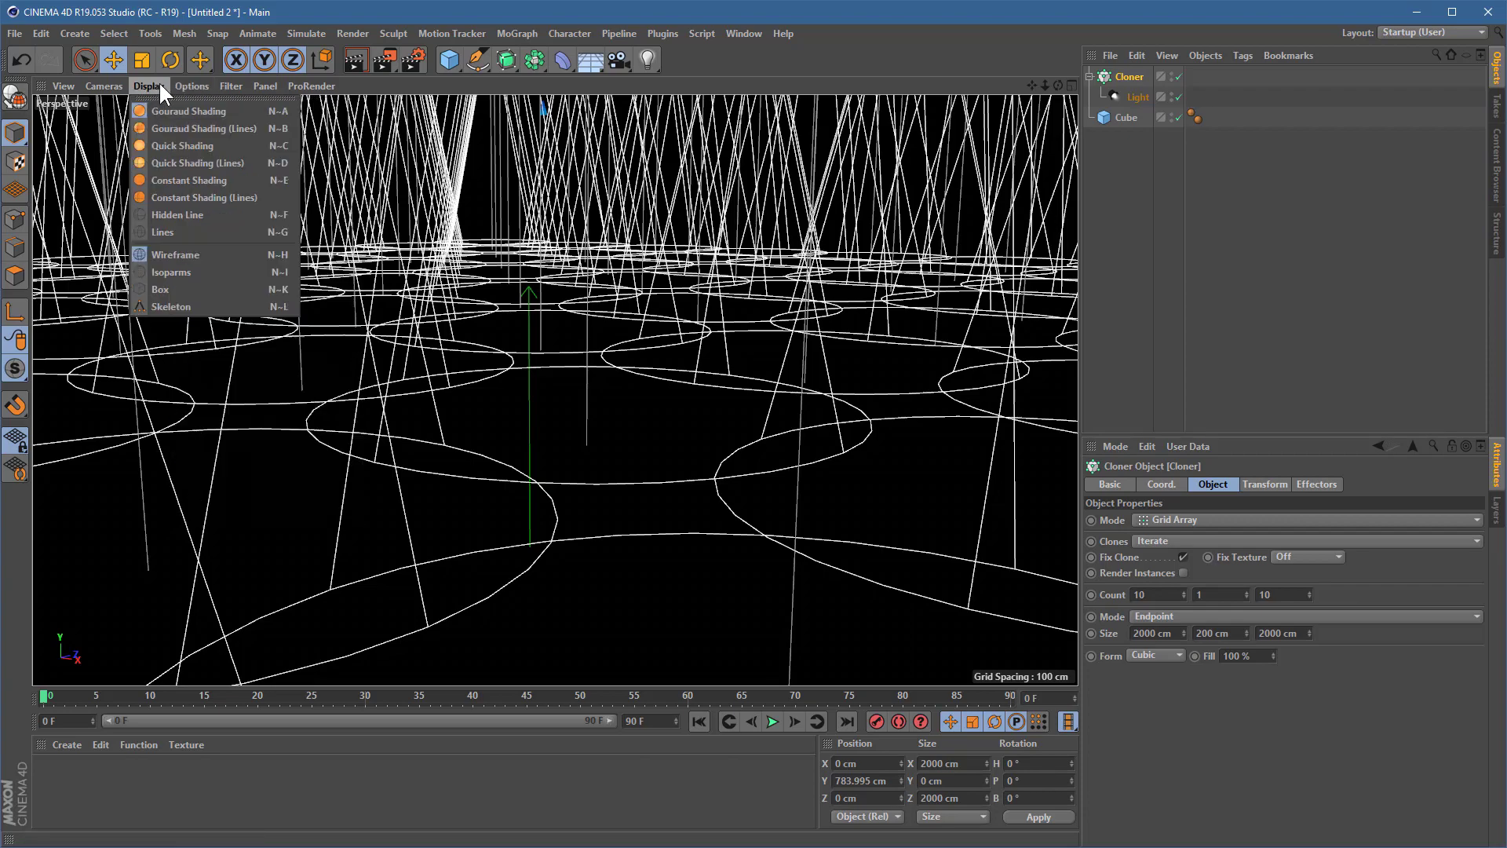
{"action": "left_click", "coordinate": [163, 139]}
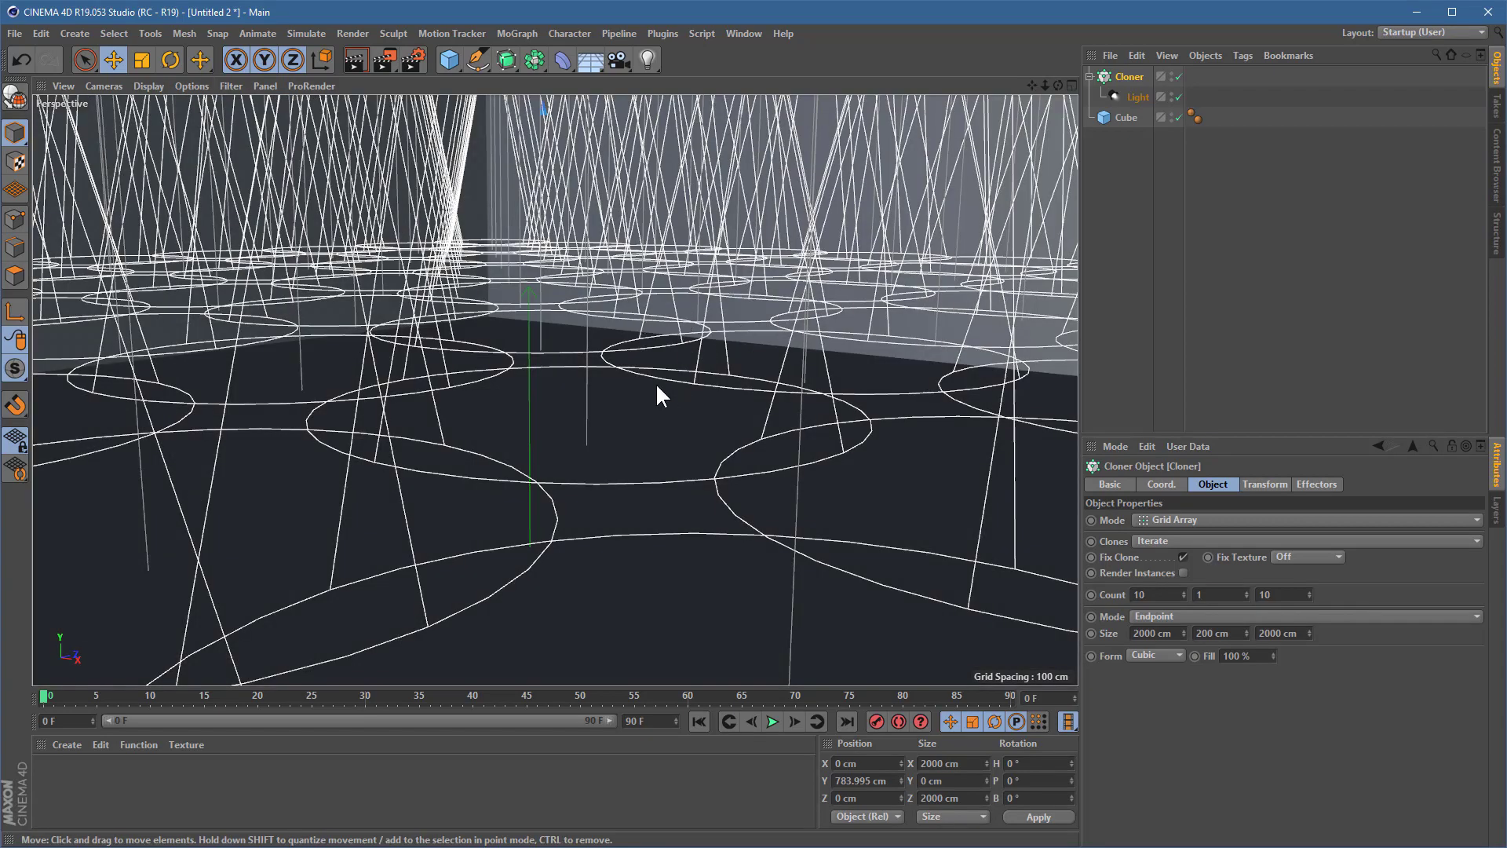
{"action": "scroll", "coordinate": [565, 383], "scroll_direction": "down", "scroll_amount": 6}
{"action": "scroll", "coordinate": [562, 371], "scroll_direction": "up", "scroll_amount": 3}
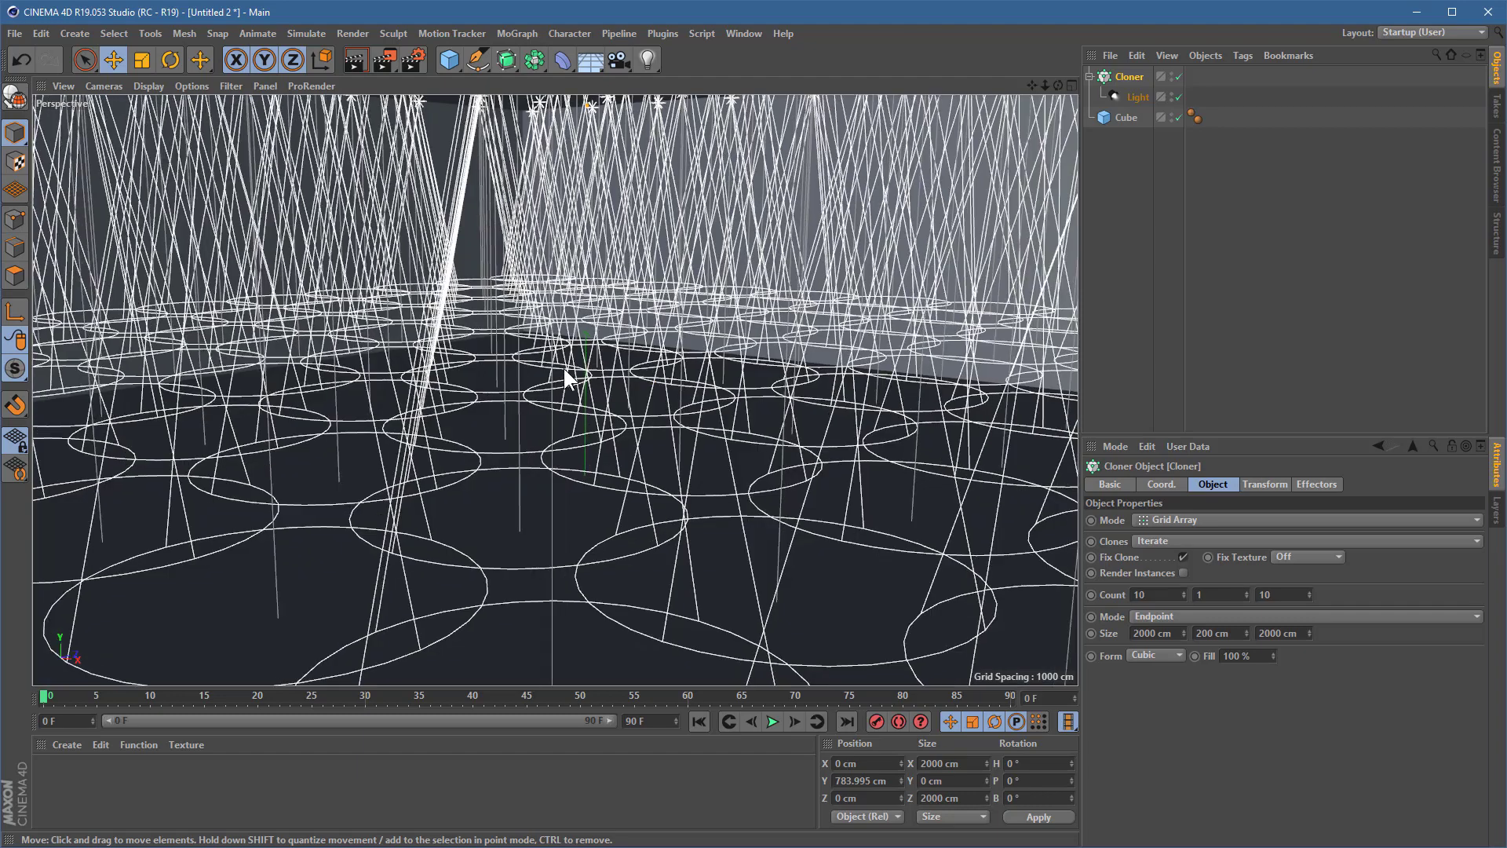
{"action": "left_click_drag", "start_coordinate": [563, 365], "coordinate": [643, 426], "text": "alt"}
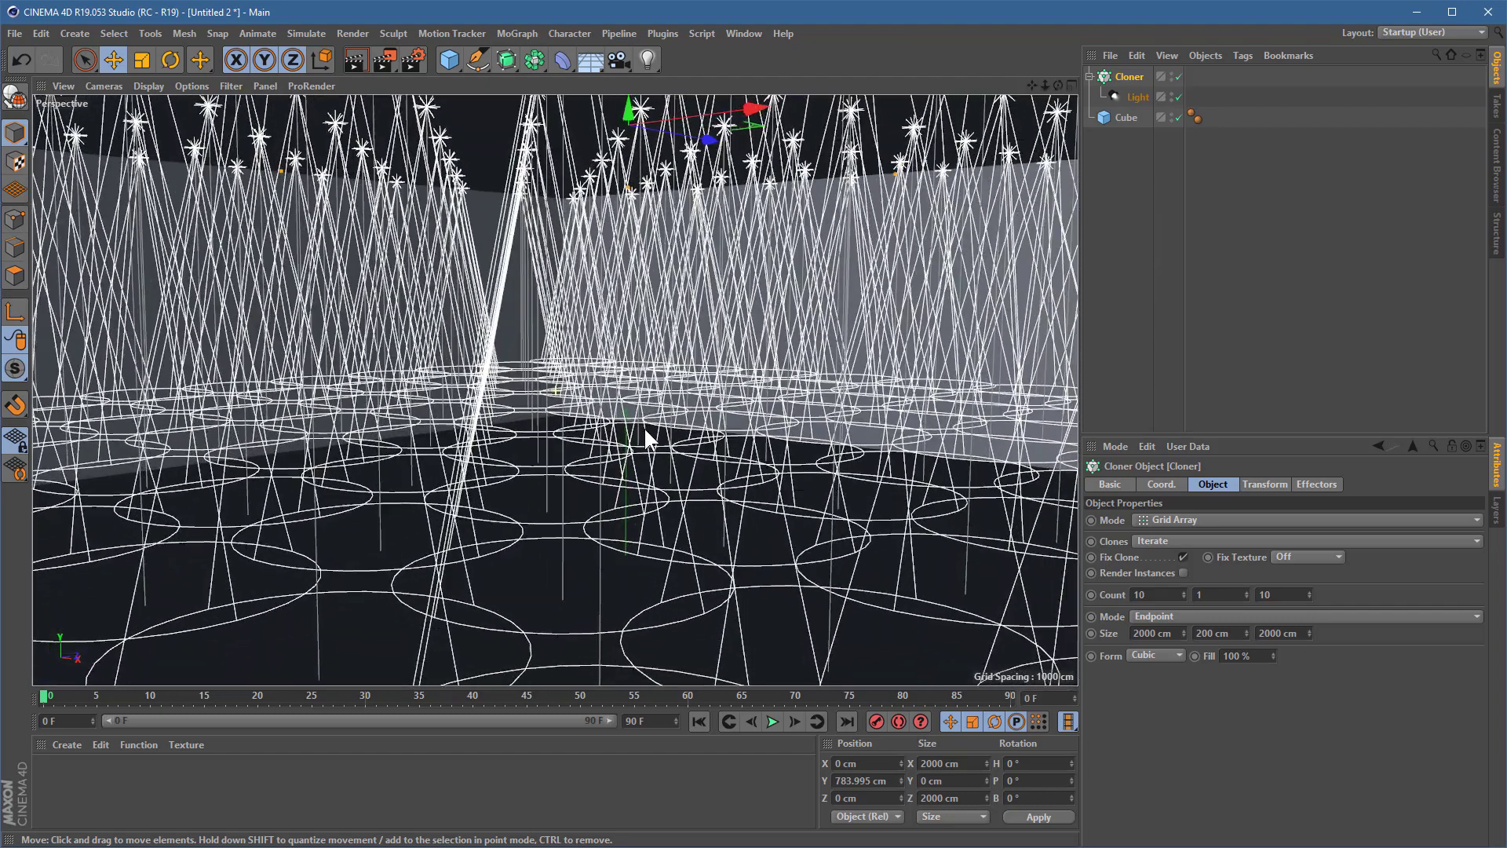
{"action": "left_click", "coordinate": [355, 66]}
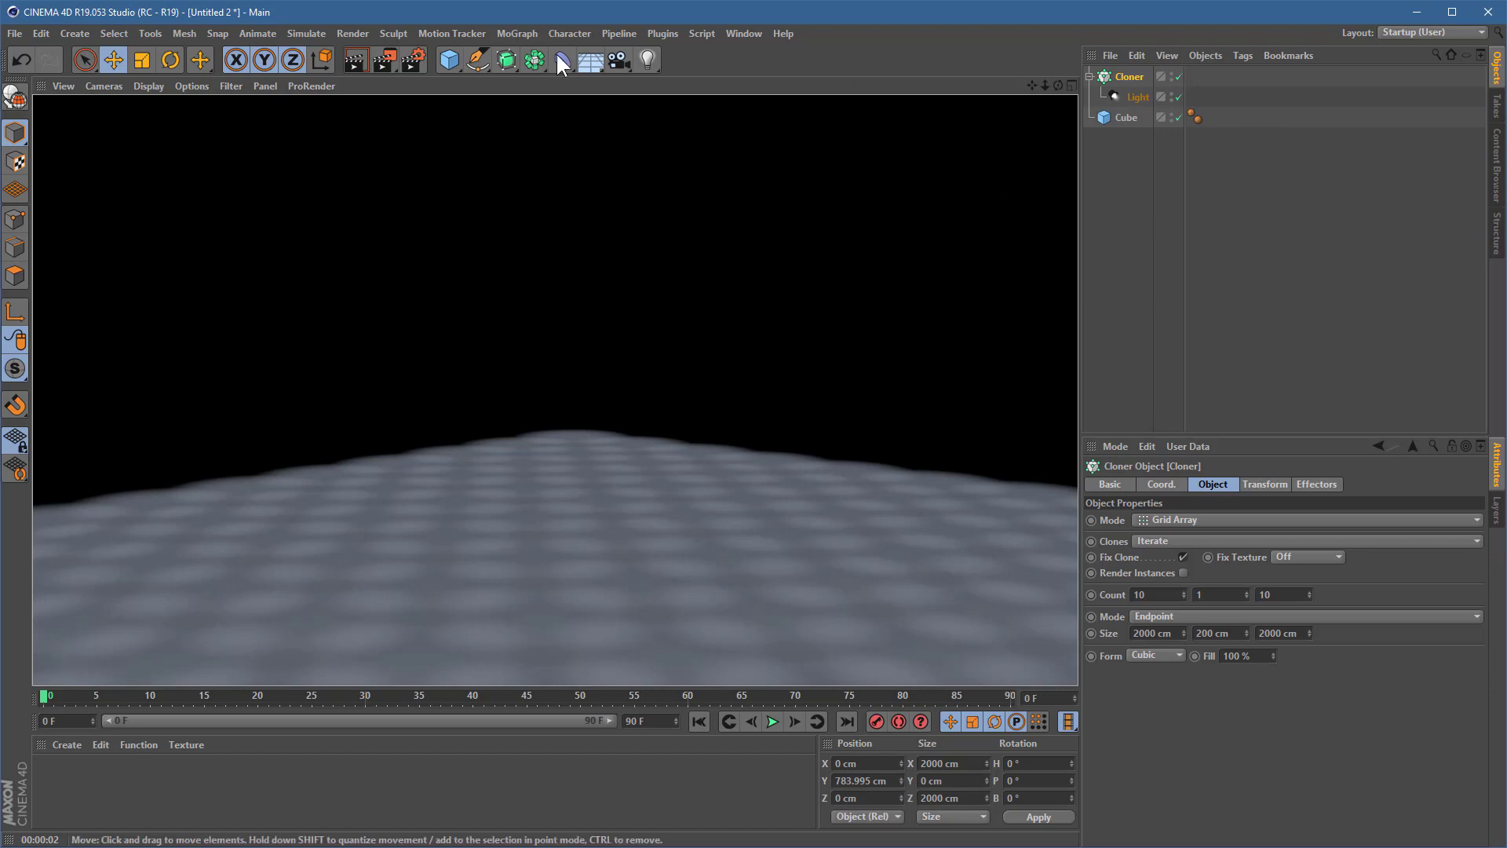
- Duplicate the Cloner as Cloner.1 and place a filleted Cube.1 inside it
{"action": "left_click", "coordinate": [449, 62]}
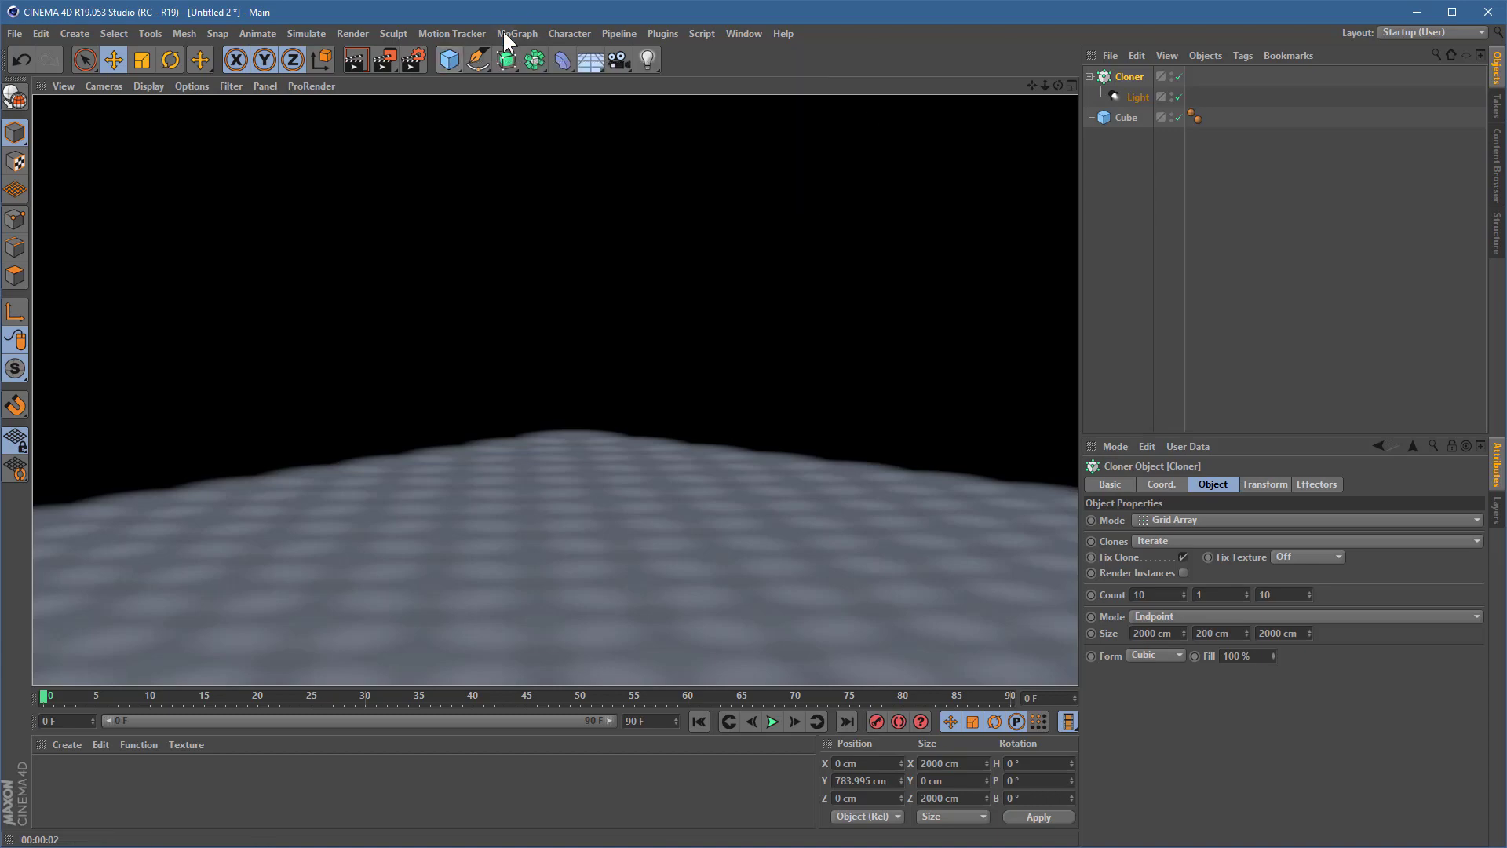
{"action": "left_click_drag", "start_coordinate": [1130, 76], "coordinate": [1132, 70], "text": "ctrl"}
{"action": "left_click", "coordinate": [1089, 76]}
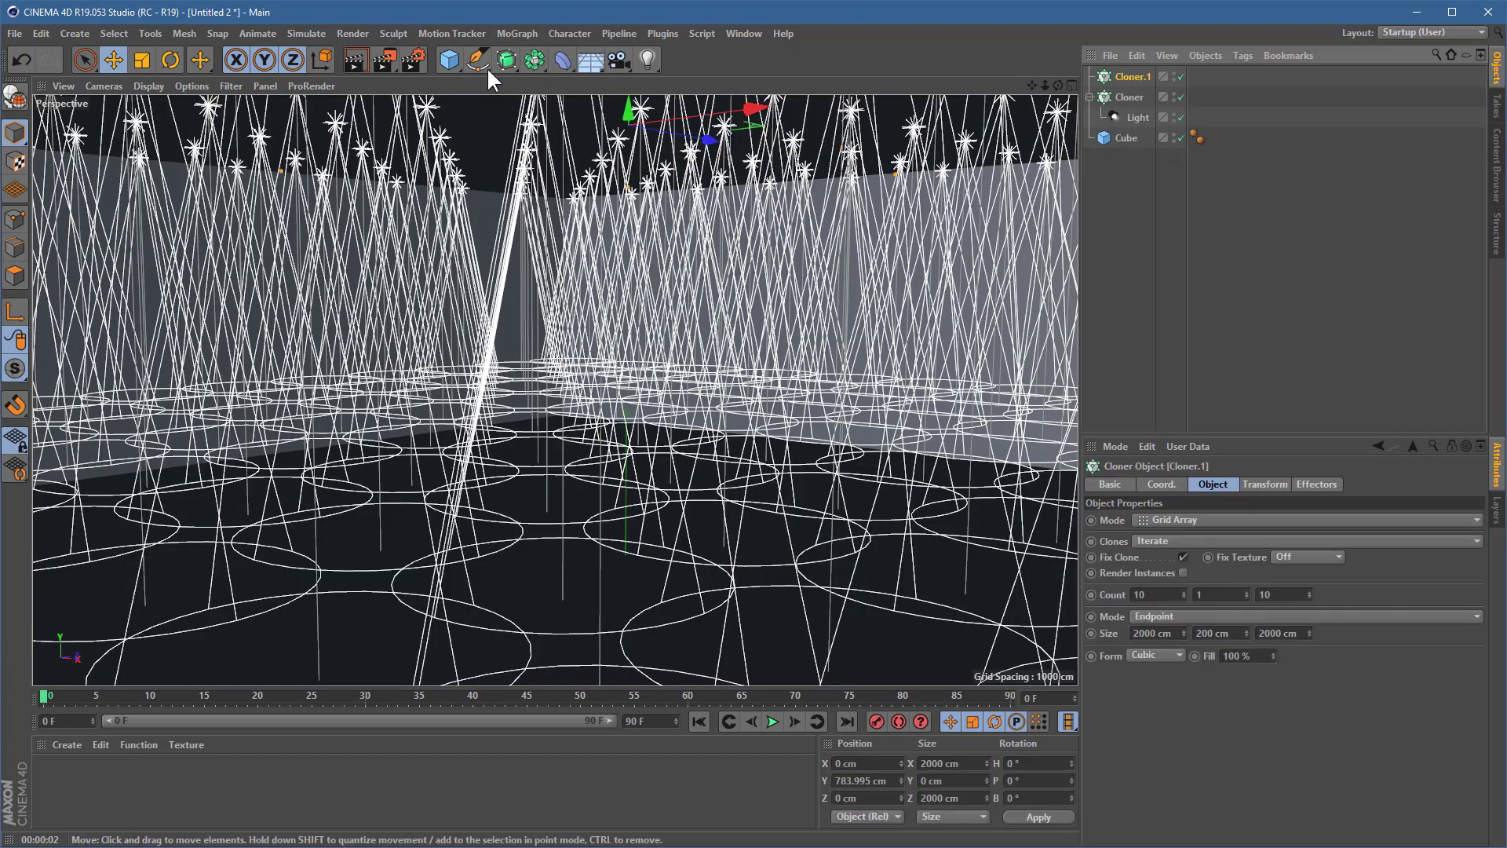
{"action": "left_click", "coordinate": [451, 57]}
{"action": "left_click", "coordinate": [554, 76]}
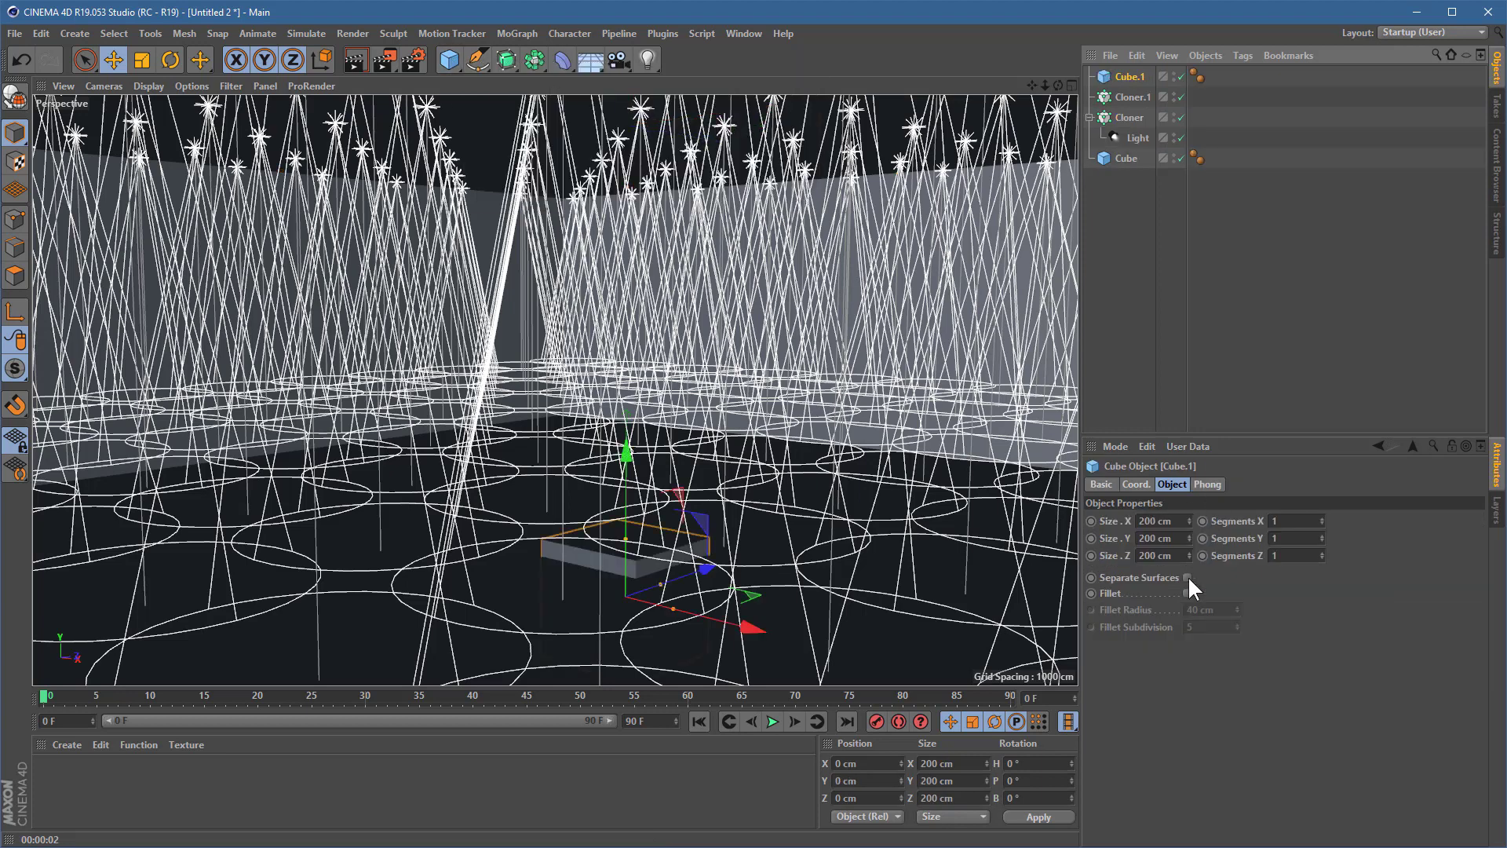
{"action": "left_click", "coordinate": [1187, 593]}
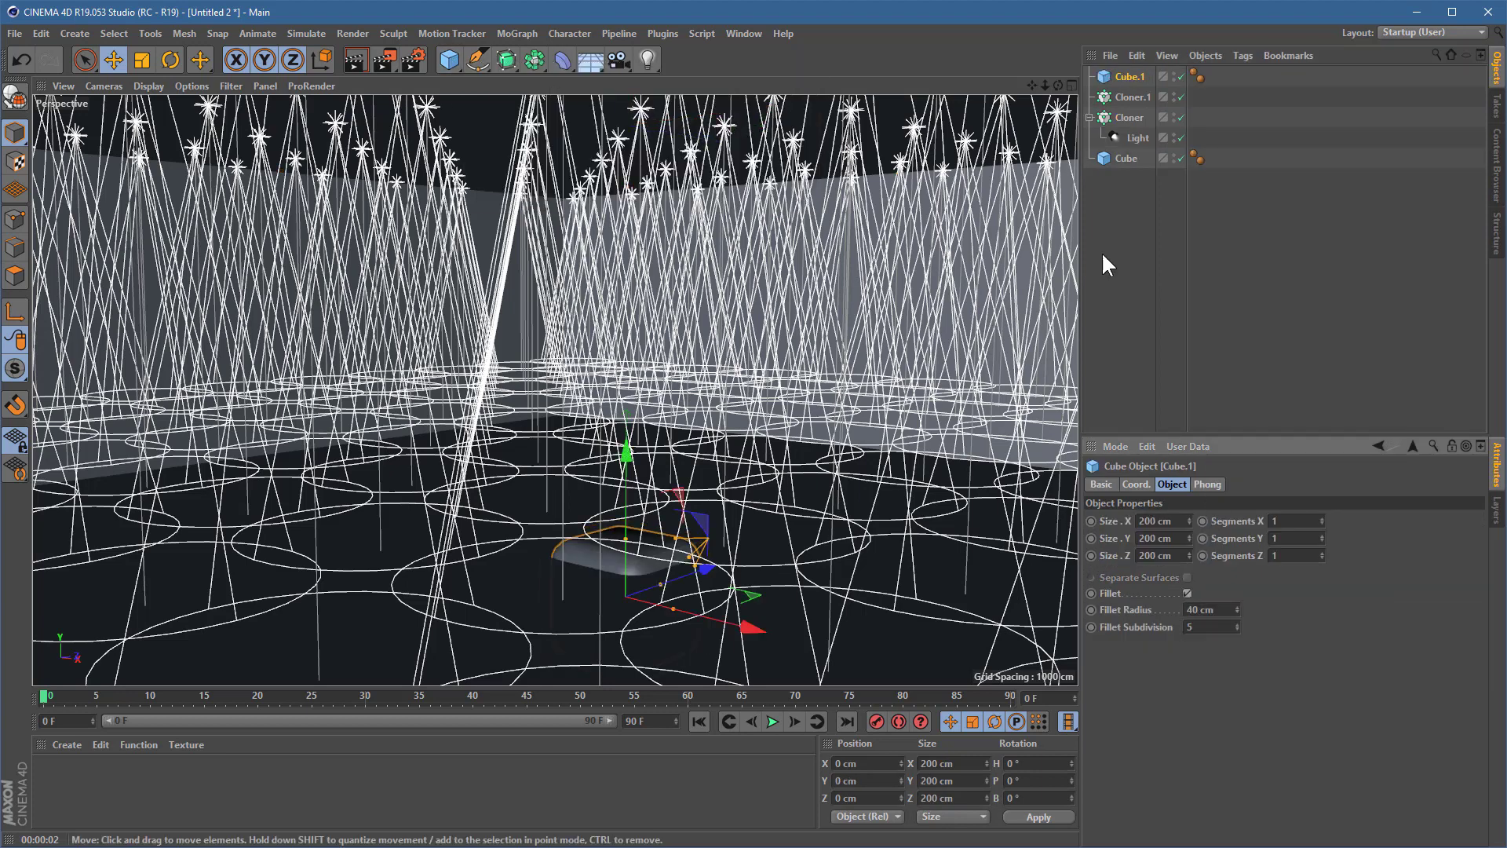
{"action": "left_click_drag", "start_coordinate": [1123, 78], "coordinate": [1127, 93]}
- Lower Cloner.1 to the floor and scale the rounded cubes to 106.4 cm
{"action": "left_click", "coordinate": [1123, 75]}
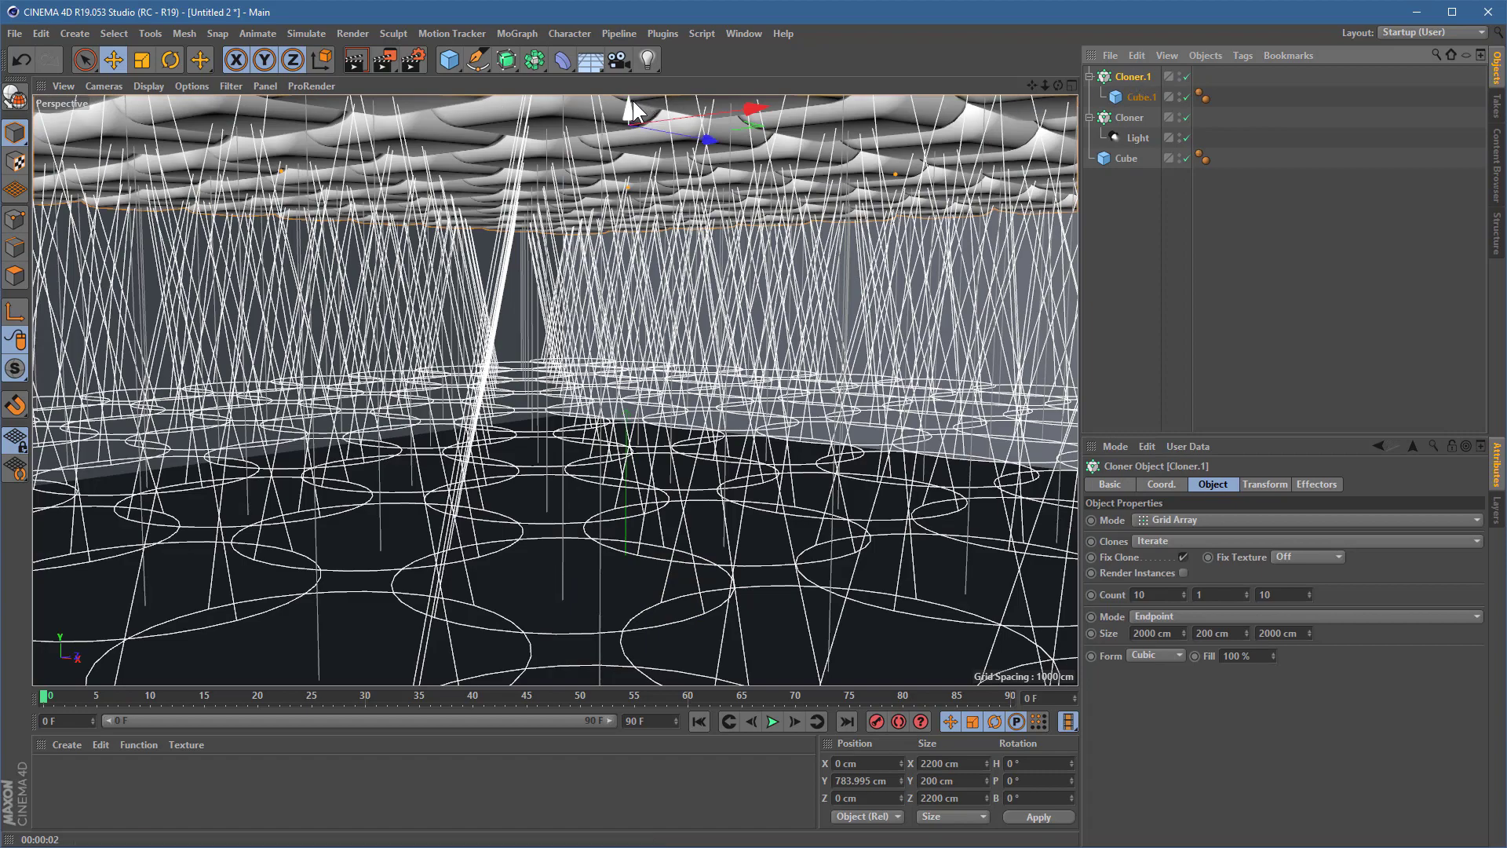
{"action": "left_click_drag", "start_coordinate": [629, 104], "coordinate": [642, 445]}
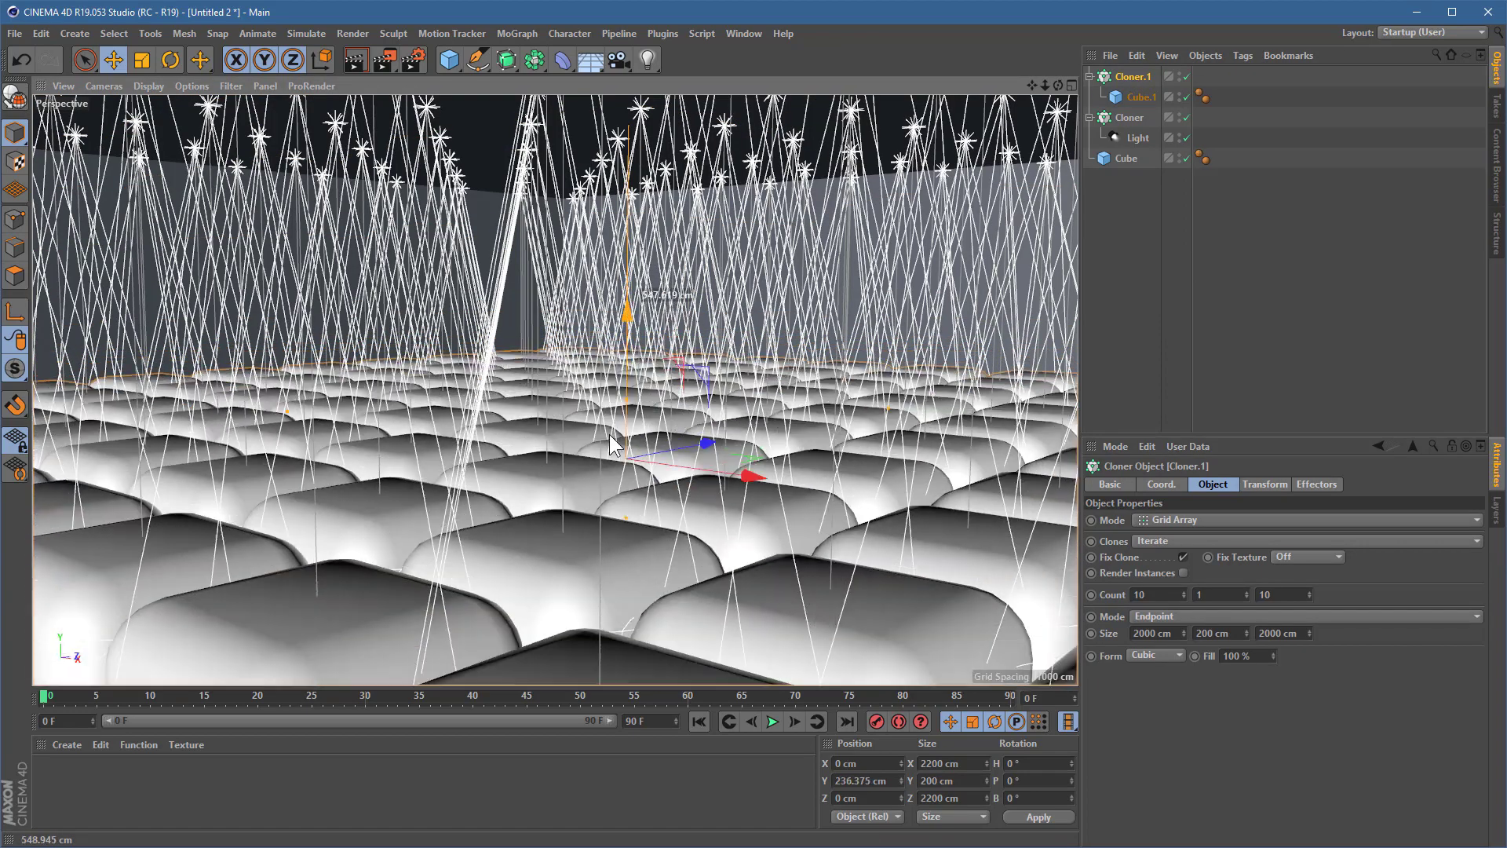
{"action": "left_click", "coordinate": [1140, 97]}
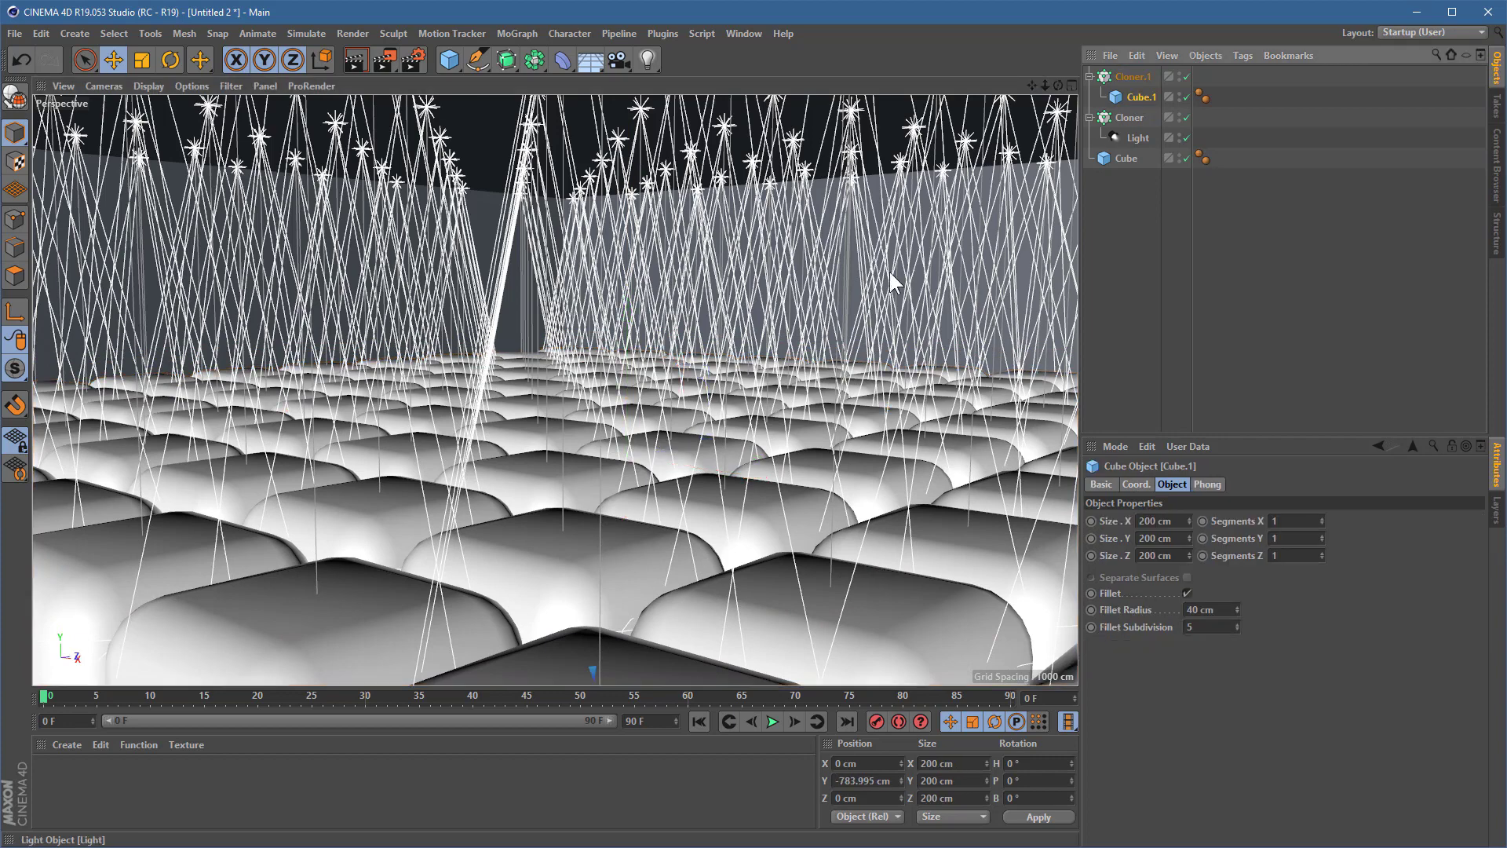
{"action": "key", "text": "t"}
{"action": "left_click_drag", "start_coordinate": [586, 346], "coordinate": [552, 413]}
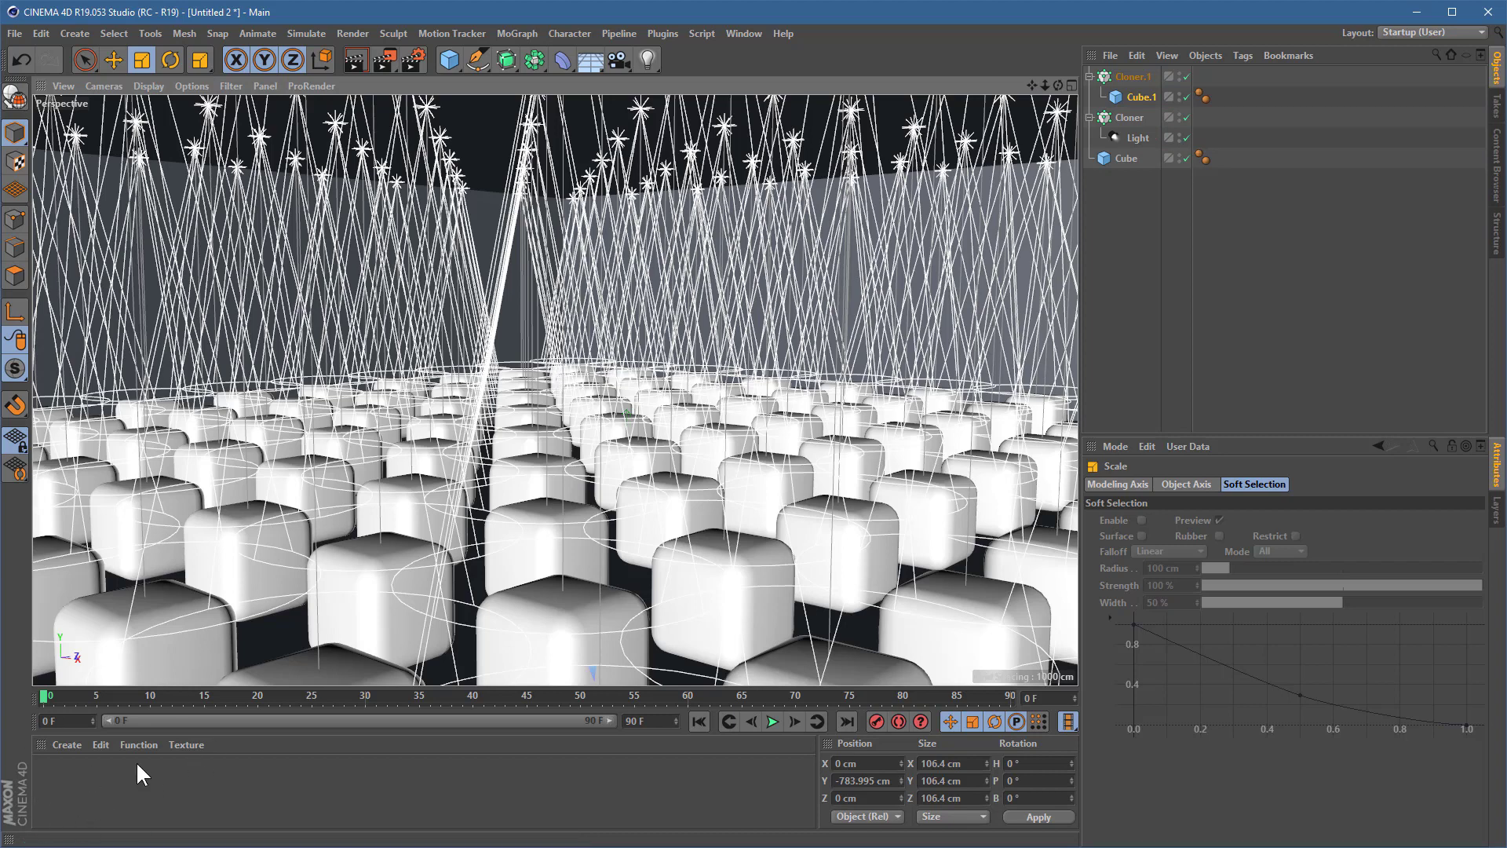
- Create a new material Mat with a dark grey colour at 36% value
{"action": "double_click", "coordinate": [50, 774]}
{"action": "double_click", "coordinate": [50, 771]}
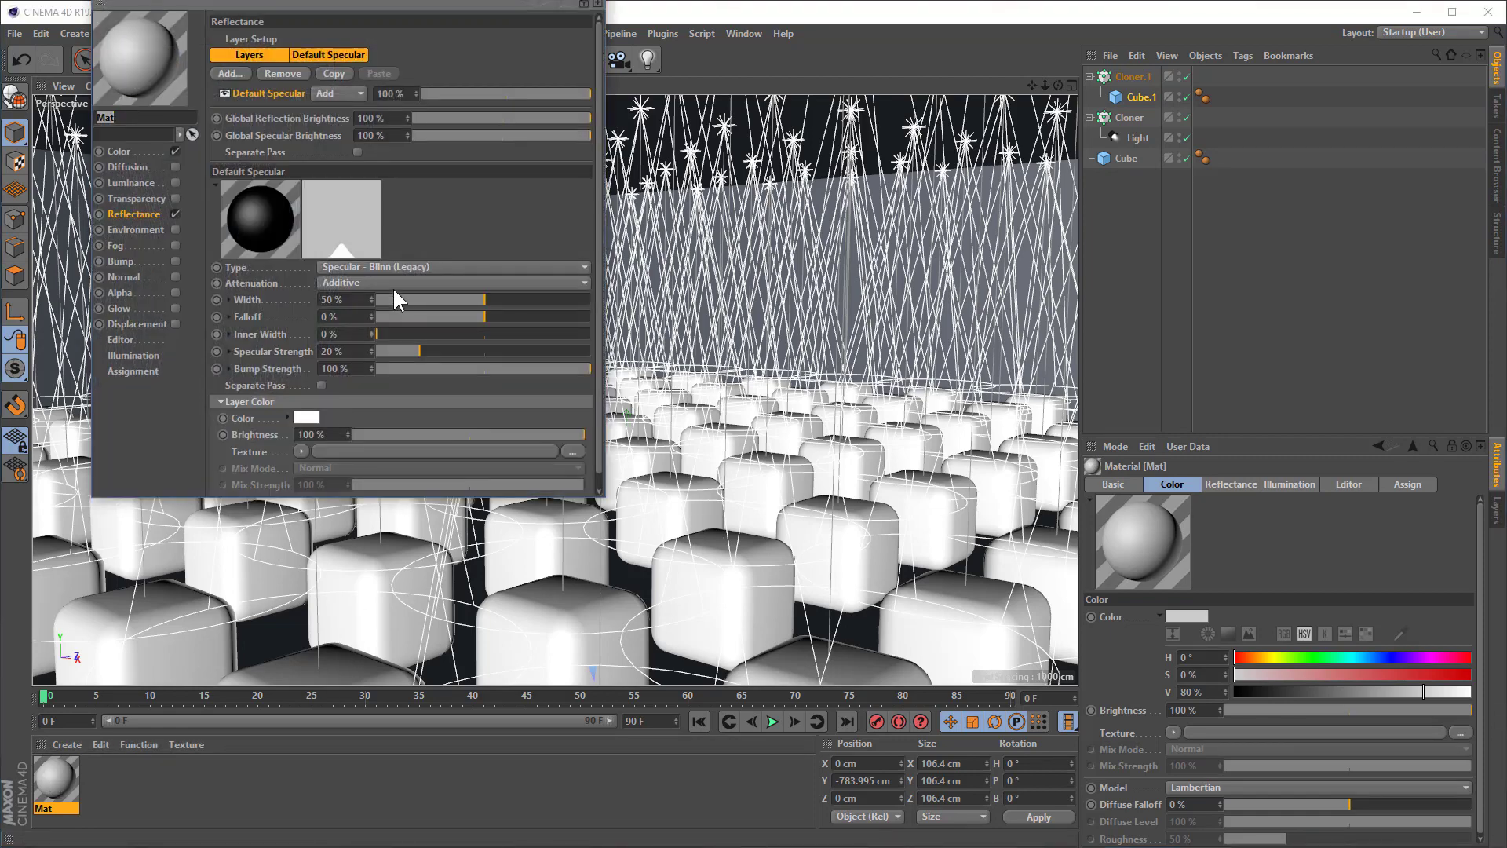
{"action": "left_click", "coordinate": [119, 151]}
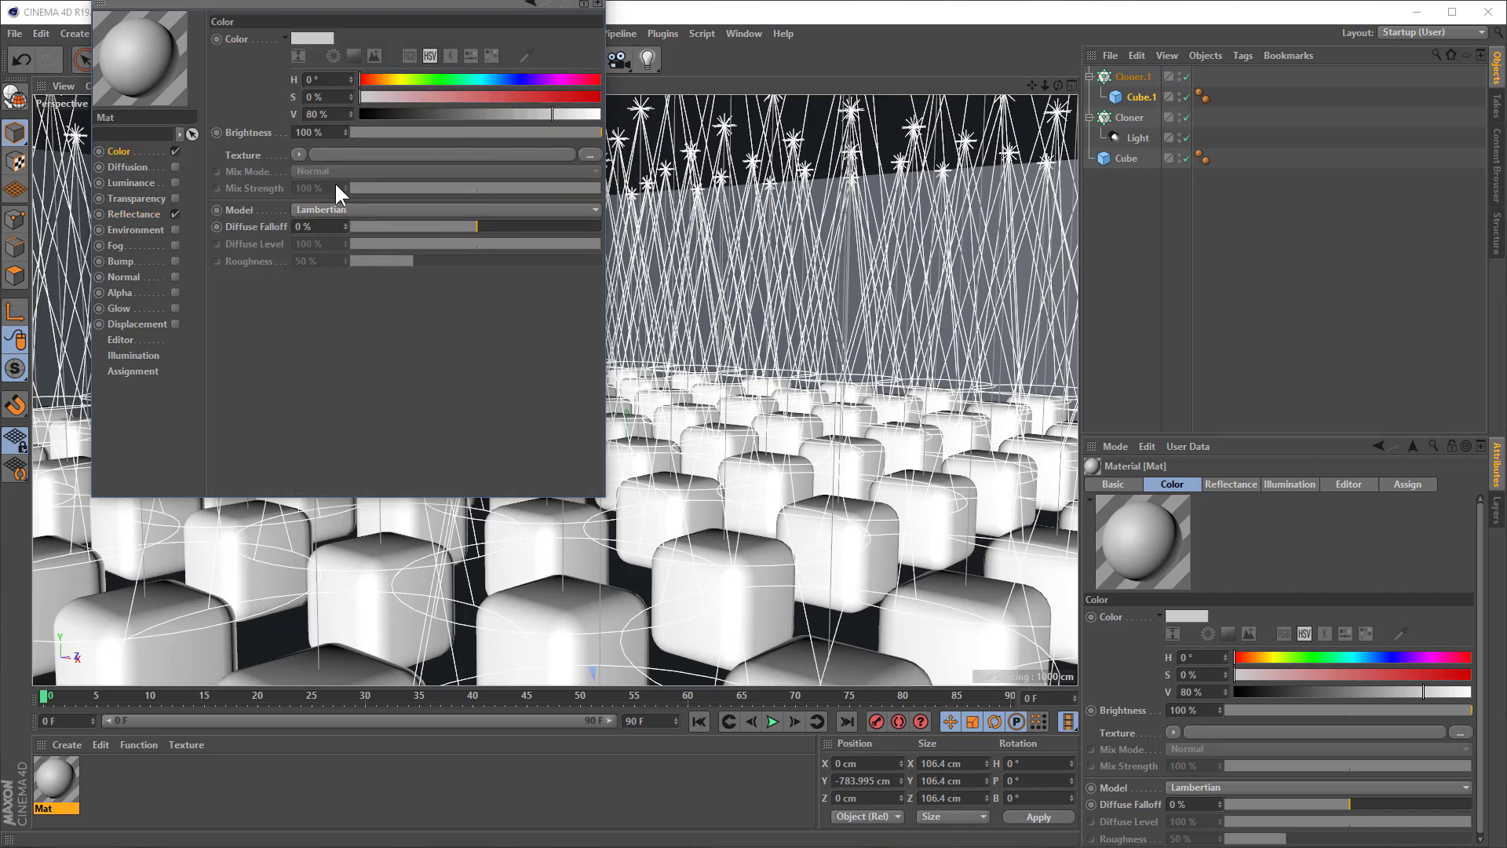
{"action": "left_click", "coordinate": [446, 114]}
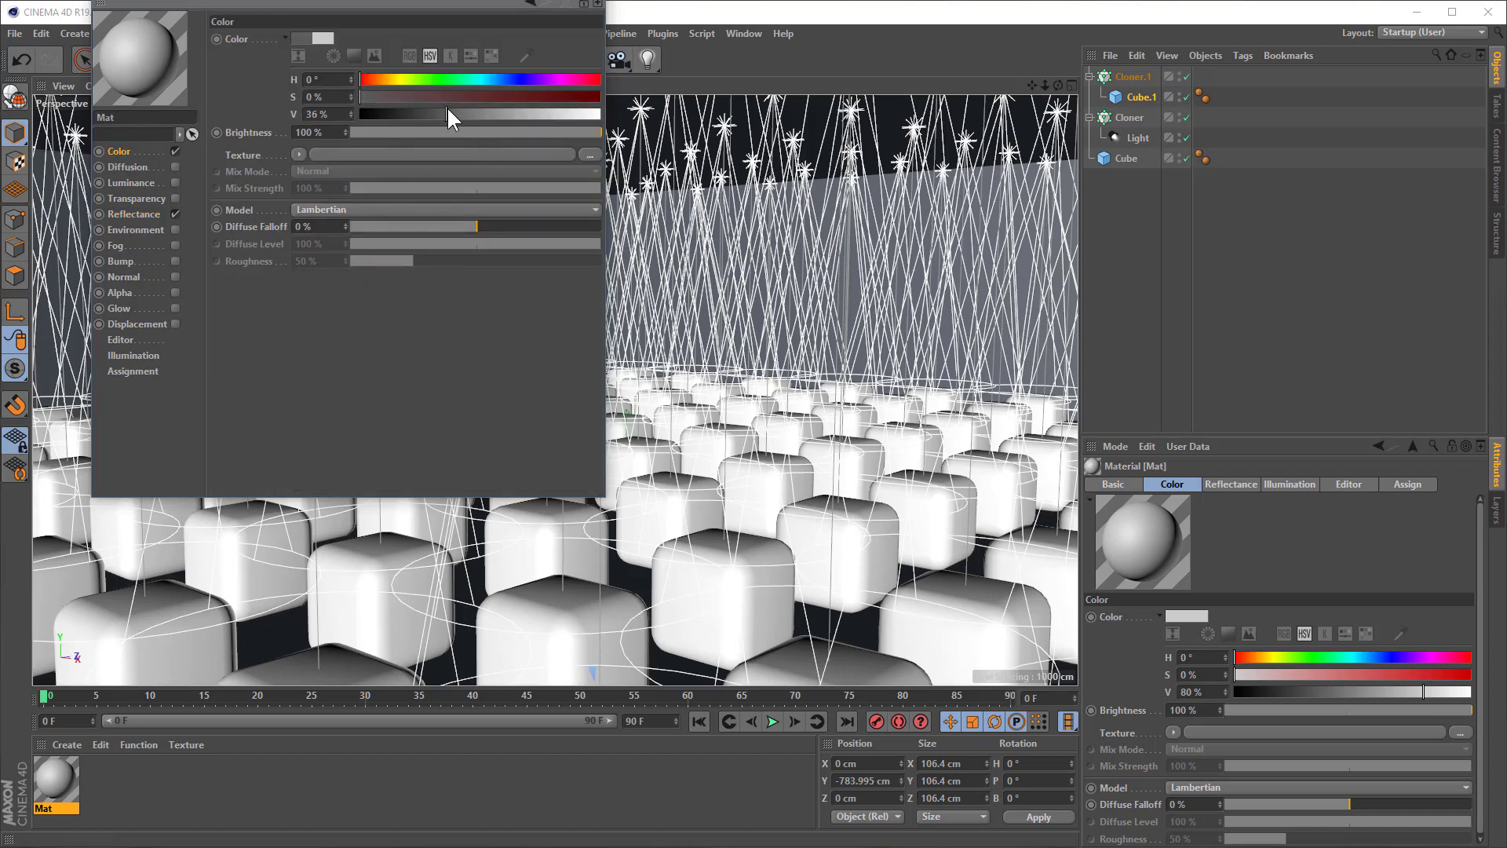
- Add a Beckmann reflectance layer with 30% roughness
{"action": "left_click", "coordinate": [130, 215]}
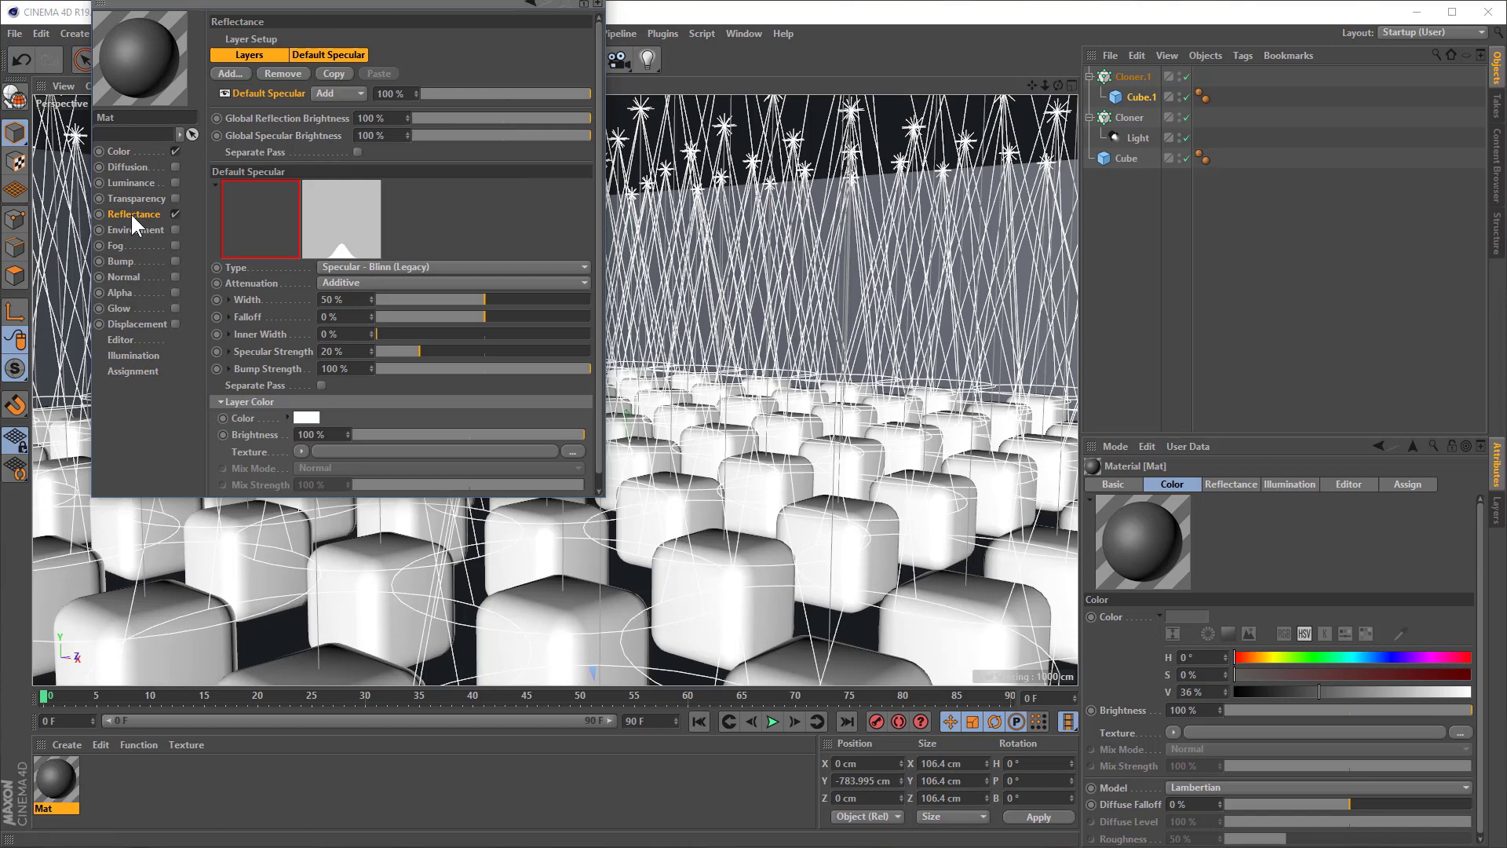
{"action": "left_click", "coordinate": [235, 72]}
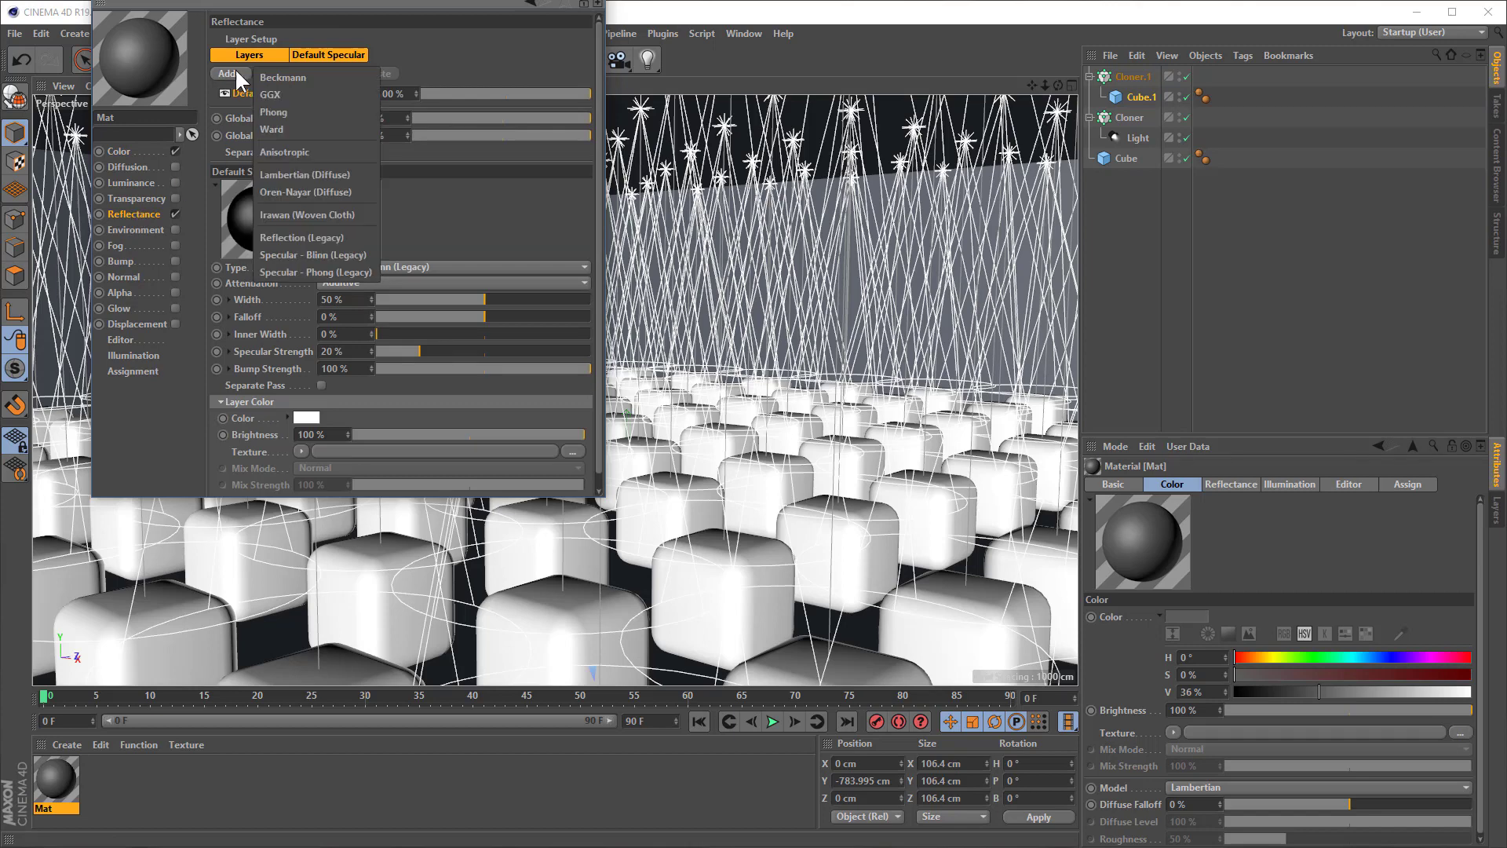
{"action": "left_click", "coordinate": [328, 76]}
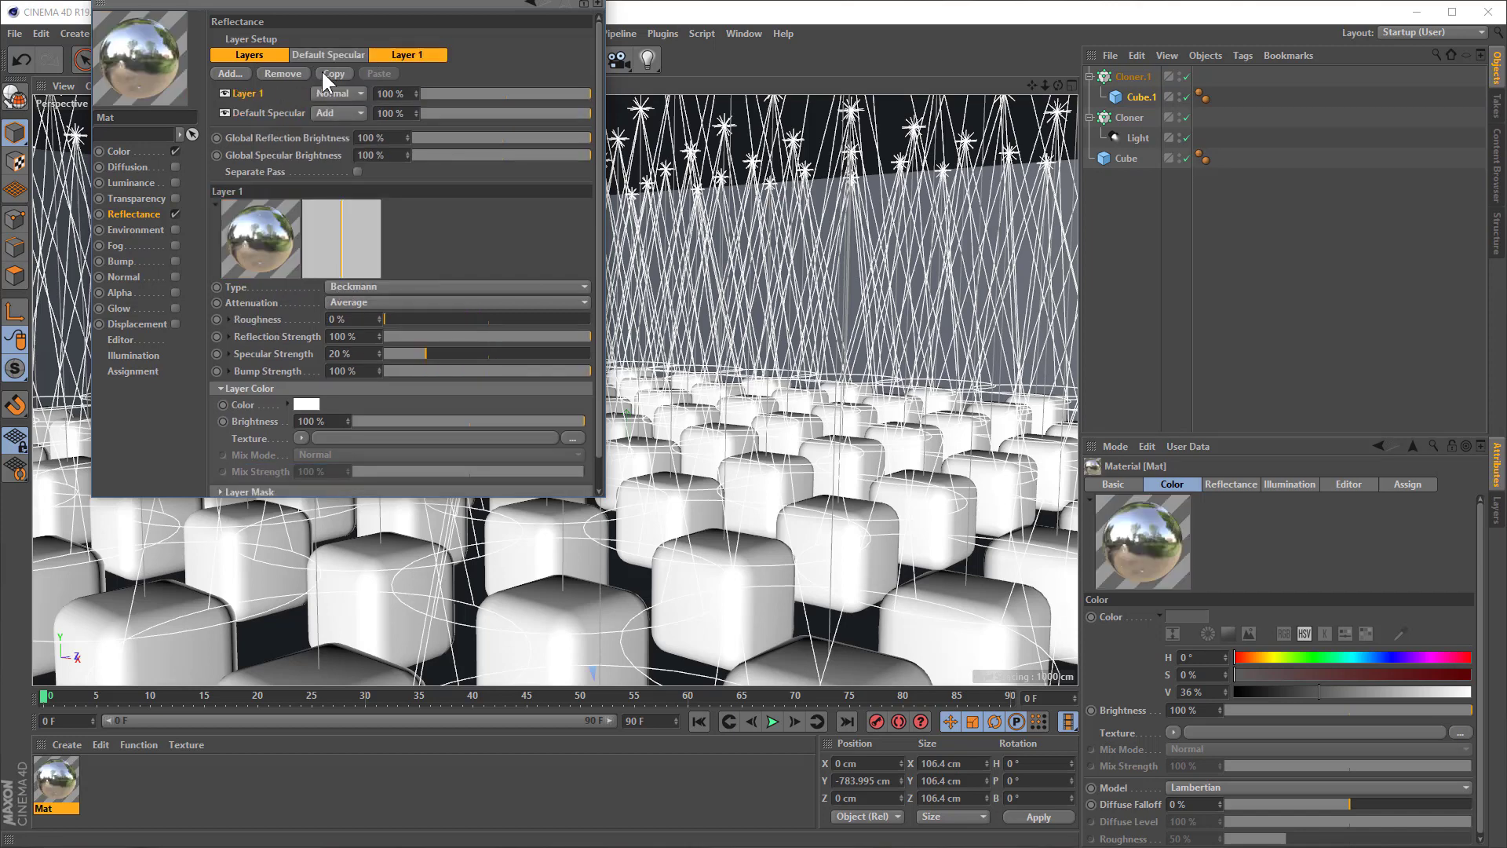
{"action": "left_click_drag", "start_coordinate": [389, 319], "coordinate": [446, 319]}
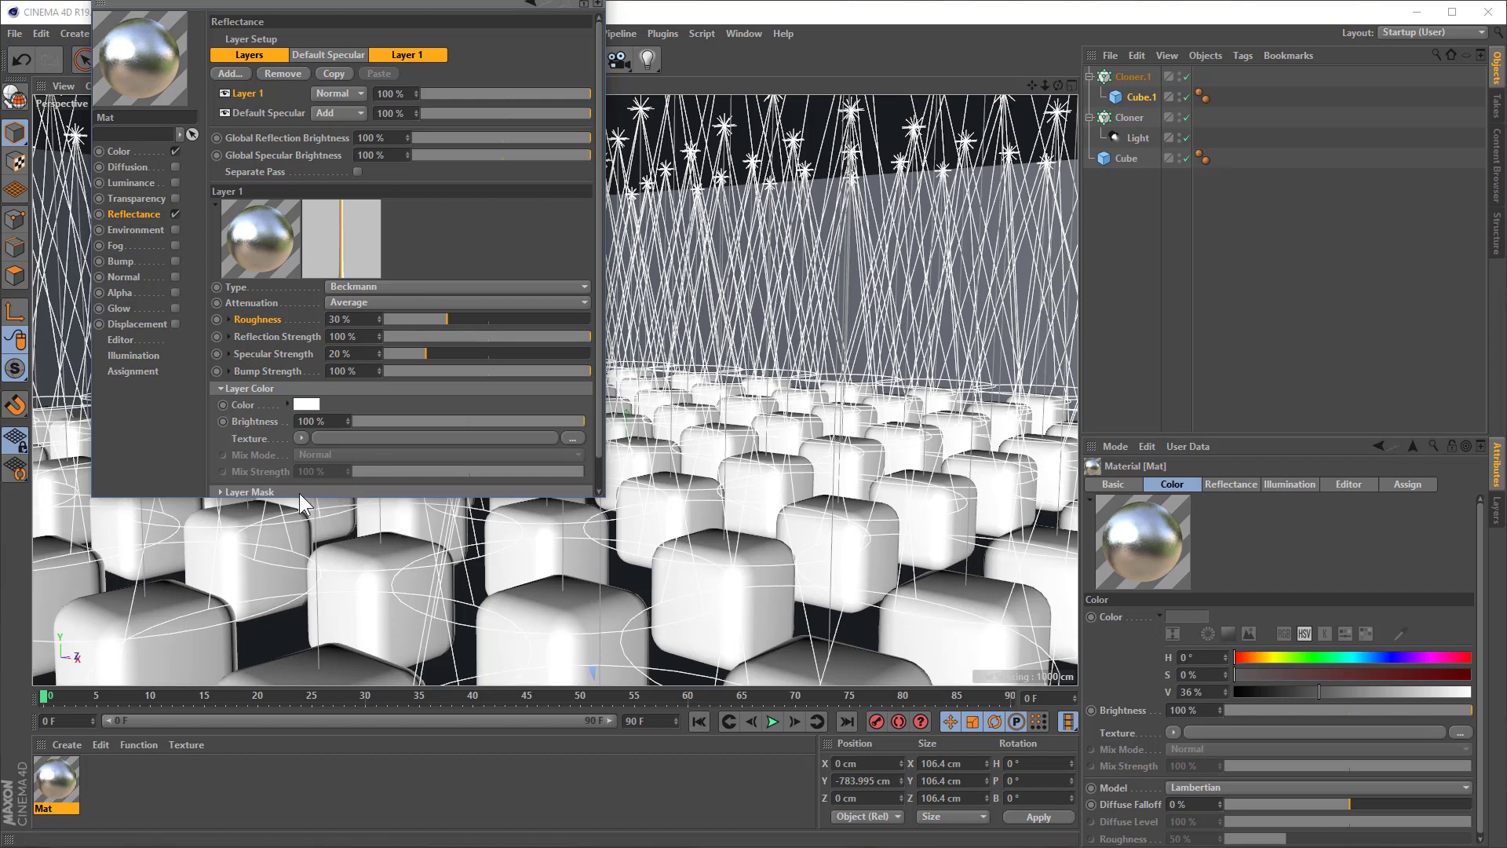
{"action": "left_click_drag", "start_coordinate": [280, 499], "coordinate": [235, 615]}
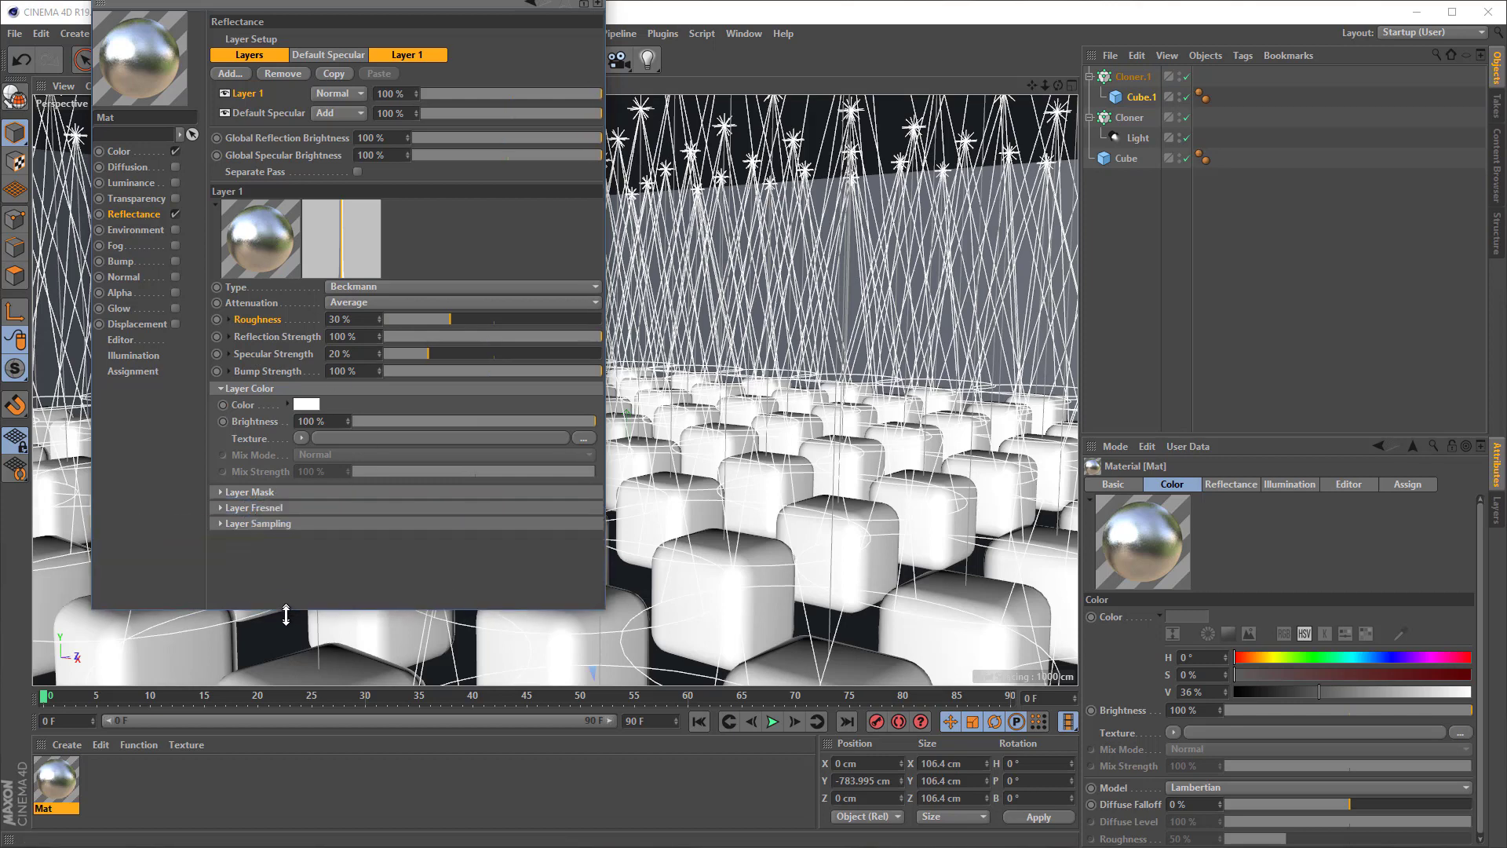
- Set the layer's Fresnel to Dielectric (IOR 1.35) and compare the preview with reflection off and on
{"action": "left_click", "coordinate": [222, 508]}
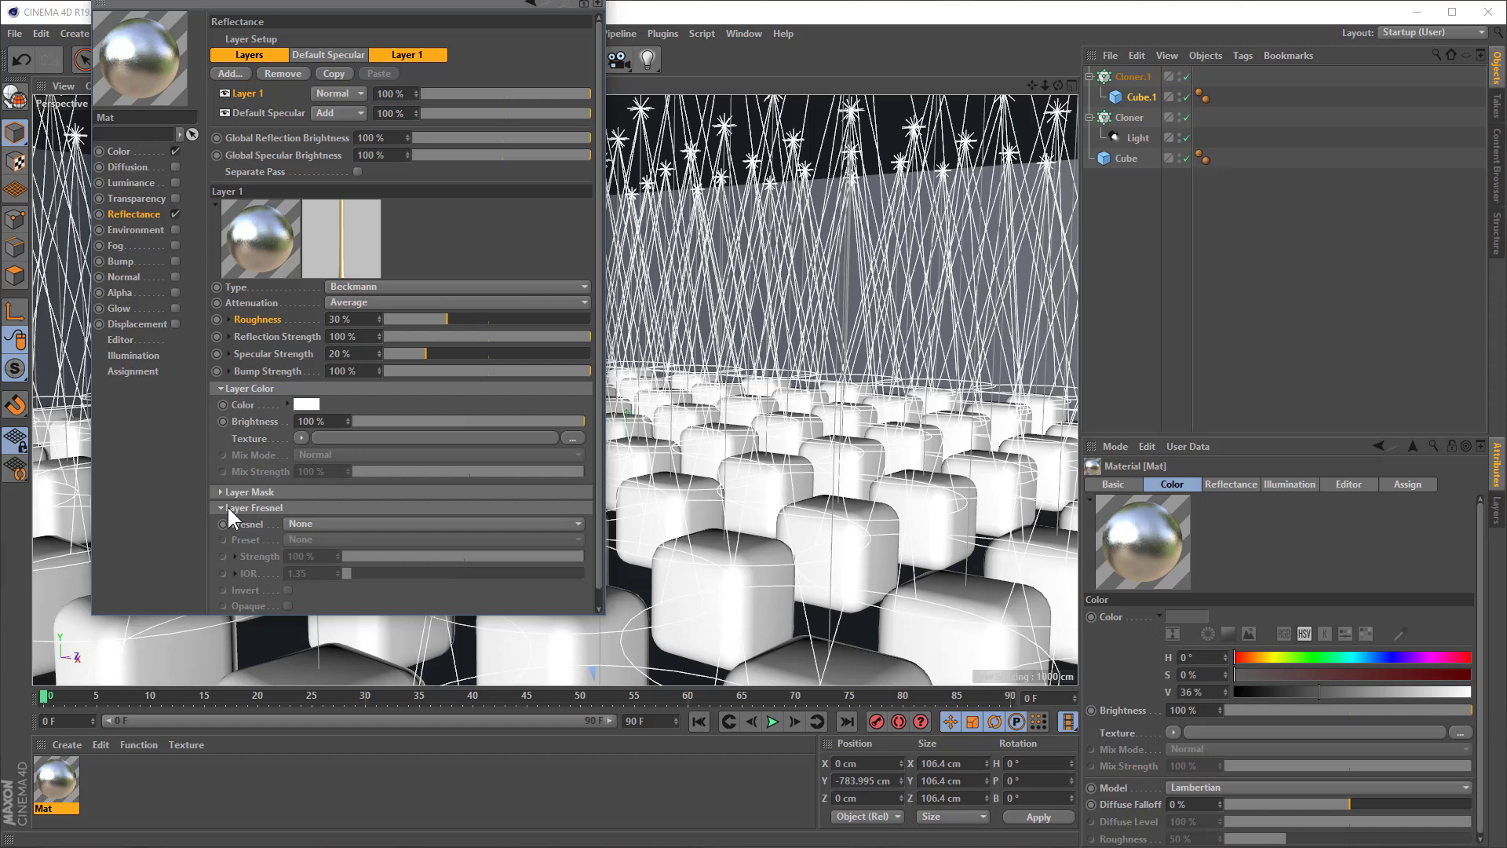
{"action": "left_click", "coordinate": [330, 523]}
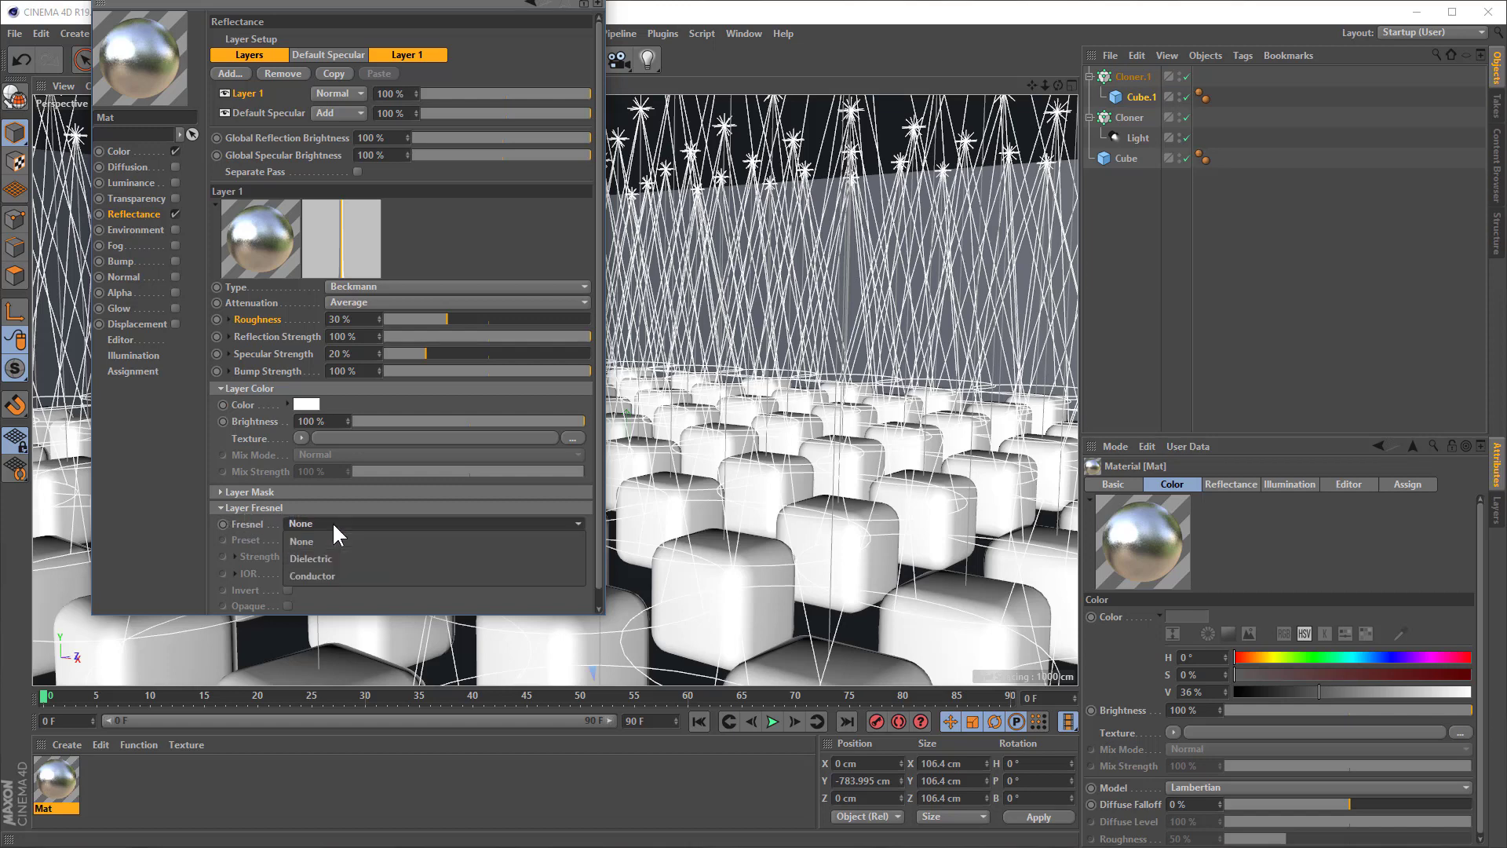
{"action": "left_click", "coordinate": [361, 563]}
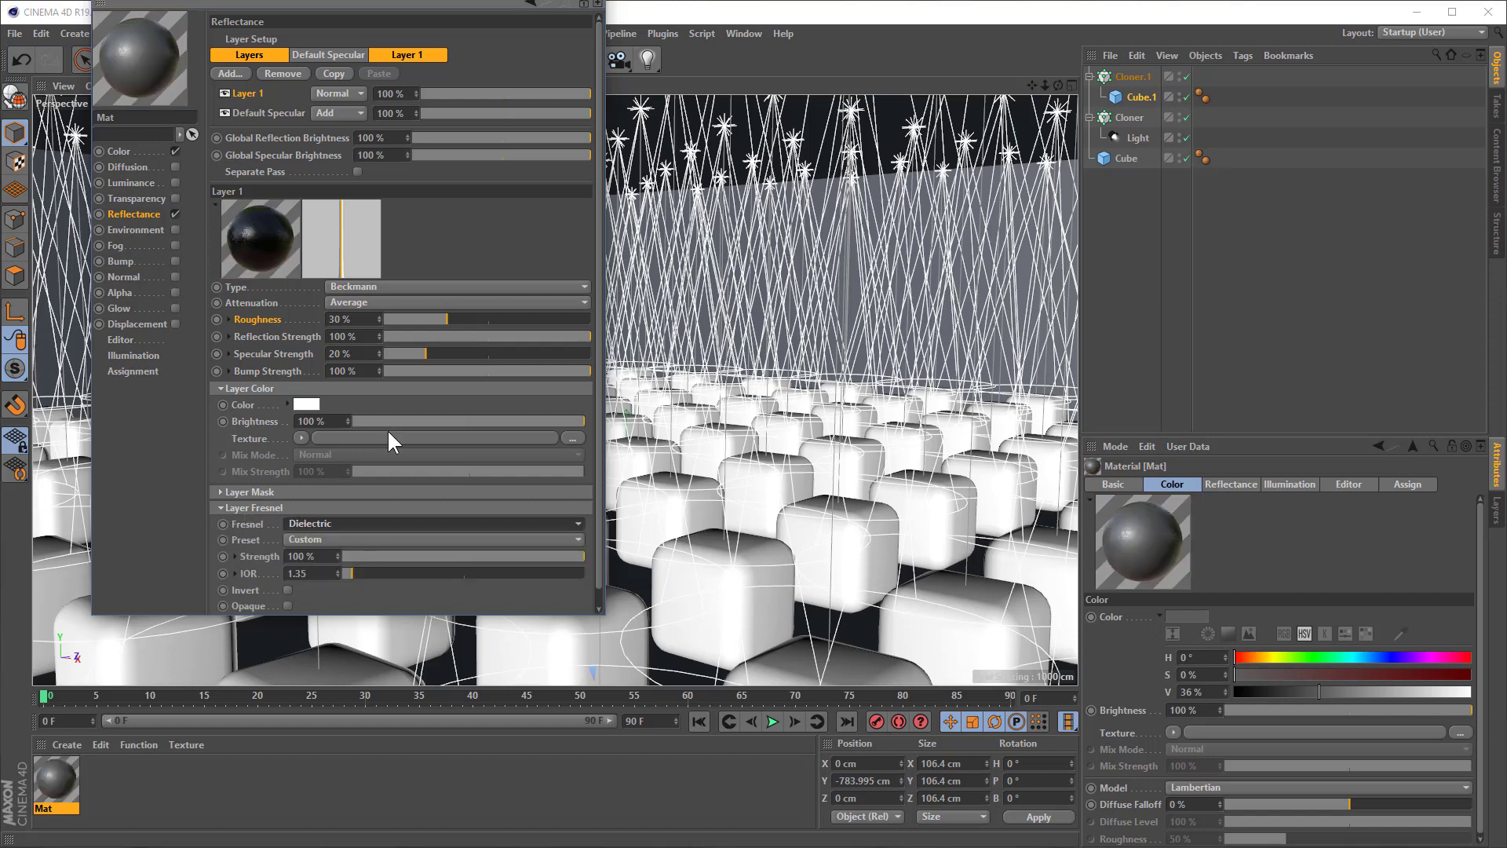
{"action": "left_click", "coordinate": [176, 213]}
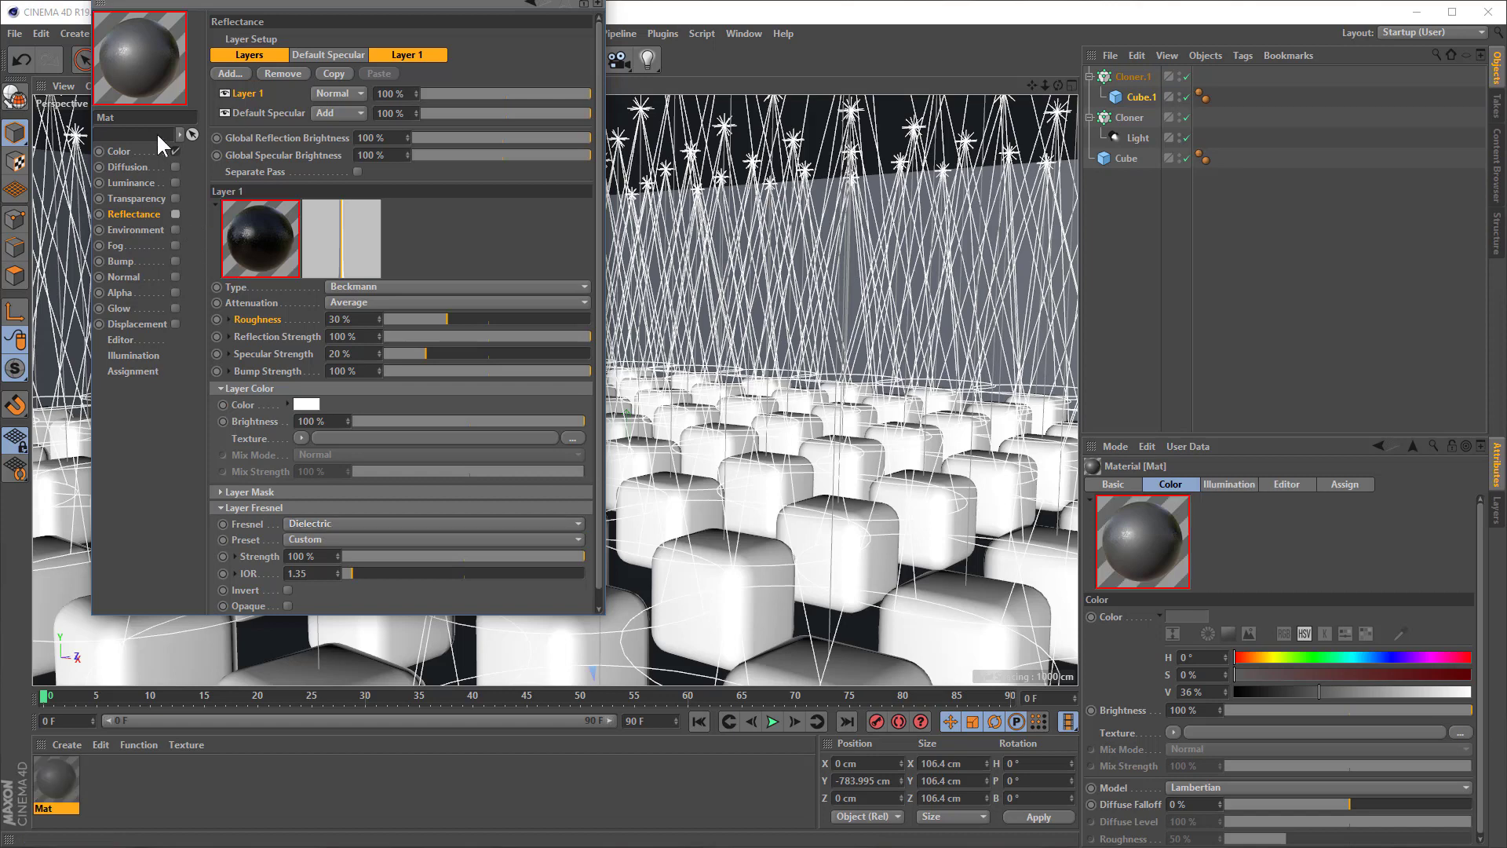
{"action": "left_click", "coordinate": [175, 214]}
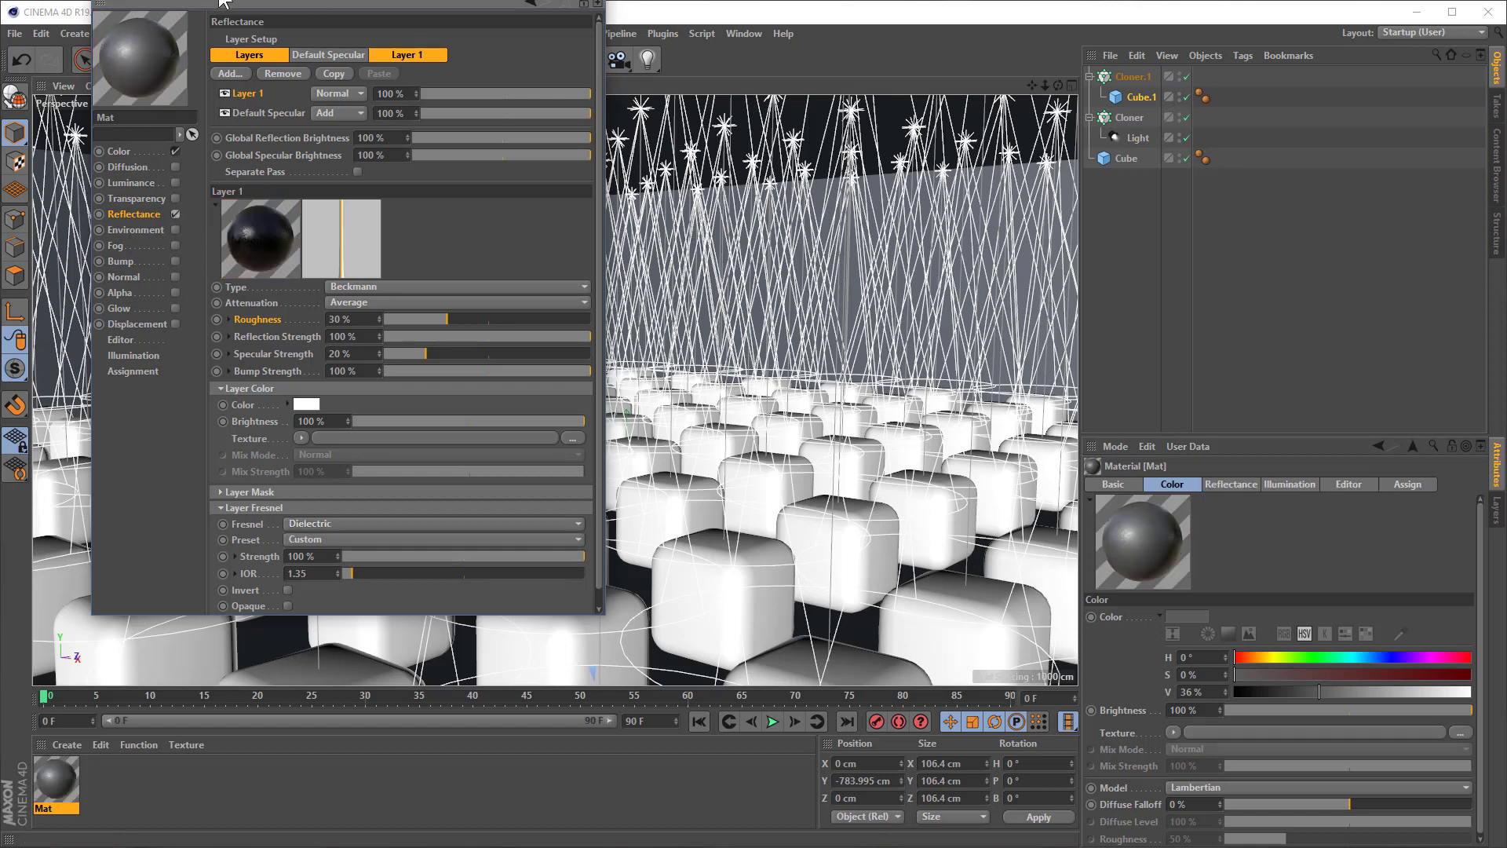
{"action": "left_click_drag", "start_coordinate": [223, 3], "coordinate": [551, 224]}
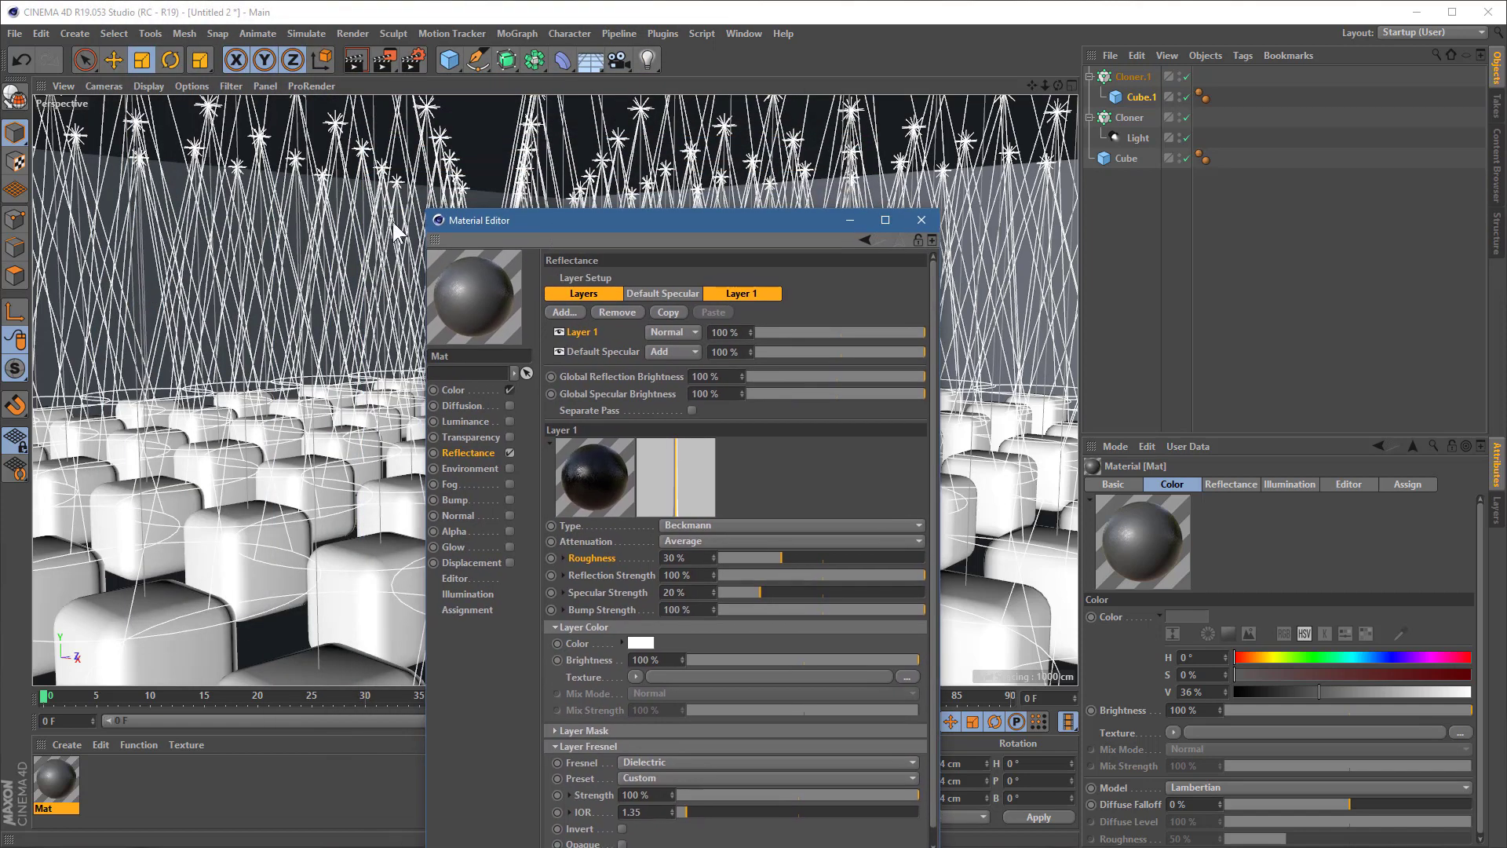
- Apply Mat to Cloner.1 and the room Cube, then hide the cloned lights in the viewport
{"action": "mouse_move", "coordinate": [500, 323]}
{"action": "left_mouse_down"}
{"action": "mouse_move", "coordinate": [624, 256]}
{"action": "mouse_move", "coordinate": [1171, 109]}
{"action": "mouse_move", "coordinate": [1143, 76]}
{"action": "mouse_move", "coordinate": [521, 258]}
{"action": "mouse_move", "coordinate": [953, 326]}
{"action": "mouse_move", "coordinate": [1133, 160]}
{"action": "left_mouse_up"}
{"action": "left_click", "coordinate": [919, 222]}
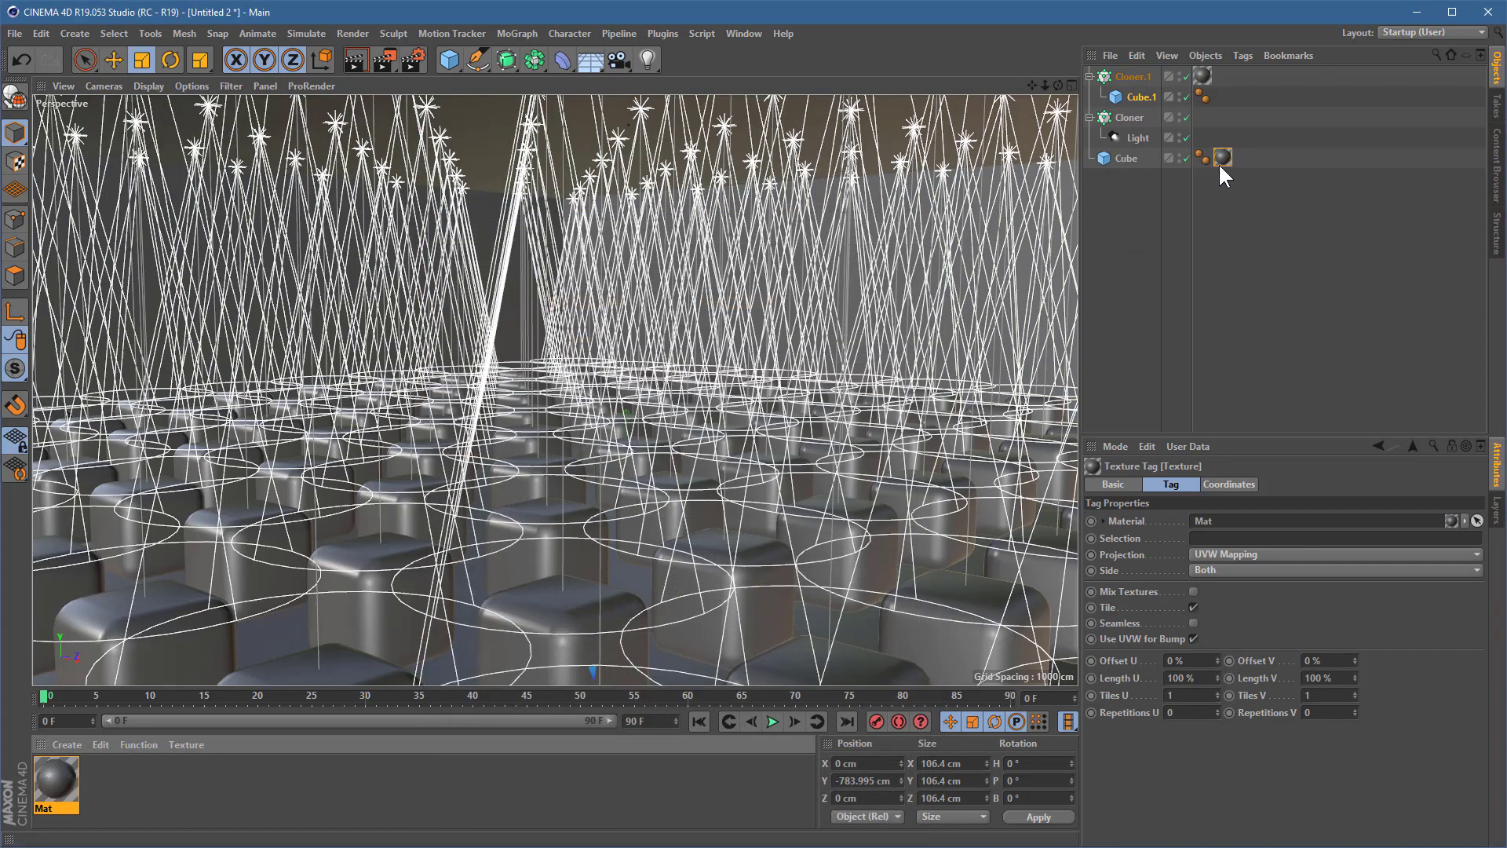
{"action": "left_click", "coordinate": [1179, 115]}
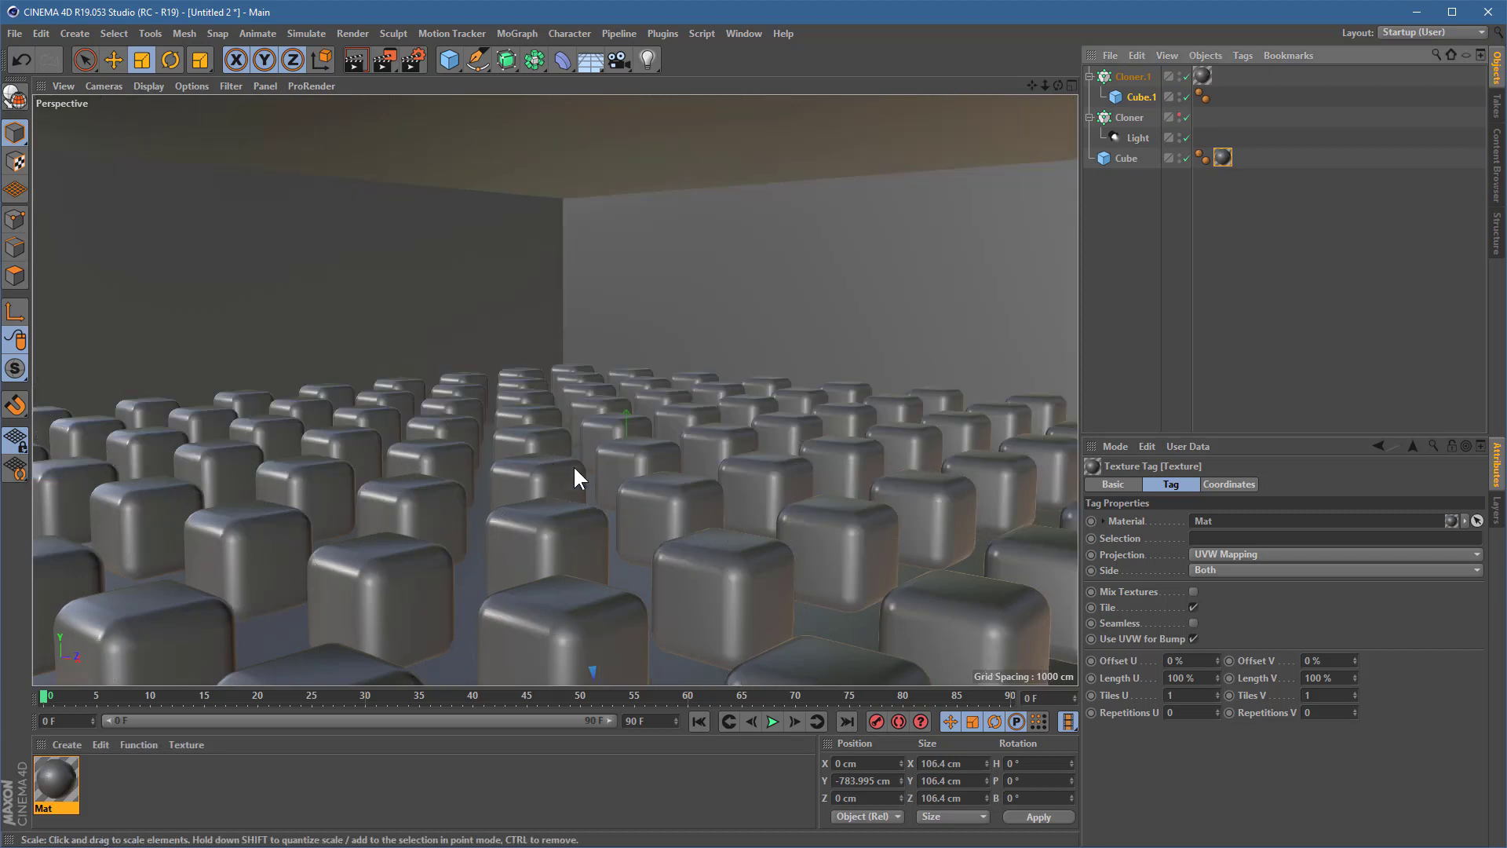
- Switch the renderer to Physical in Render Settings
{"action": "left_click", "coordinate": [413, 57]}
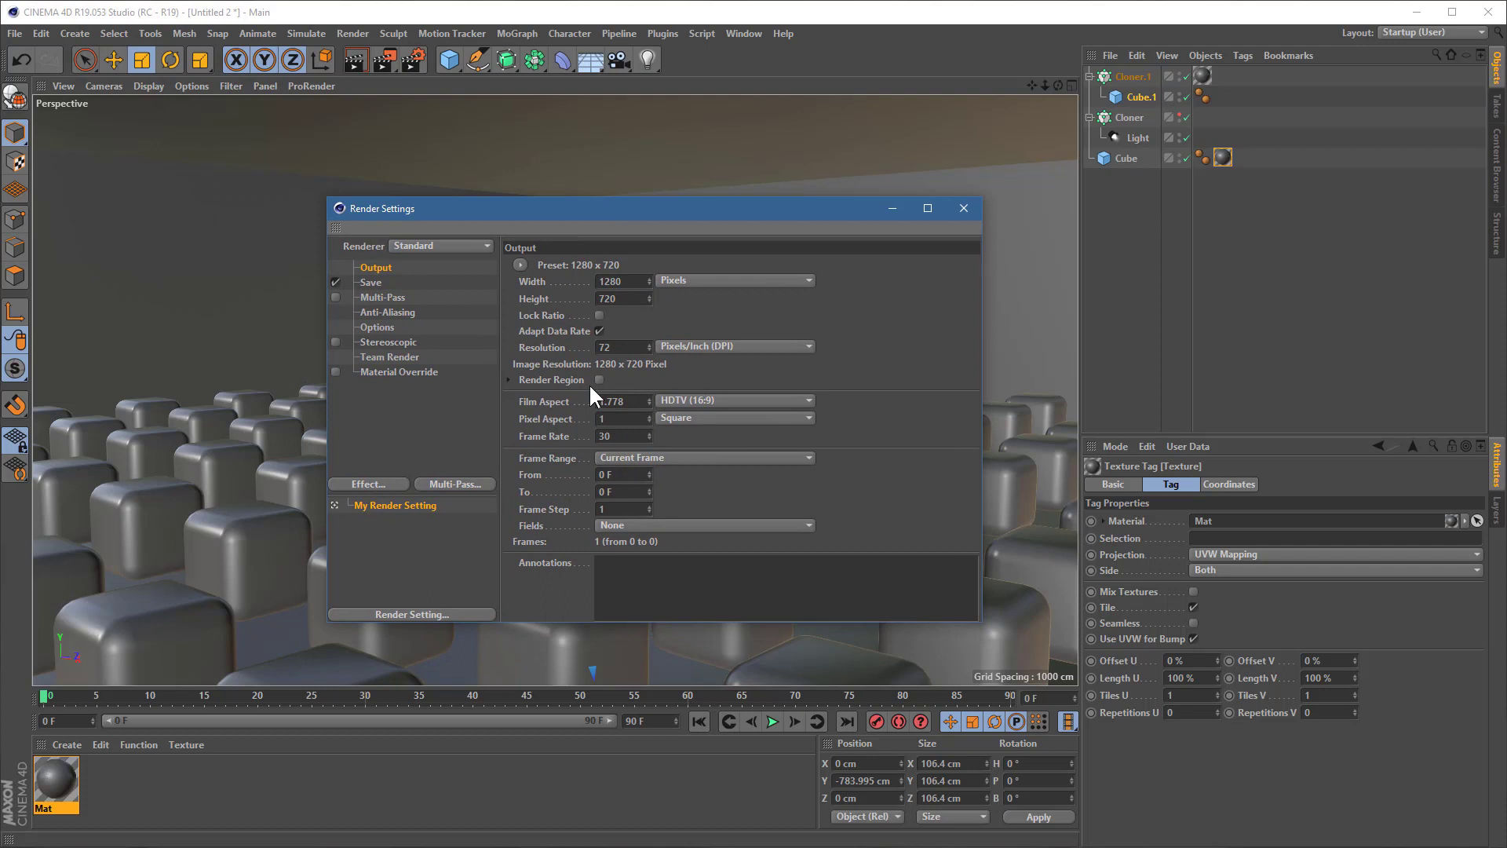
{"action": "left_click", "coordinate": [440, 241]}
{"action": "left_click", "coordinate": [435, 271]}
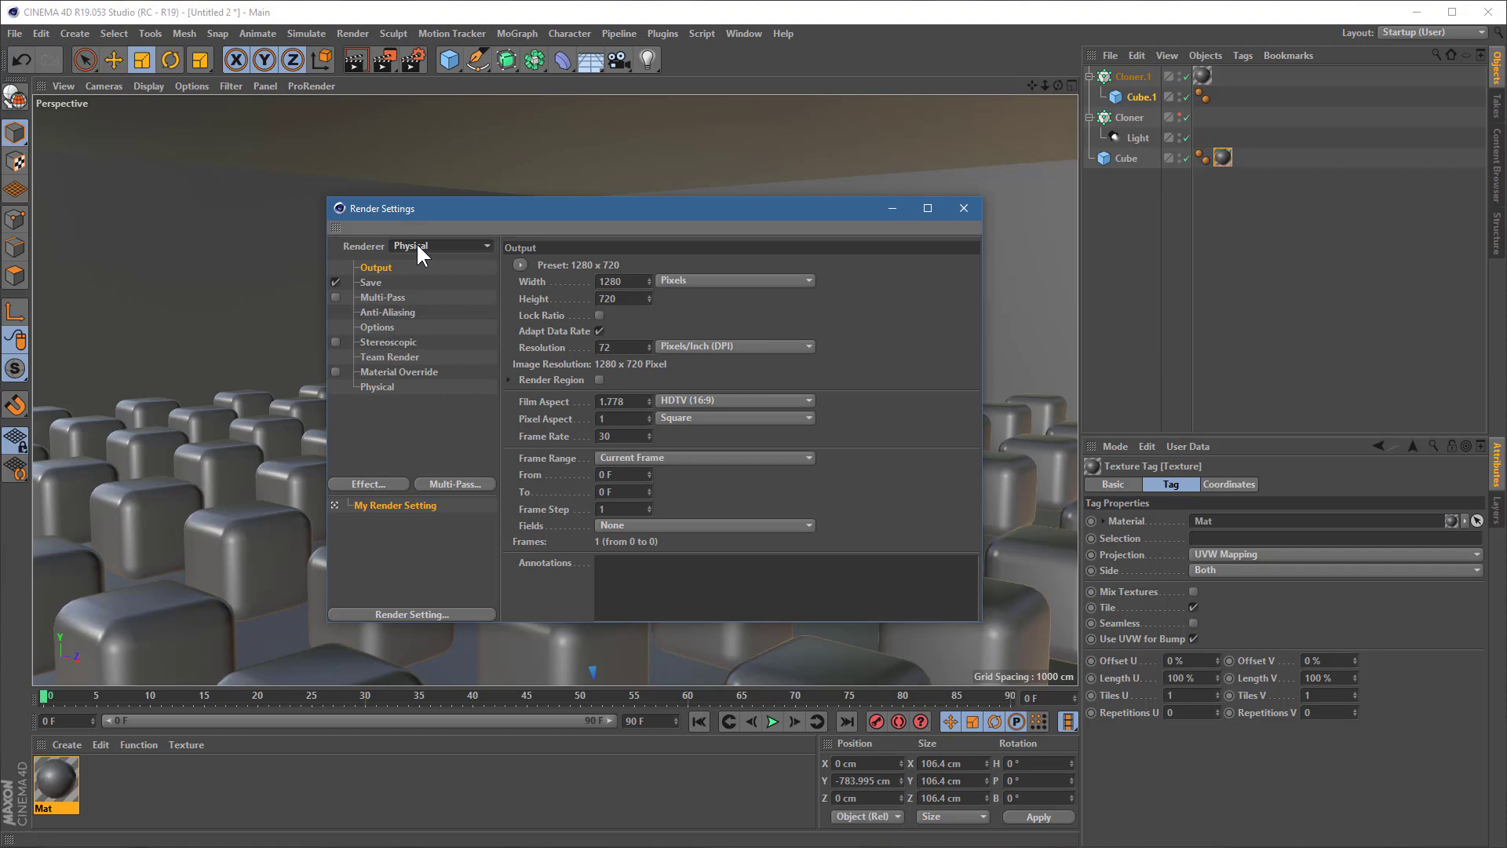
- Keep the Adaptive sampler, with Automatic sampling quality, 10% shading error threshold and blurriness subdivision max 4
{"action": "left_click", "coordinate": [403, 384]}
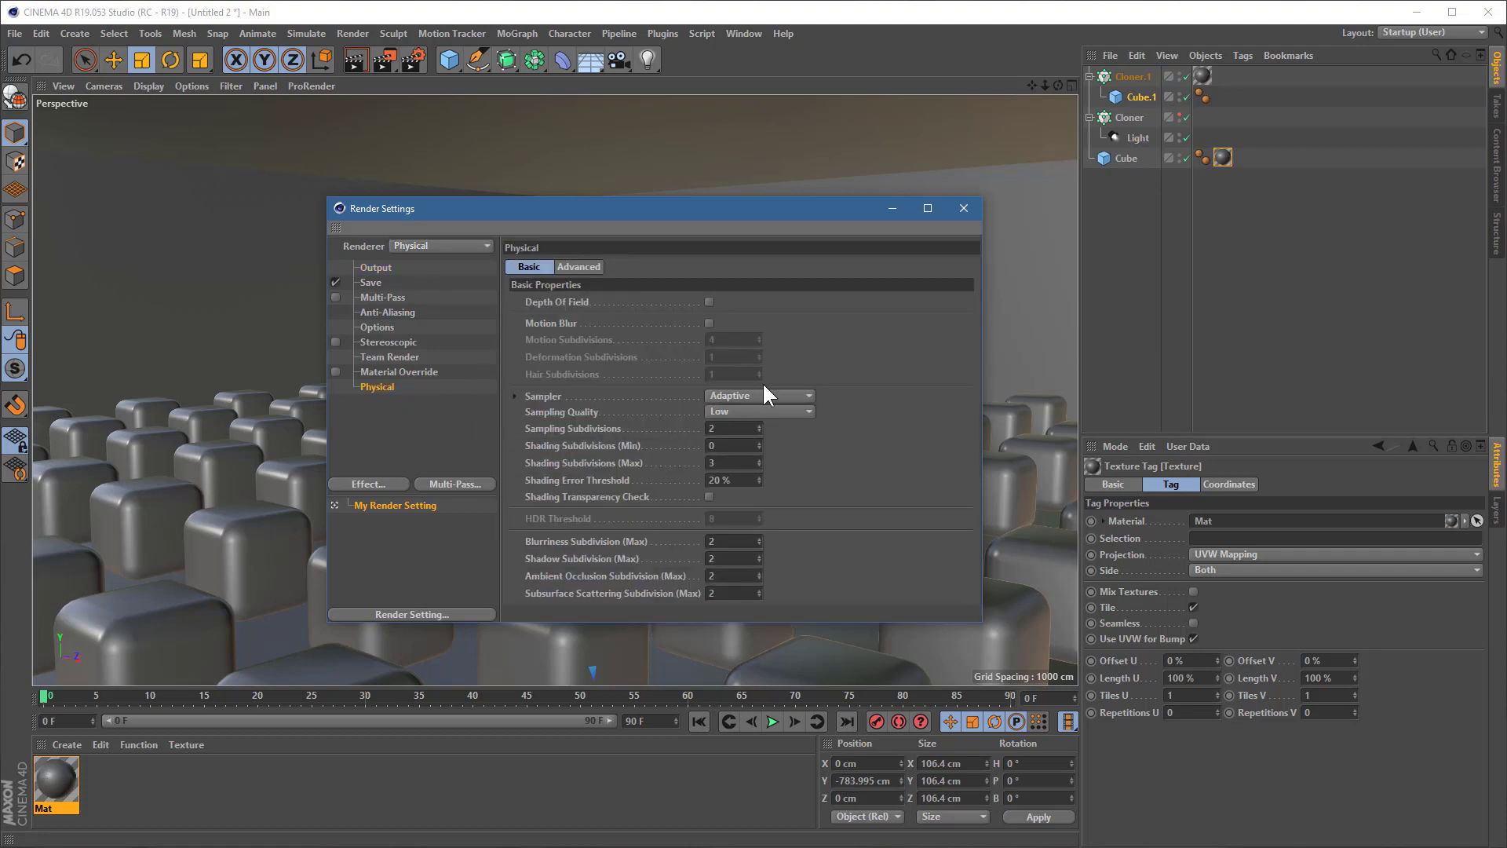
{"action": "left_click", "coordinate": [809, 395]}
{"action": "left_click", "coordinate": [736, 431]}
{"action": "left_click", "coordinate": [750, 413]}
{"action": "left_click", "coordinate": [779, 492]}
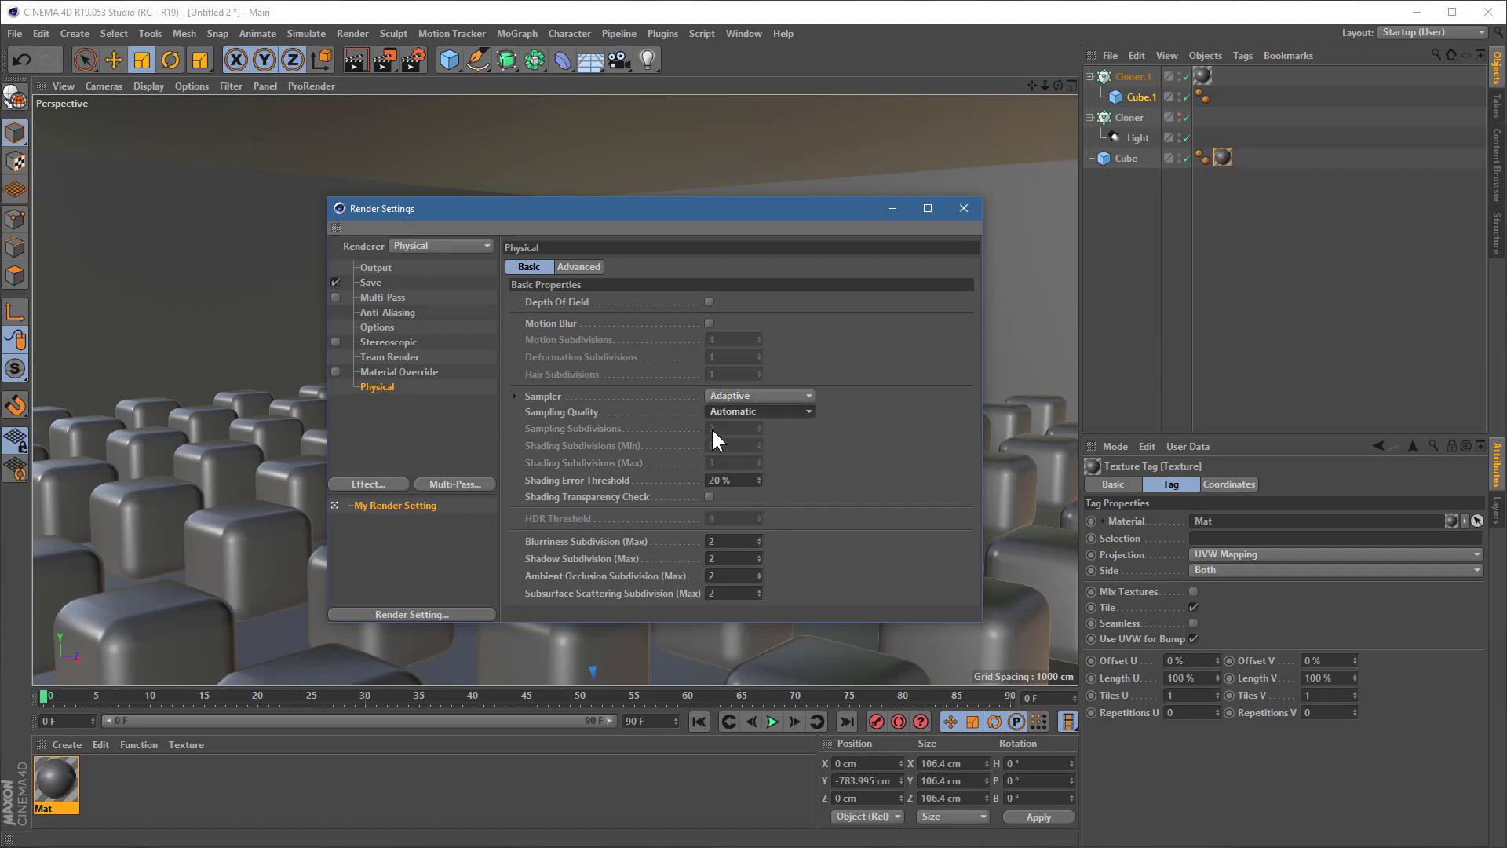
{"action": "left_click", "coordinate": [724, 480]}
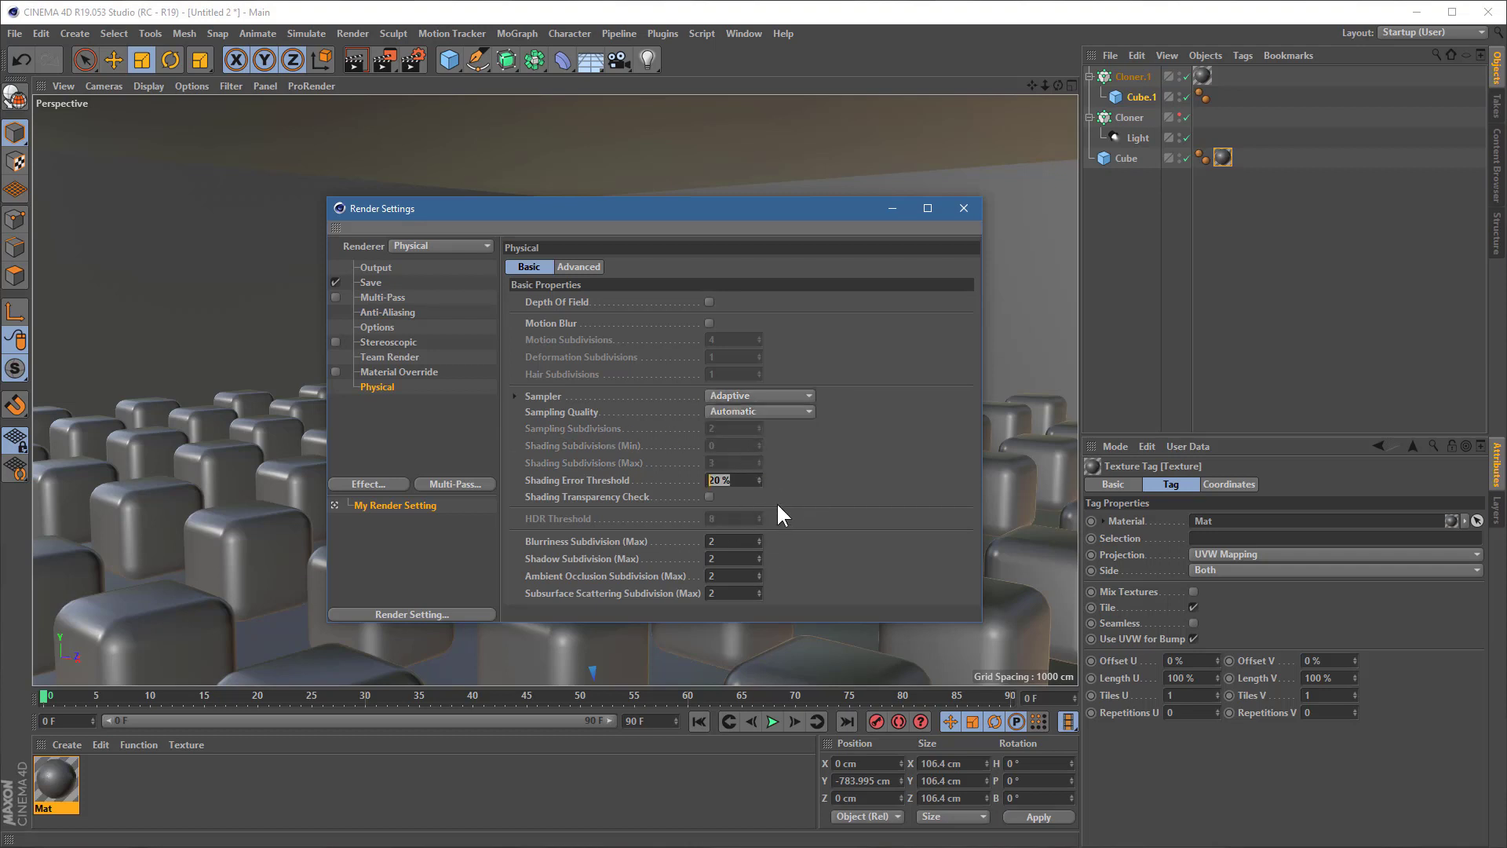
{"action": "type", "text": "10"}
{"action": "key", "text": "Return"}
{"action": "left_click", "coordinate": [725, 546]}
{"action": "type", "text": "4"}
- Add a new light, raise it in the room, and place it below the Cloner hierarchy
{"action": "left_click", "coordinate": [964, 209]}
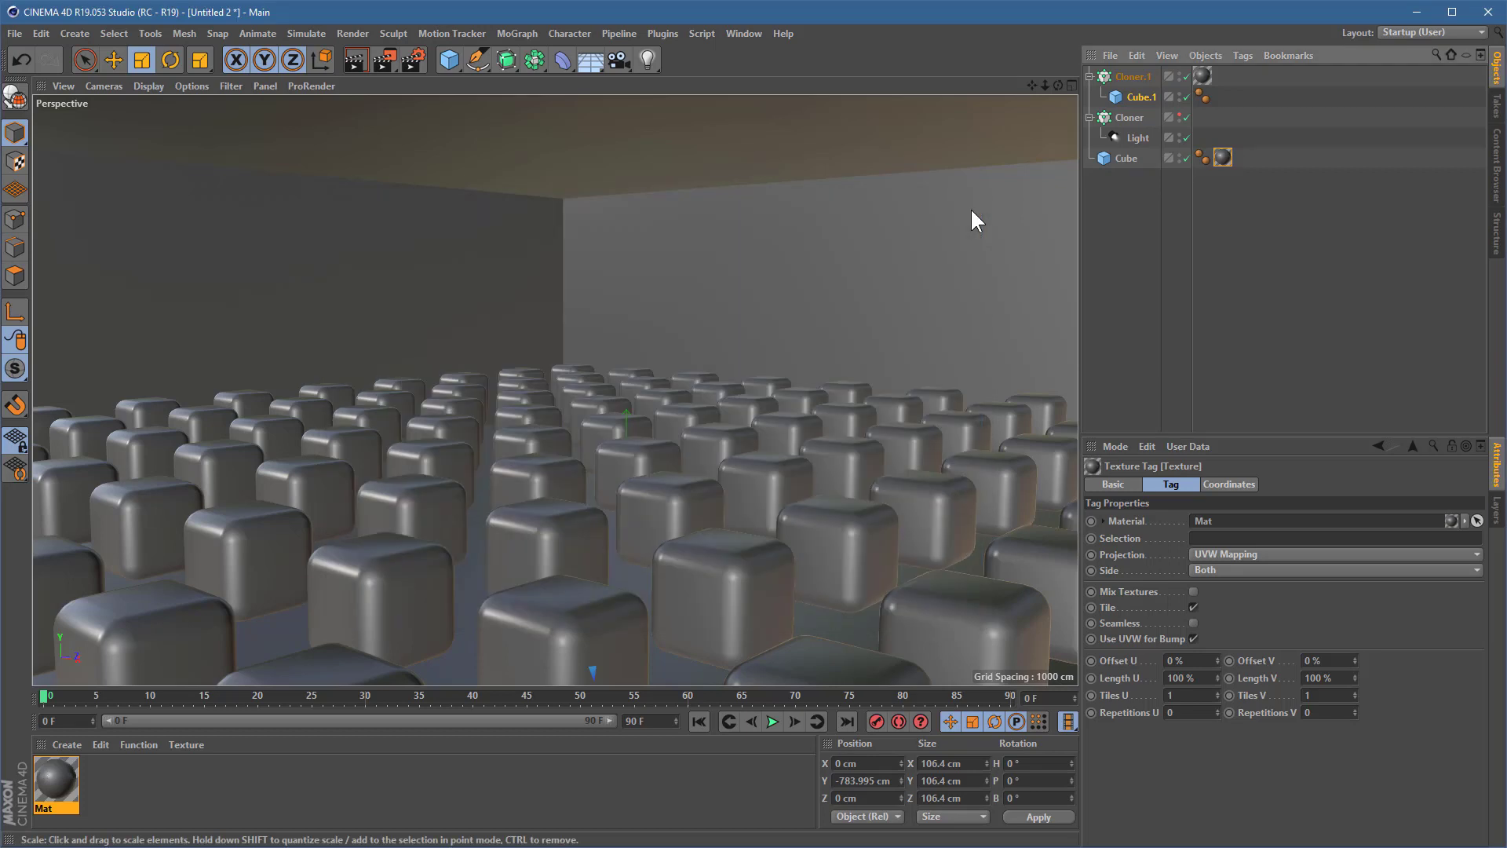
{"action": "left_click", "coordinate": [647, 54]}
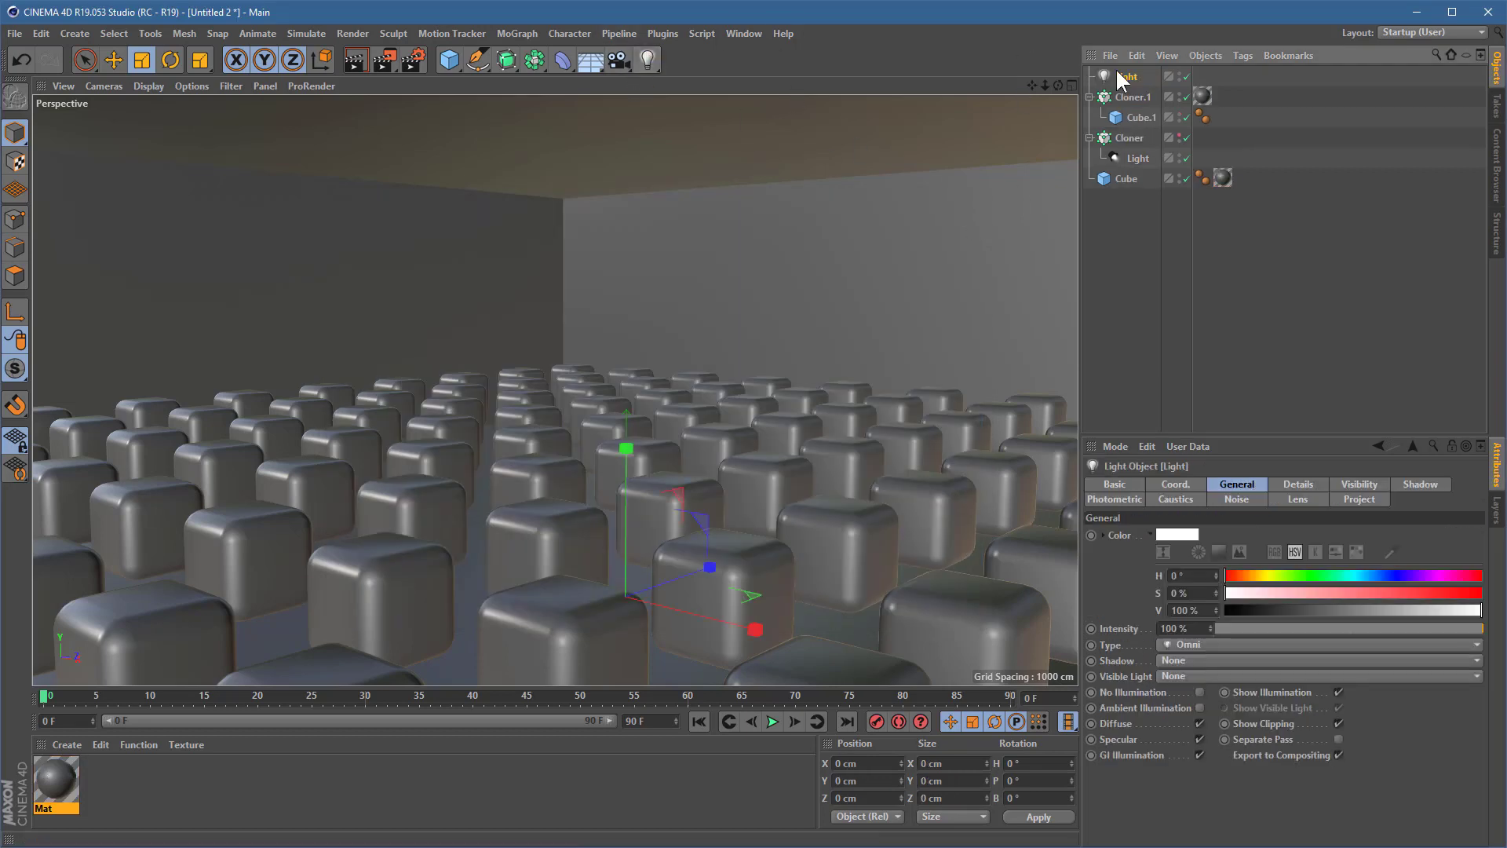
{"action": "left_click", "coordinate": [114, 61]}
{"action": "left_click_drag", "start_coordinate": [452, 396], "coordinate": [424, 165]}
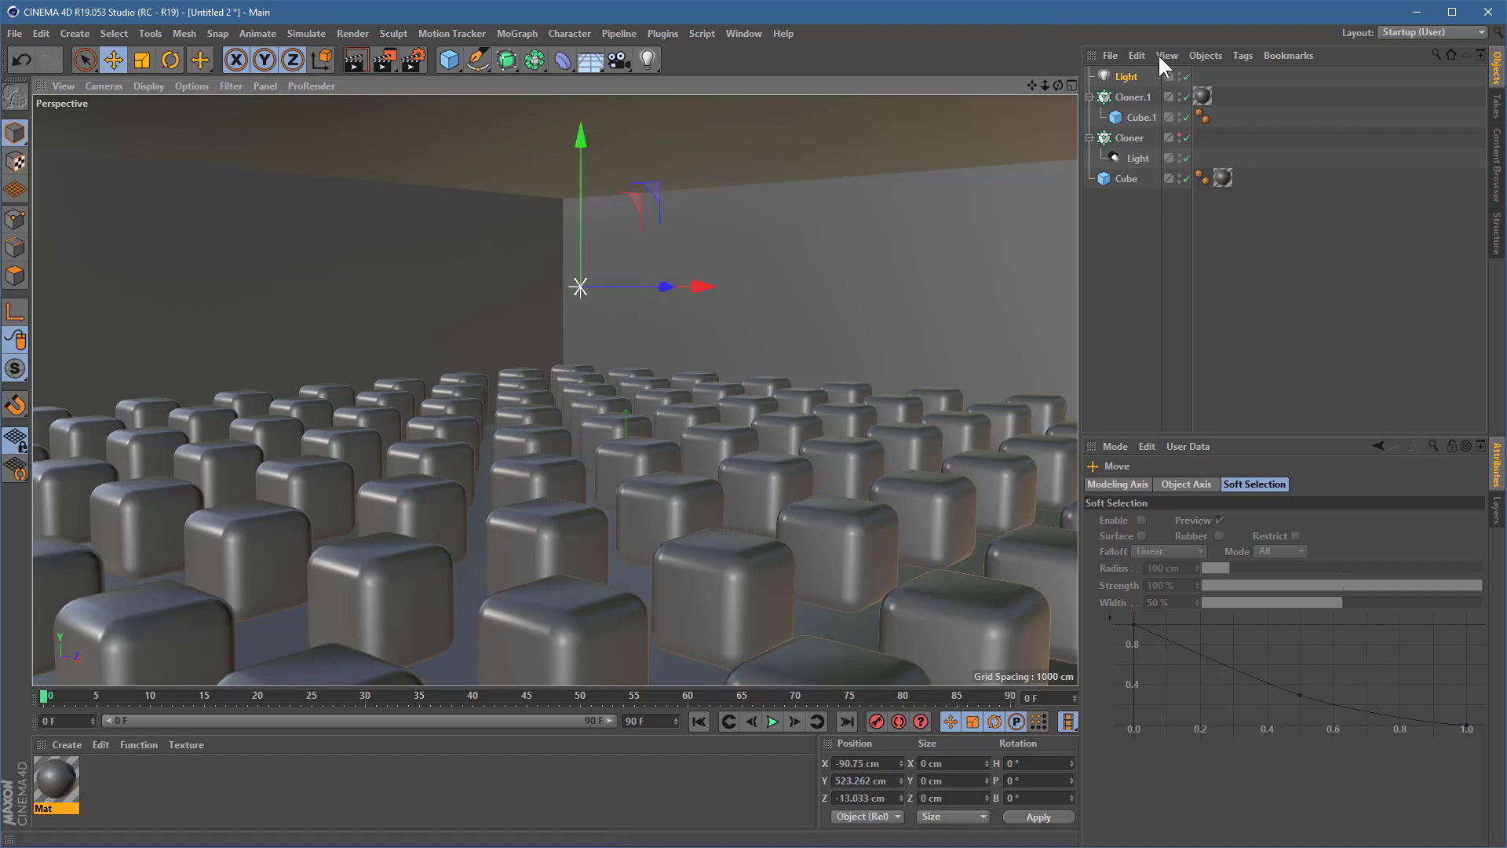
{"action": "left_click", "coordinate": [1133, 79]}
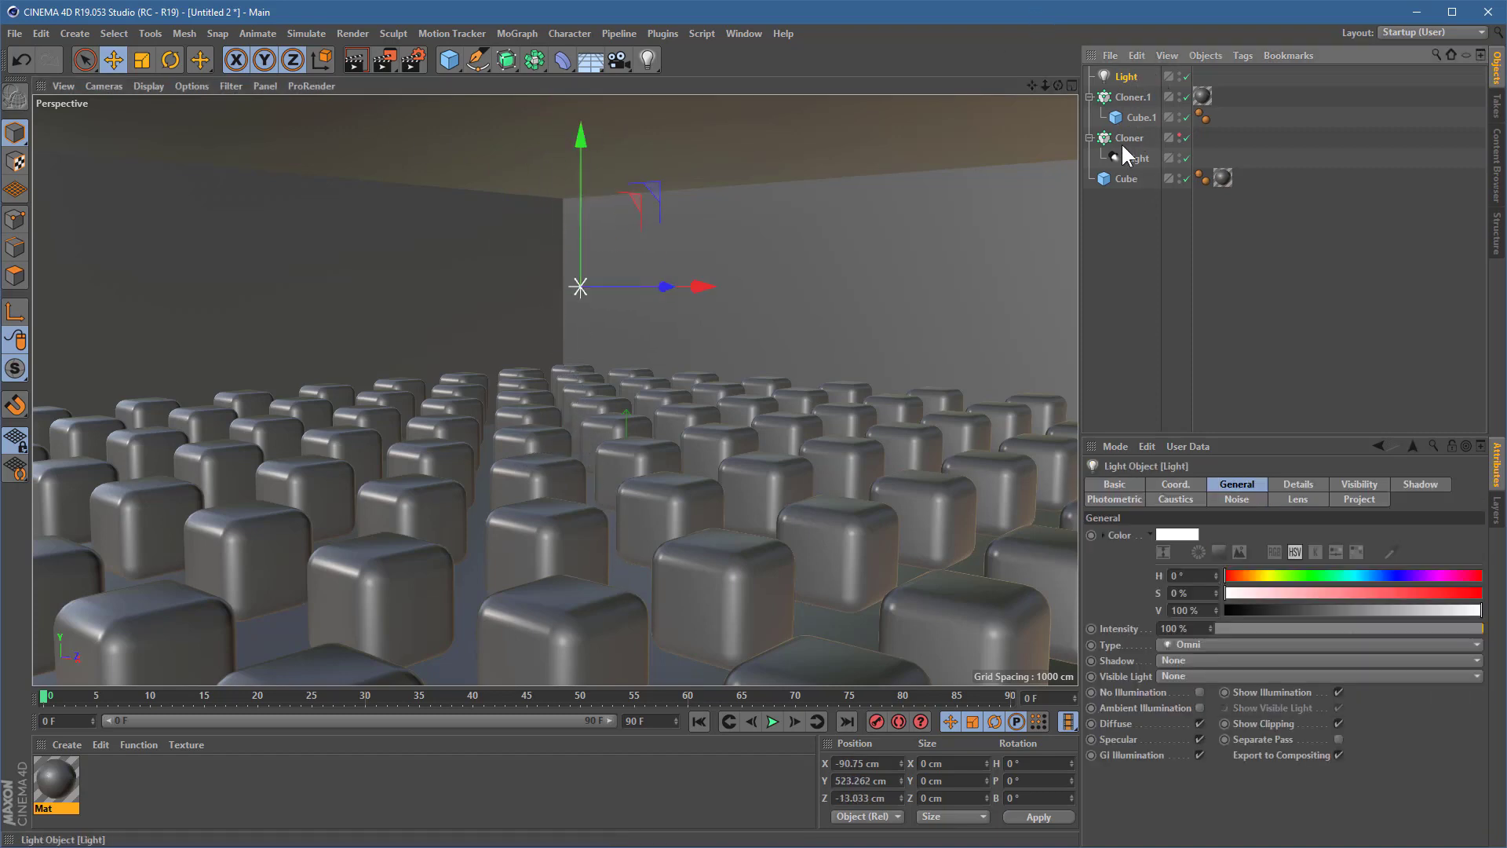
{"action": "left_click_drag", "start_coordinate": [1121, 143], "coordinate": [1123, 223]}
{"action": "left_click_drag", "start_coordinate": [1119, 76], "coordinate": [1135, 256]}
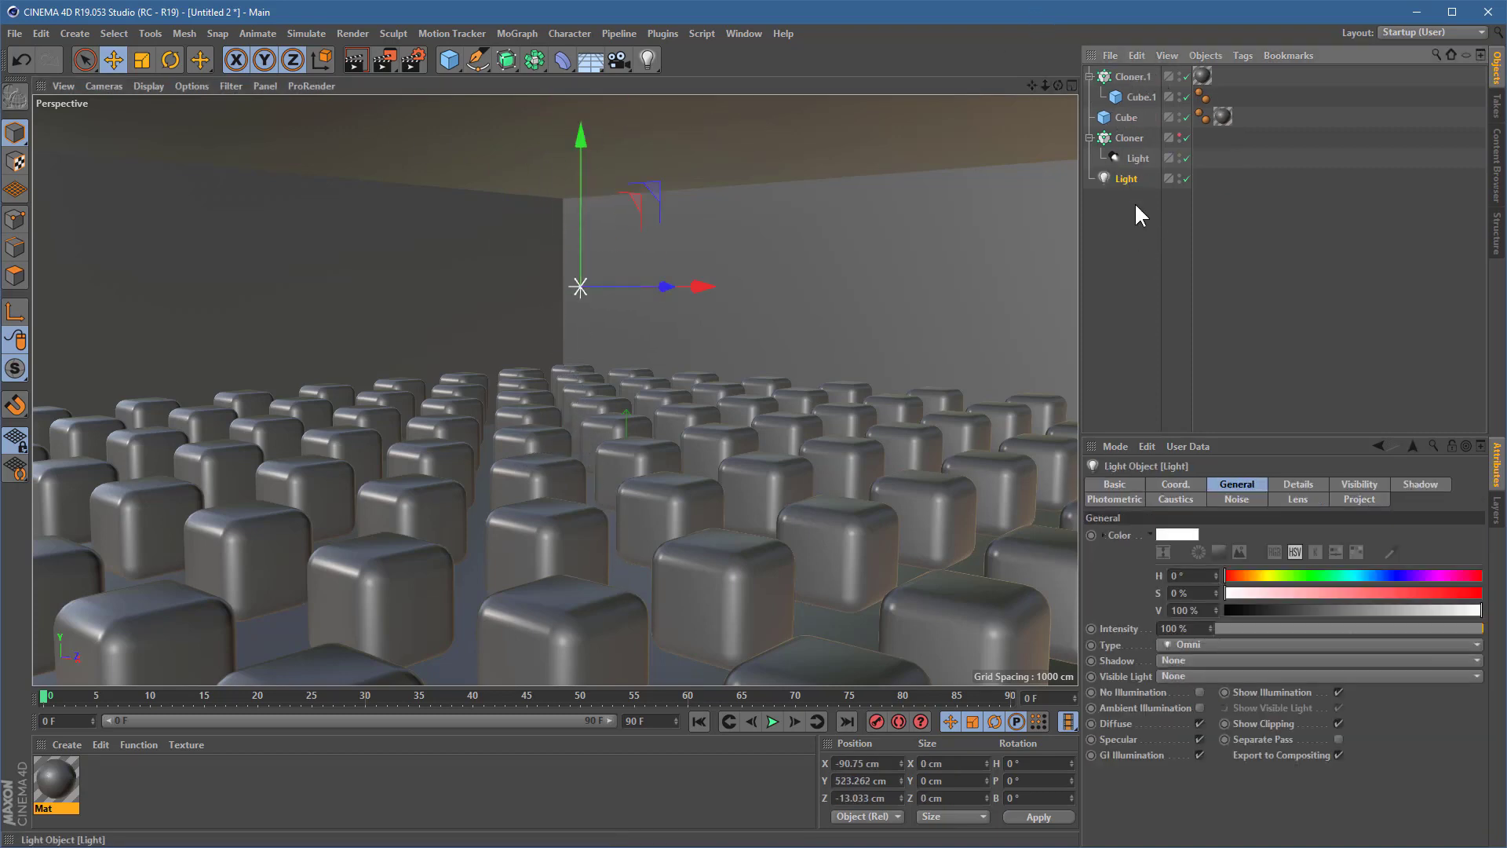
- Give both lights Raytraced (Hard) shadows
{"action": "left_click", "coordinate": [1121, 157], "text": "ctrl"}
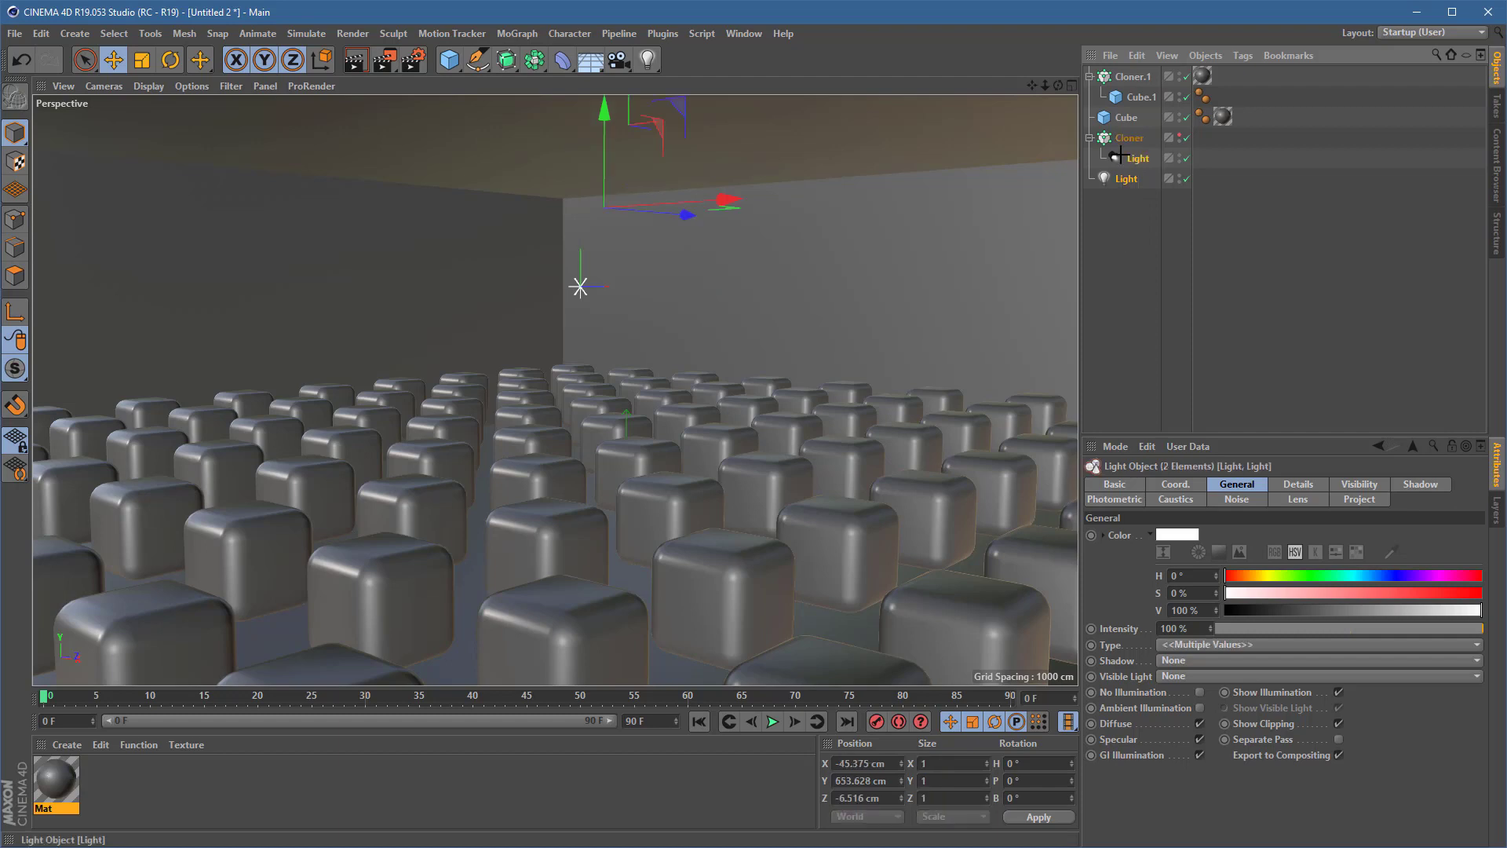
{"action": "left_click", "coordinate": [1199, 658]}
{"action": "left_click", "coordinate": [1260, 711]}
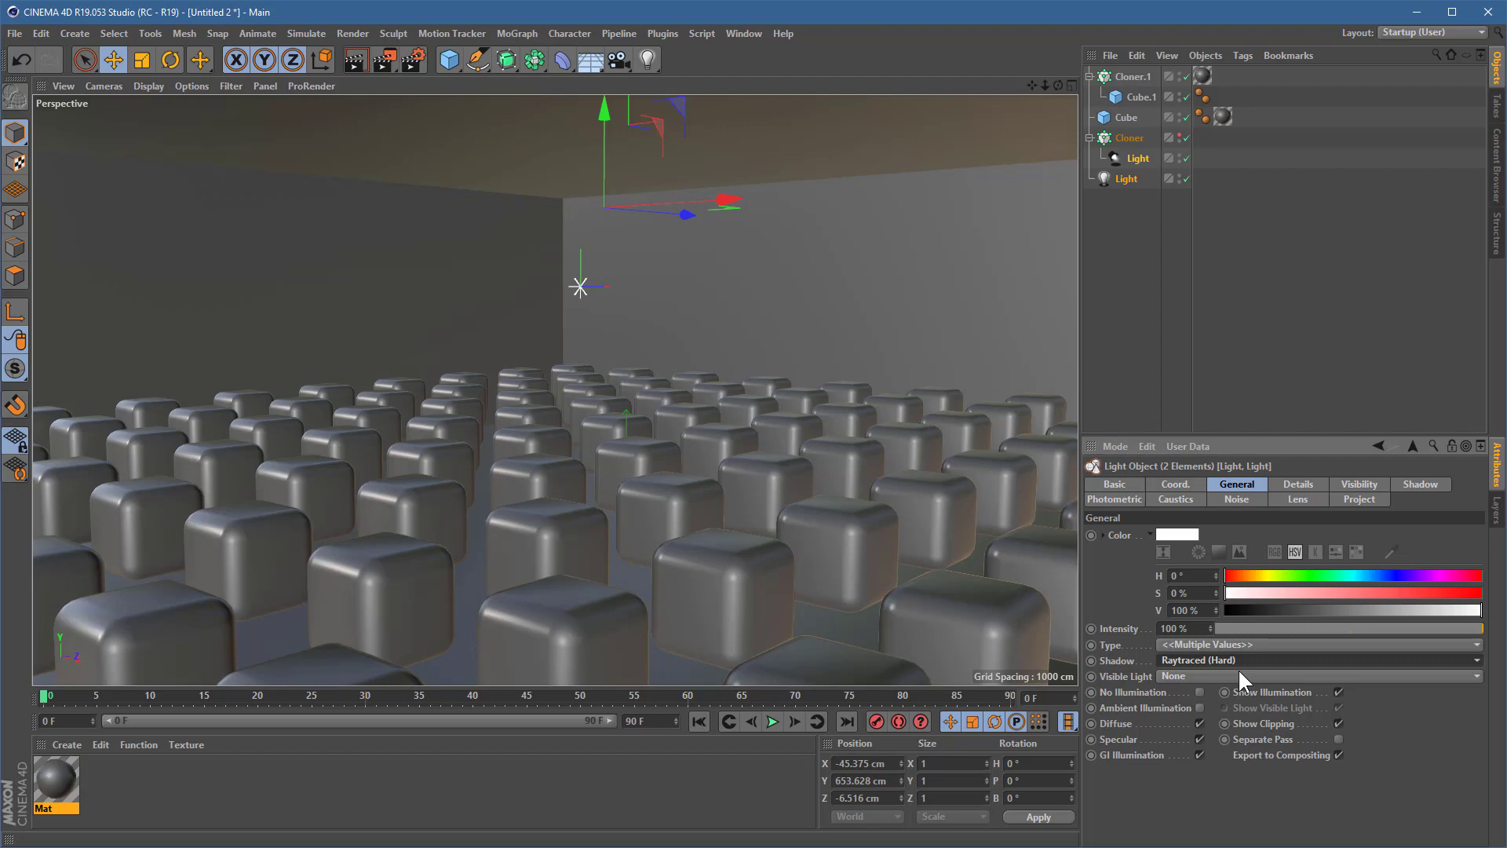
- Give the top-level Light Inverse Square falloff with a 767.5 cm radius, using Gouraud shading
{"action": "left_click", "coordinate": [1126, 179]}
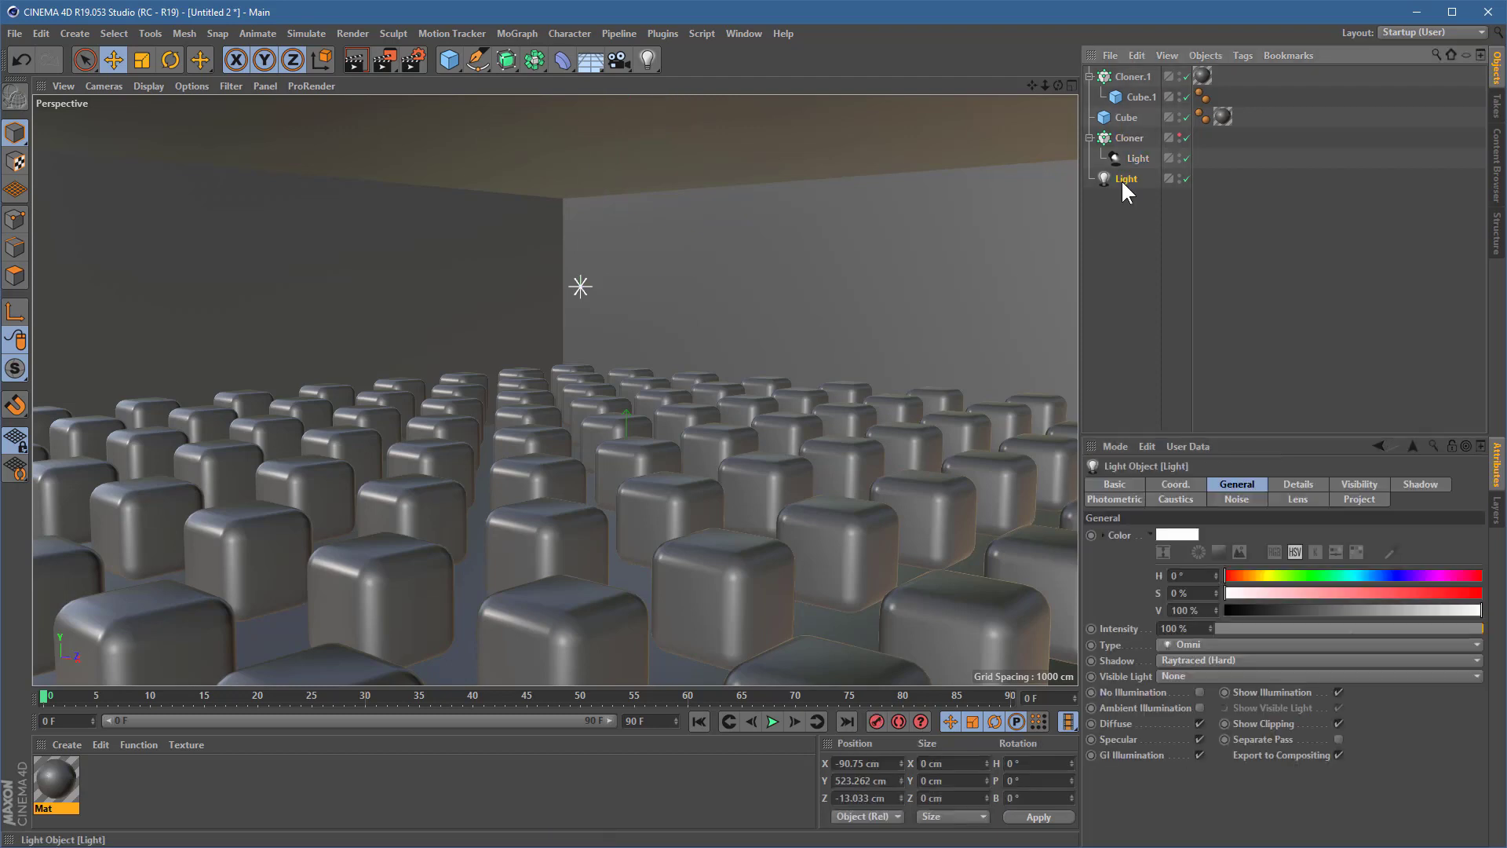
{"action": "left_click", "coordinate": [150, 86]}
{"action": "left_click", "coordinate": [169, 111]}
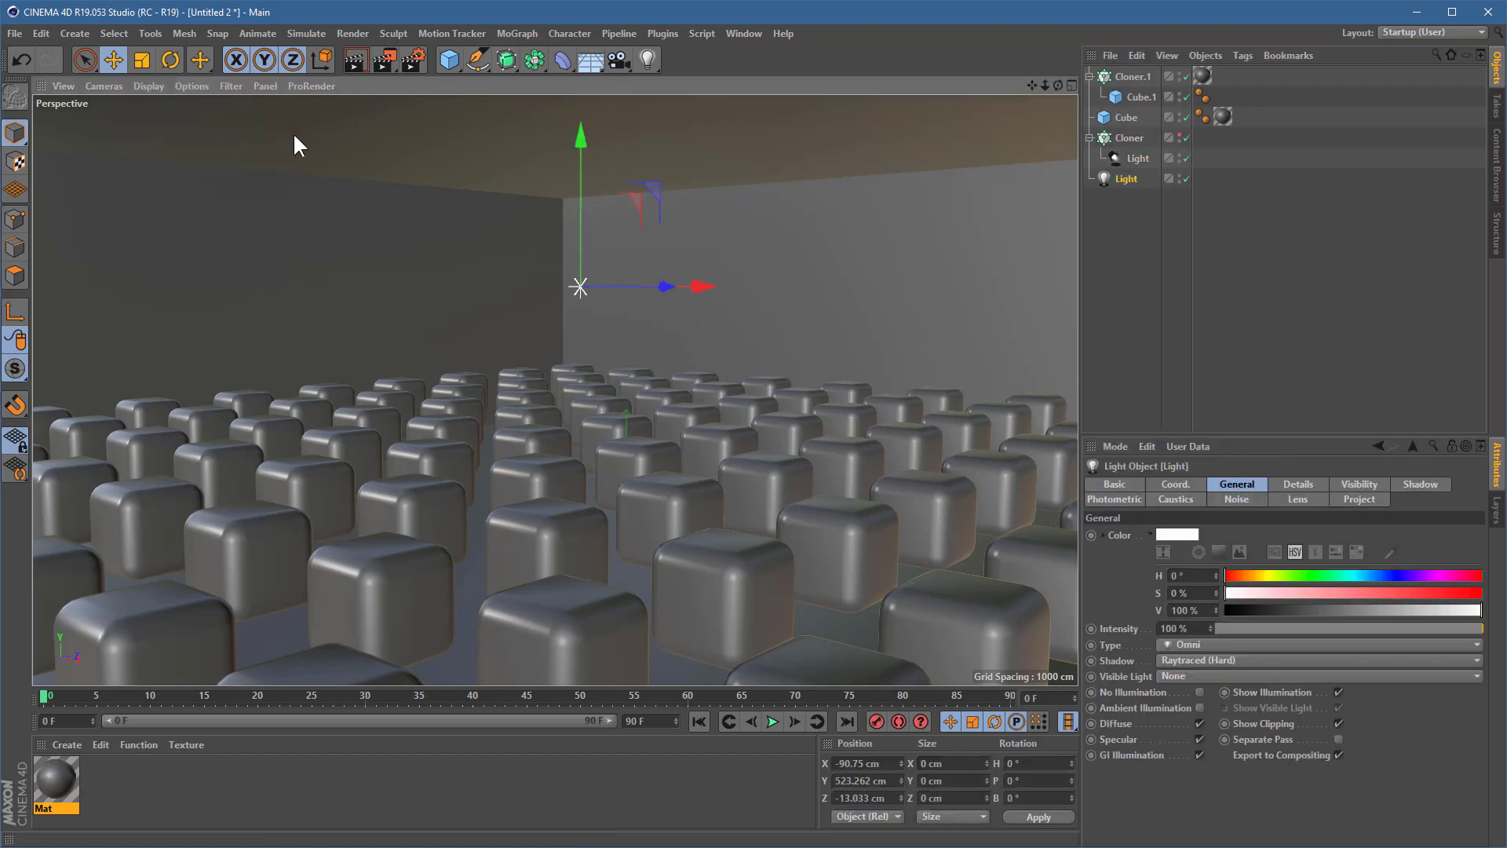
{"action": "left_click", "coordinate": [1299, 484]}
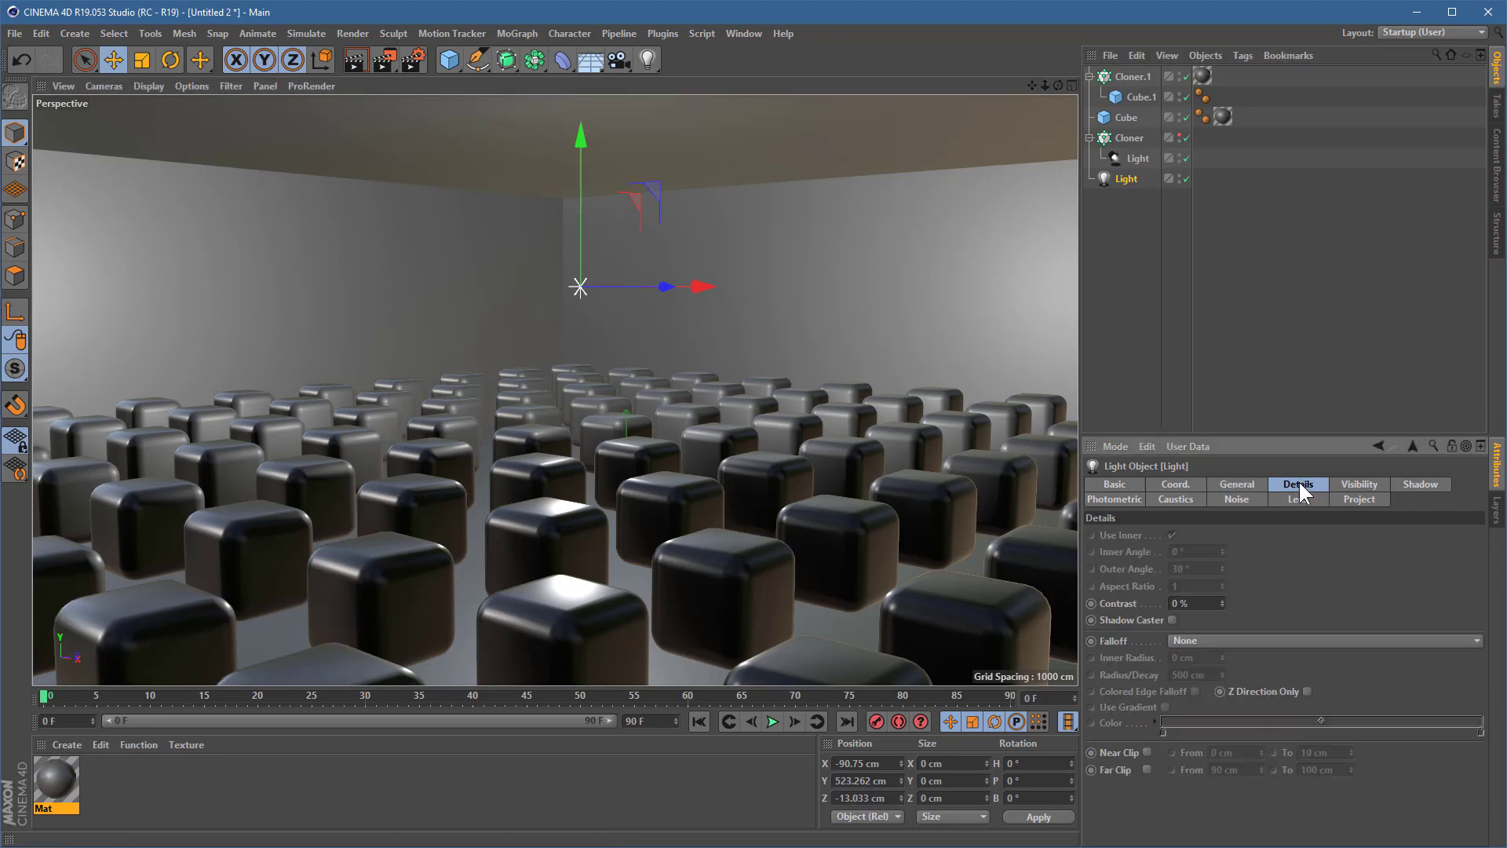
{"action": "left_click", "coordinate": [1204, 640]}
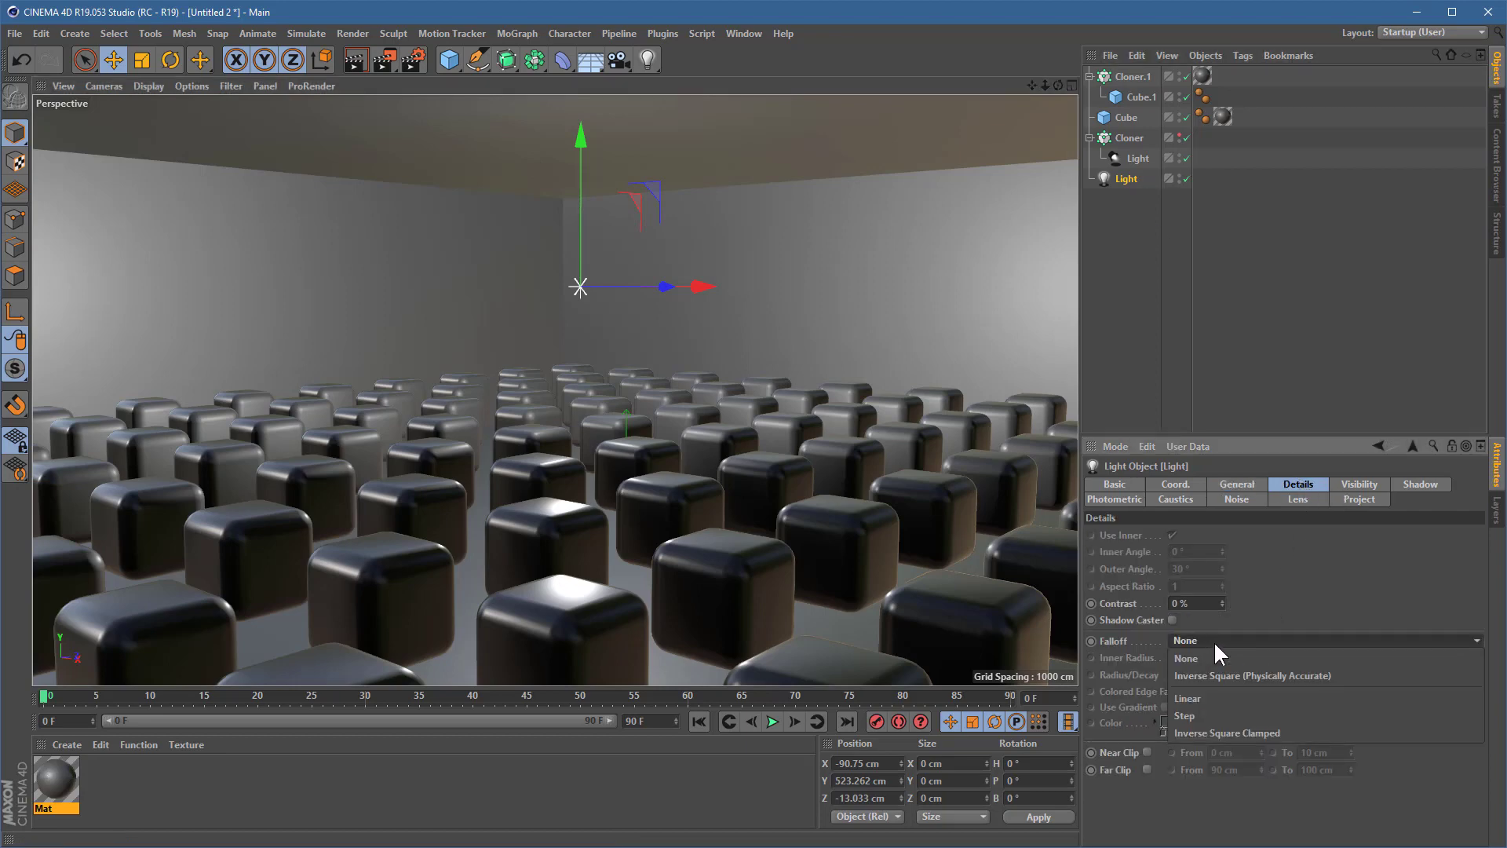
{"action": "left_click", "coordinate": [1256, 677]}
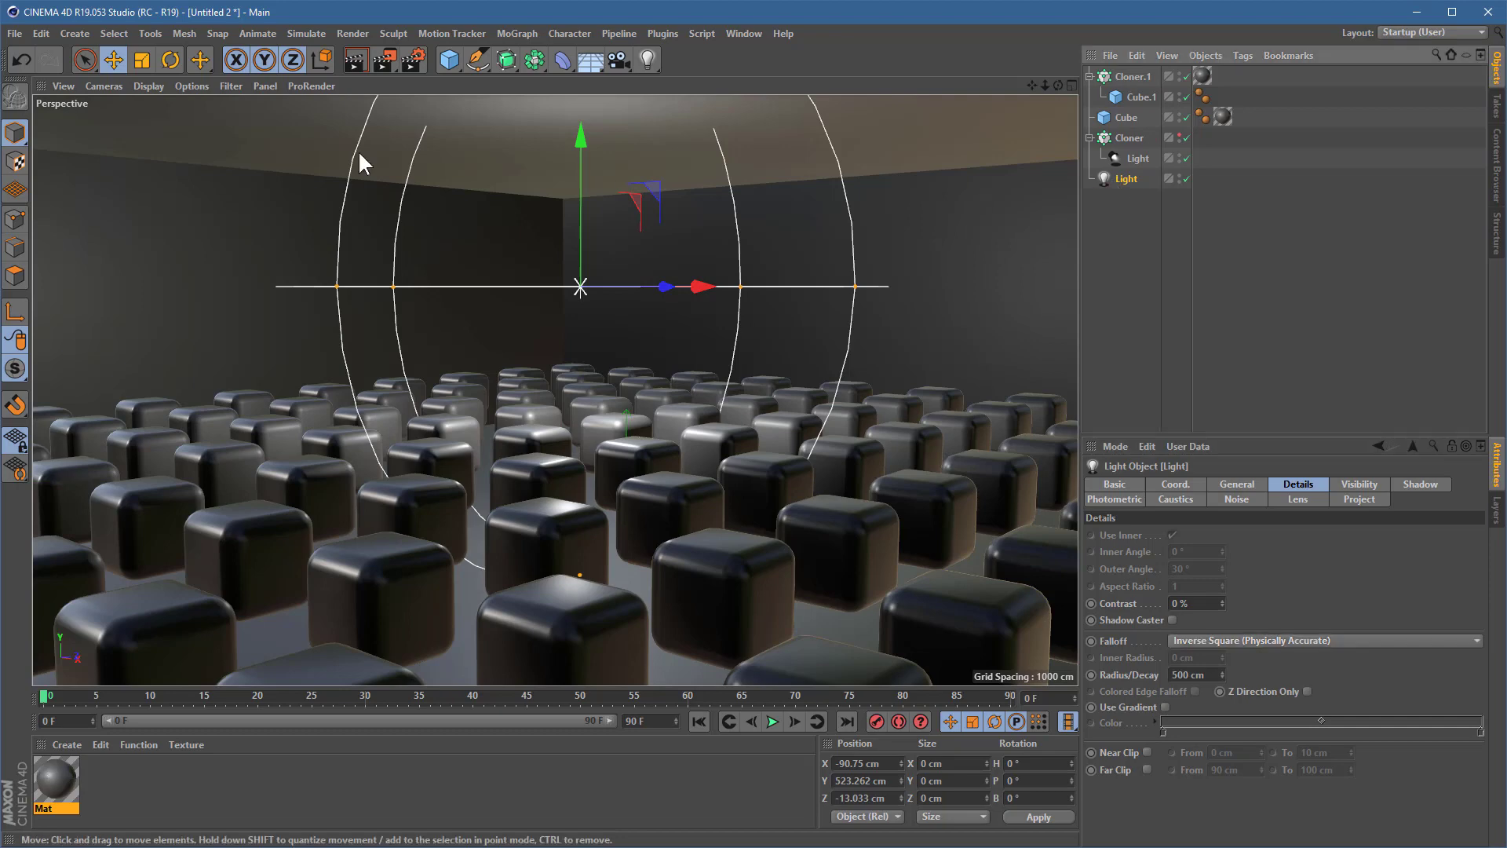
{"action": "left_click", "coordinate": [142, 60]}
{"action": "left_click_drag", "start_coordinate": [440, 235], "coordinate": [727, 397]}
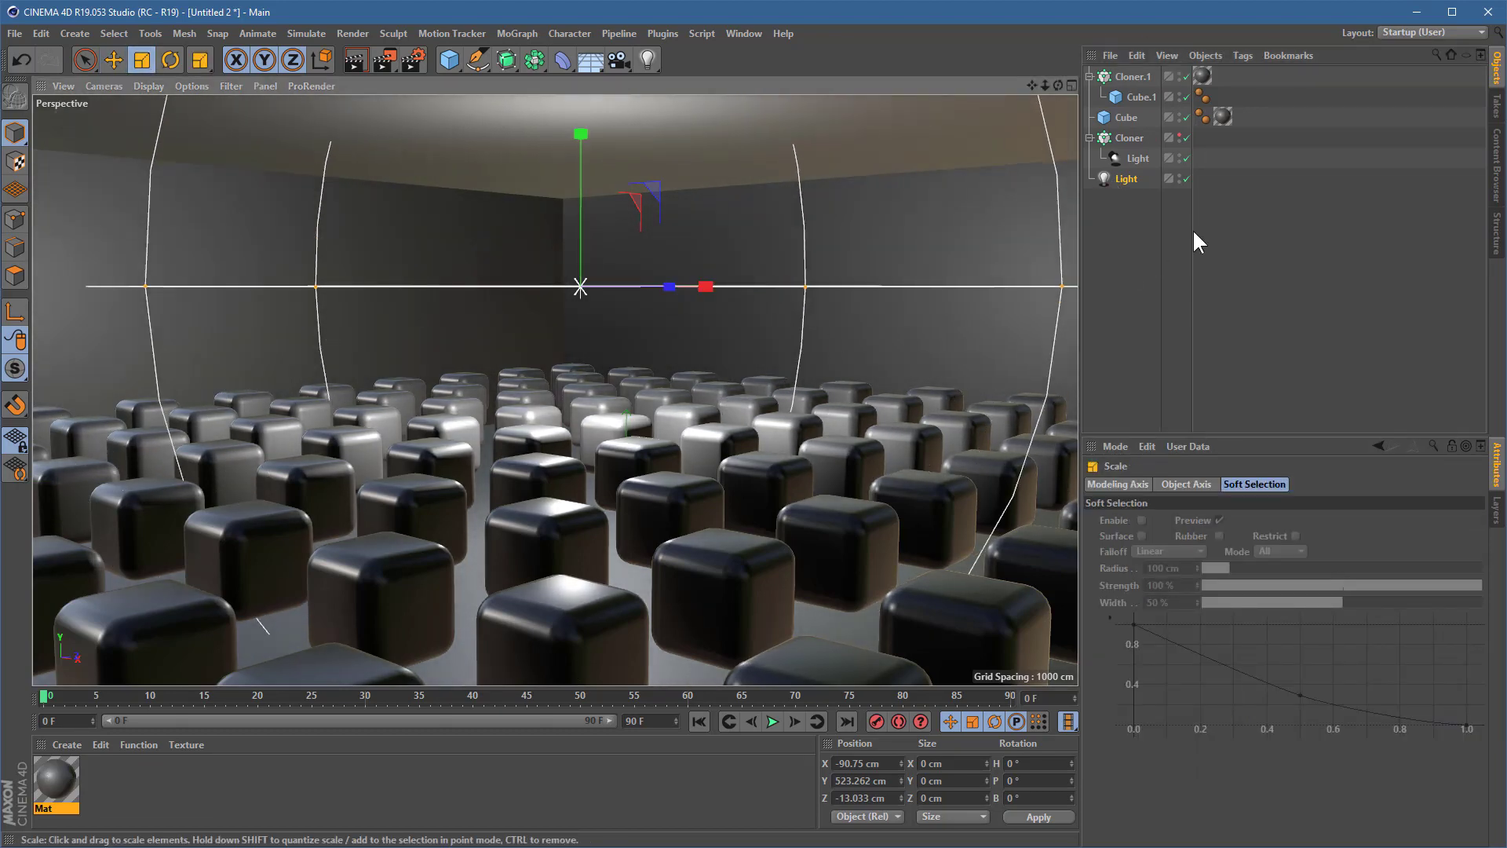
- Review the Cloner.1 and Cube objects, then reselect the top-level Light
{"action": "left_click", "coordinate": [1135, 76]}
{"action": "left_click", "coordinate": [1120, 116]}
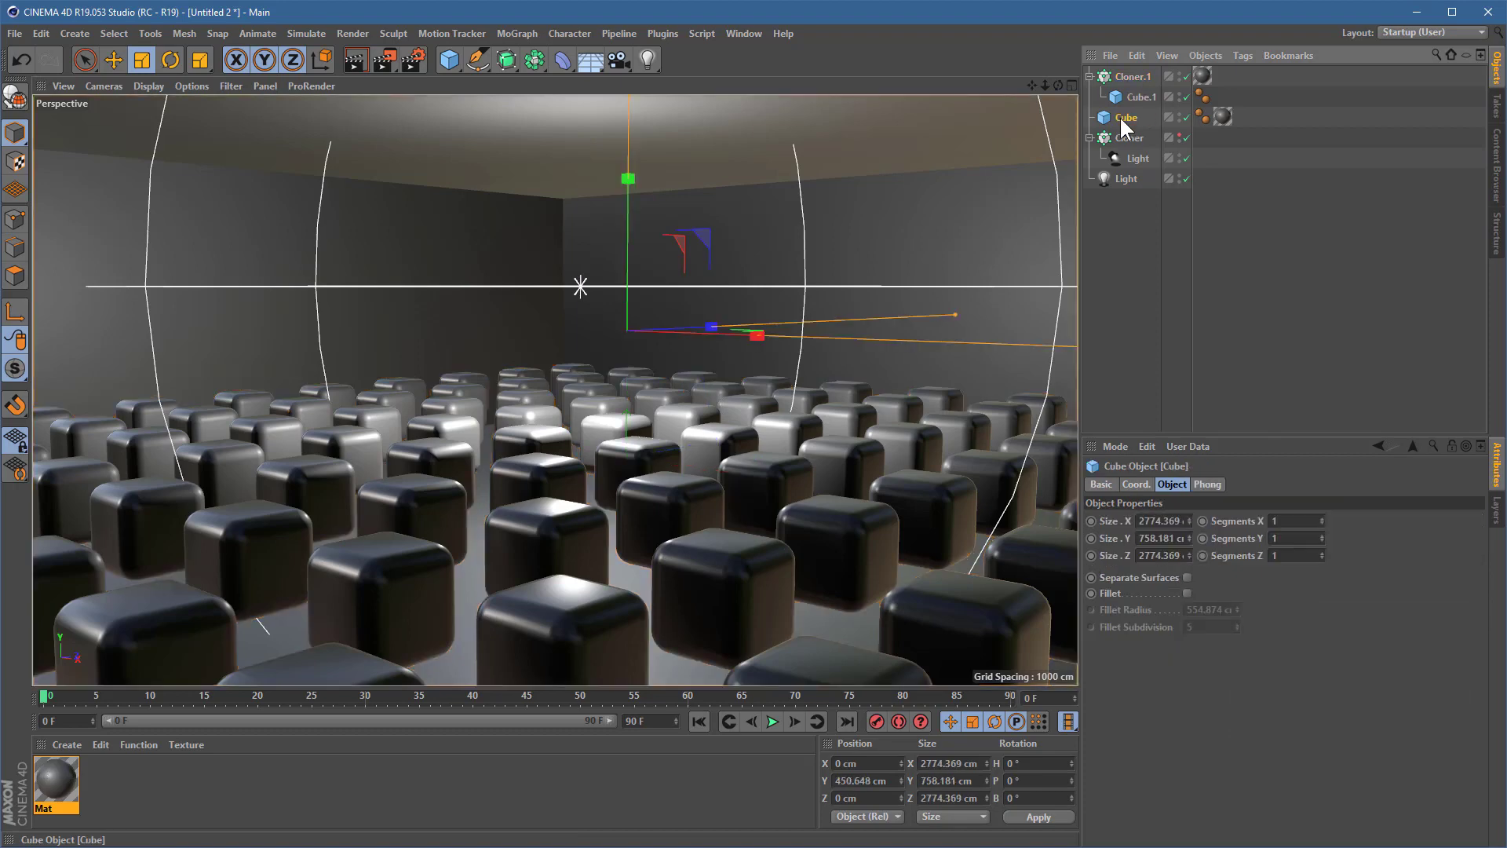
{"action": "left_click", "coordinate": [1135, 138]}
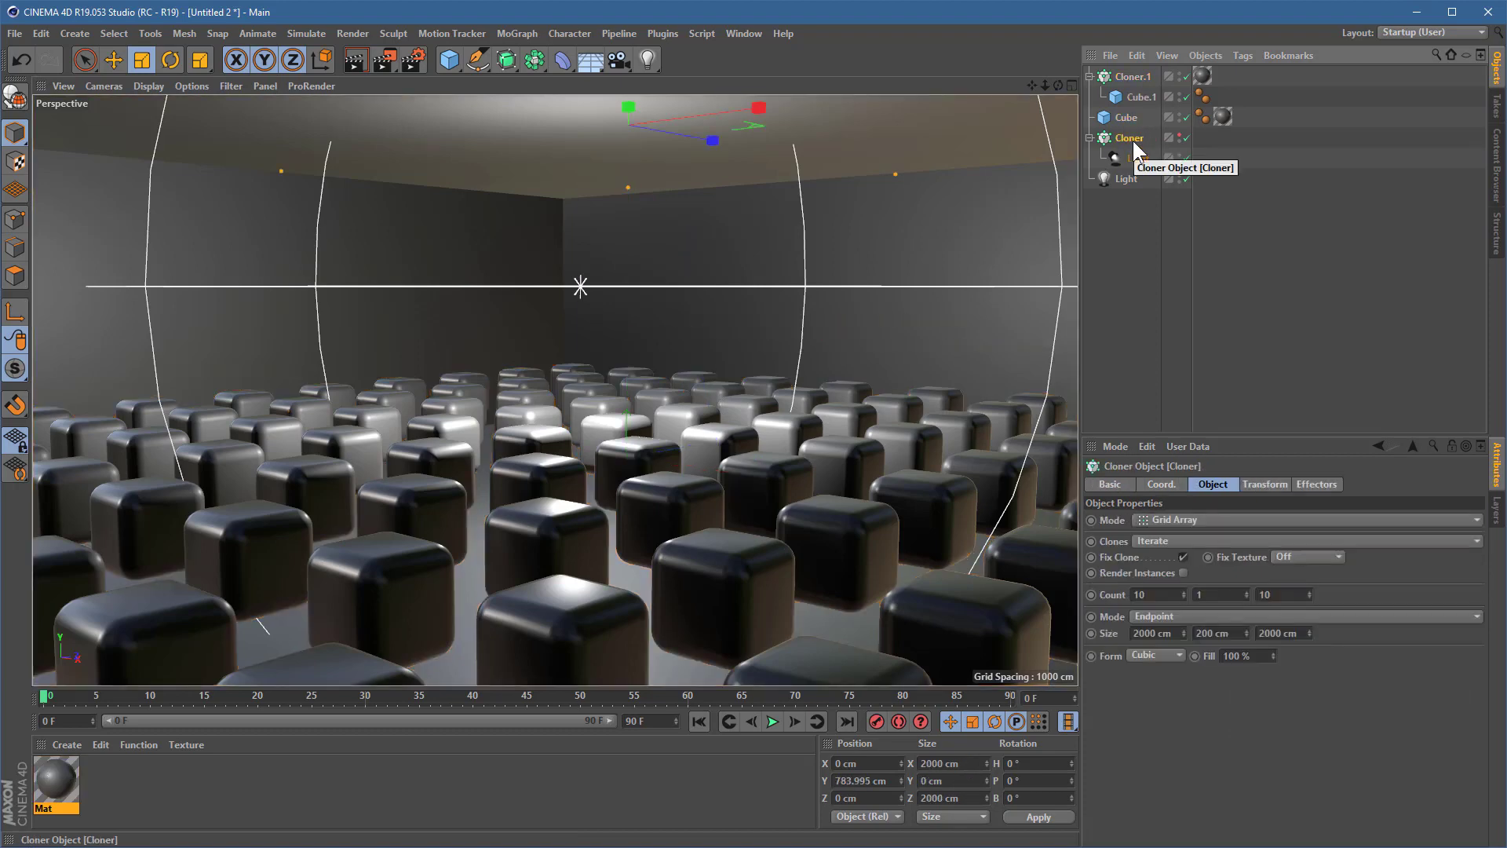
{"action": "left_click", "coordinate": [1115, 181]}
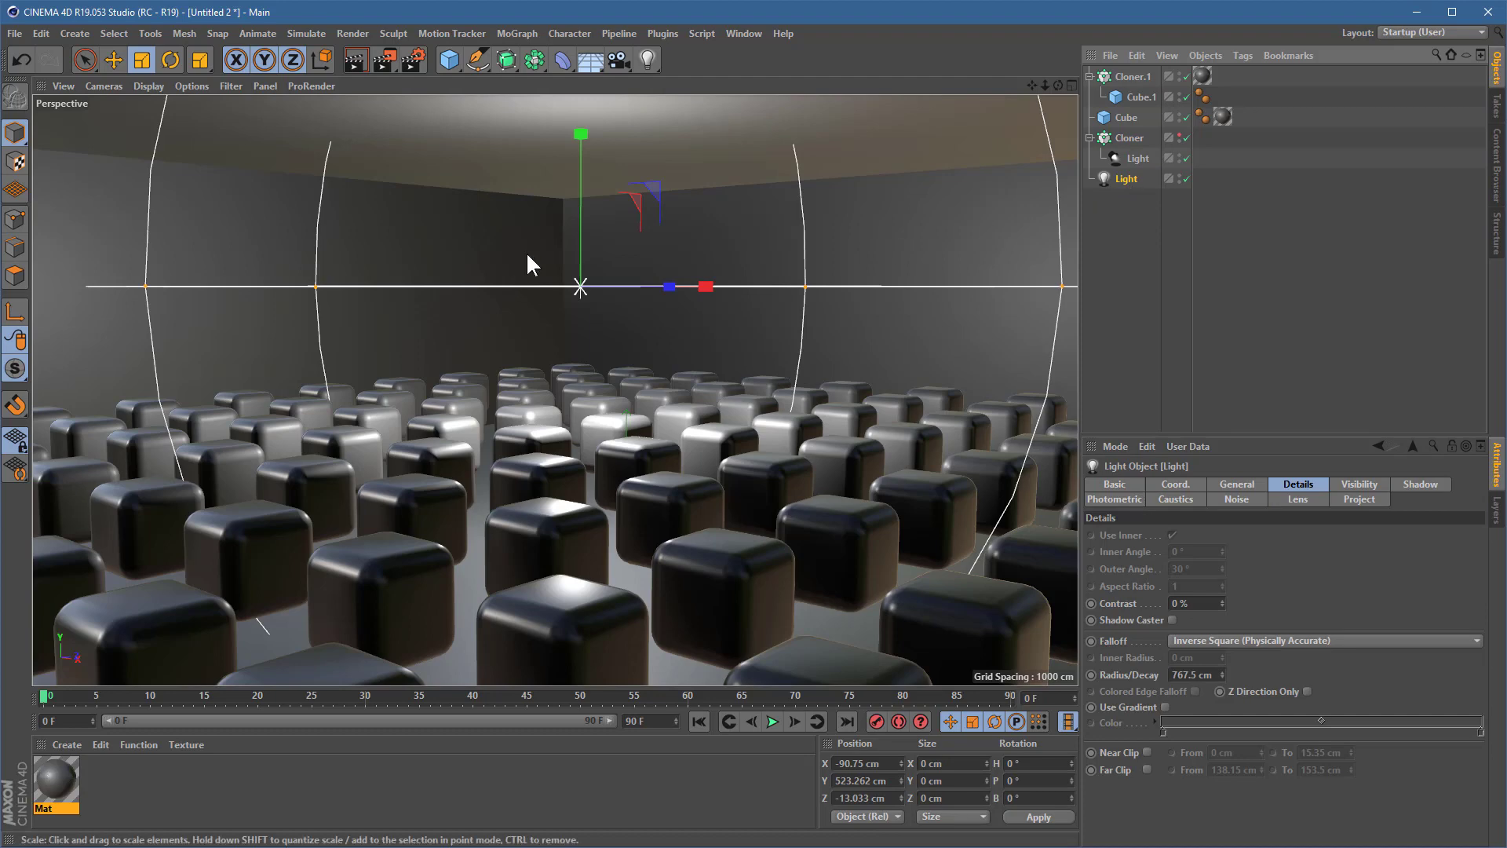
- Check the Physical renderer's output resolution settings in Render Settings
{"action": "left_click", "coordinate": [413, 60]}
{"action": "left_click", "coordinate": [381, 267]}
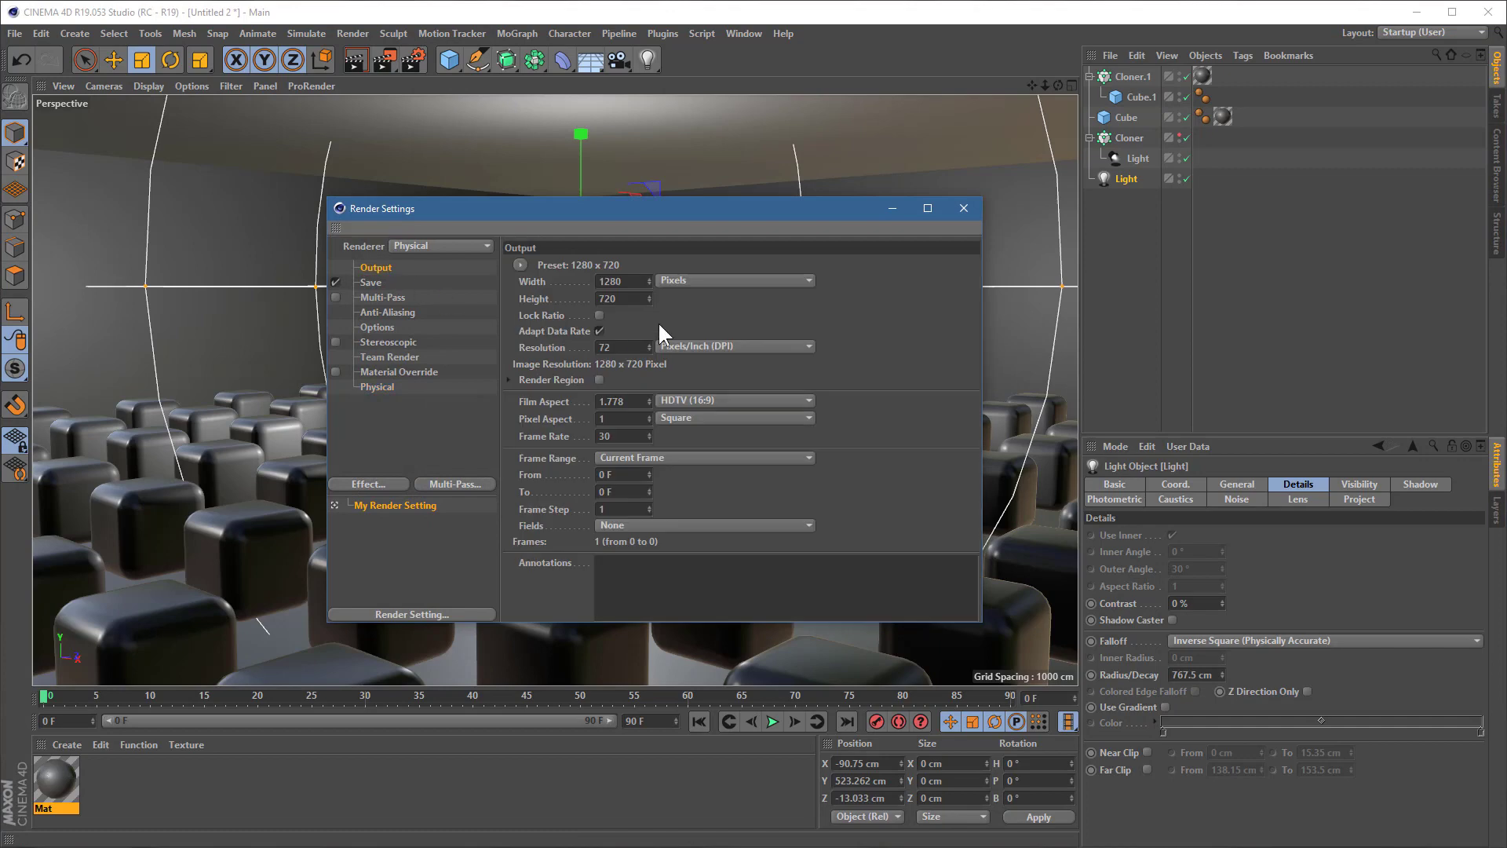
{"action": "left_click", "coordinate": [963, 208]}
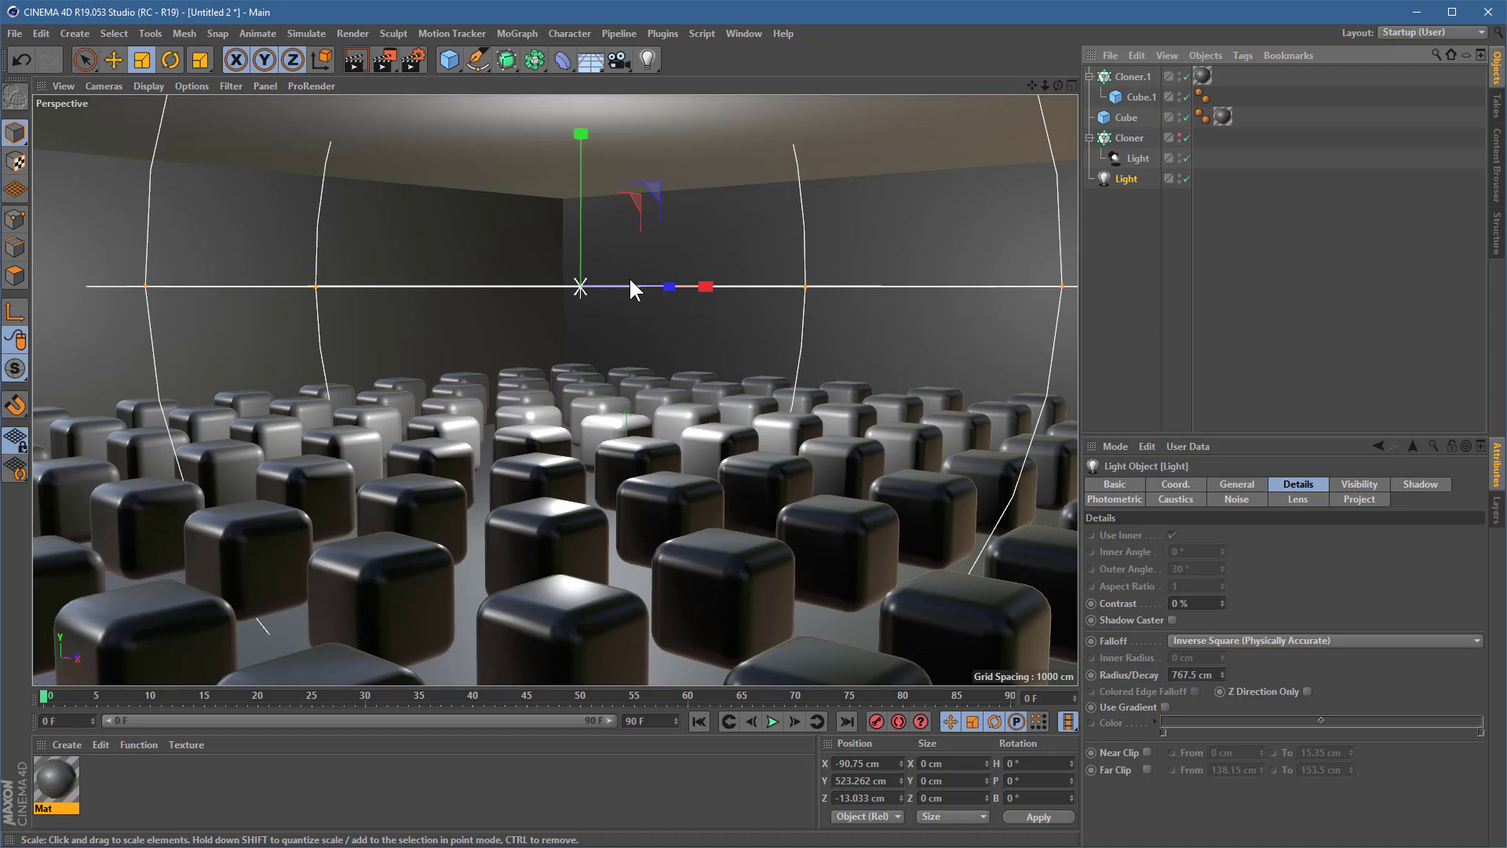
- Render the room to the Picture Viewer (00:03:41) and enlarge the viewer window
{"action": "left_click", "coordinate": [382, 60]}
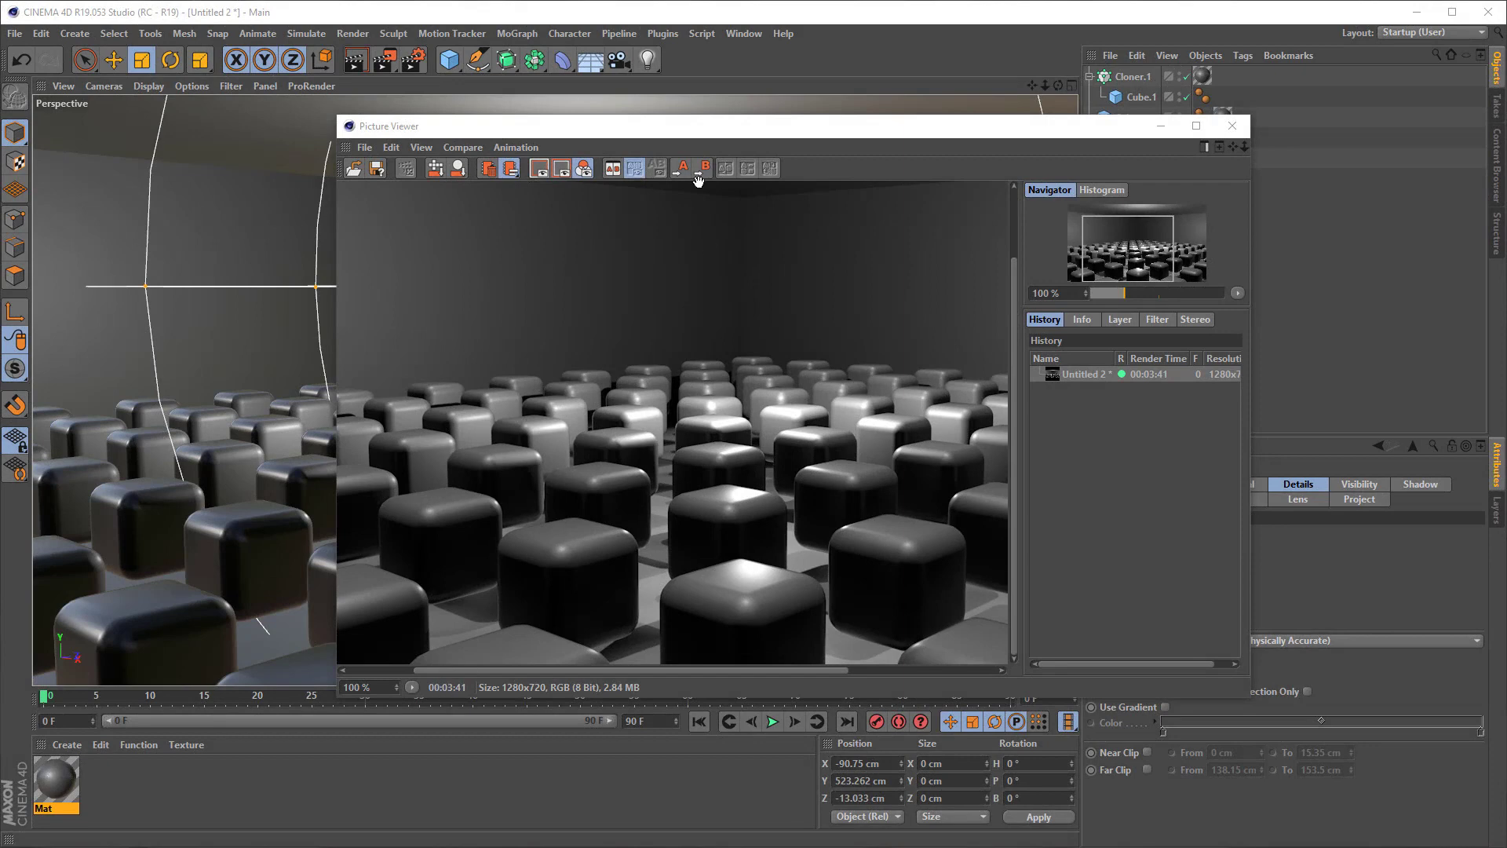
{"action": "left_click_drag", "start_coordinate": [663, 132], "coordinate": [388, 53]}
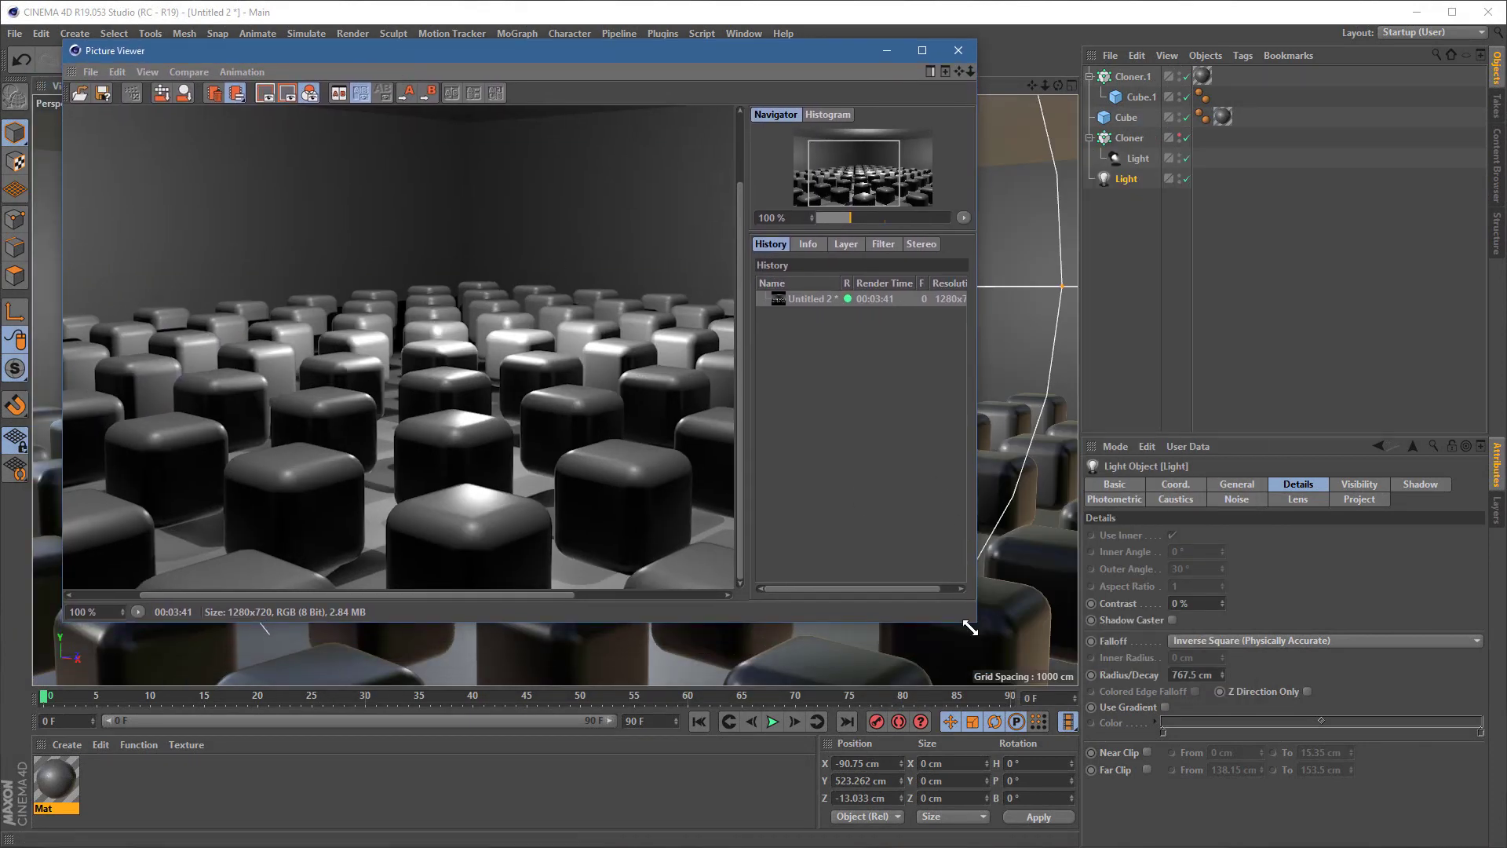
{"action": "left_click_drag", "start_coordinate": [973, 623], "coordinate": [1380, 747]}
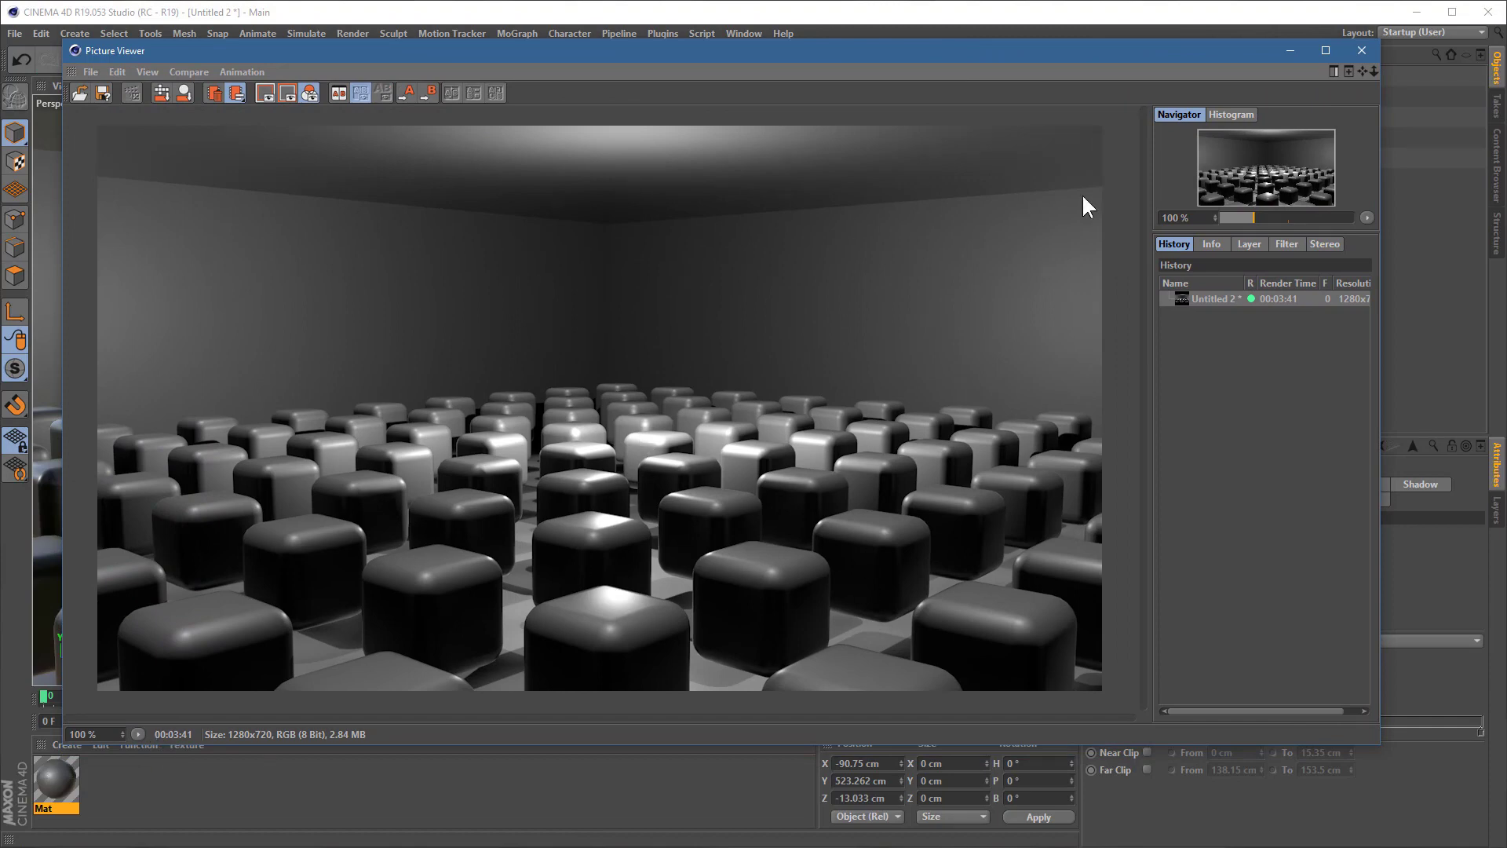
- Turn off Specular on both lights and render again, finishing in 00:02:14
{"action": "left_click_drag", "start_coordinate": [1016, 58], "coordinate": [520, 439]}
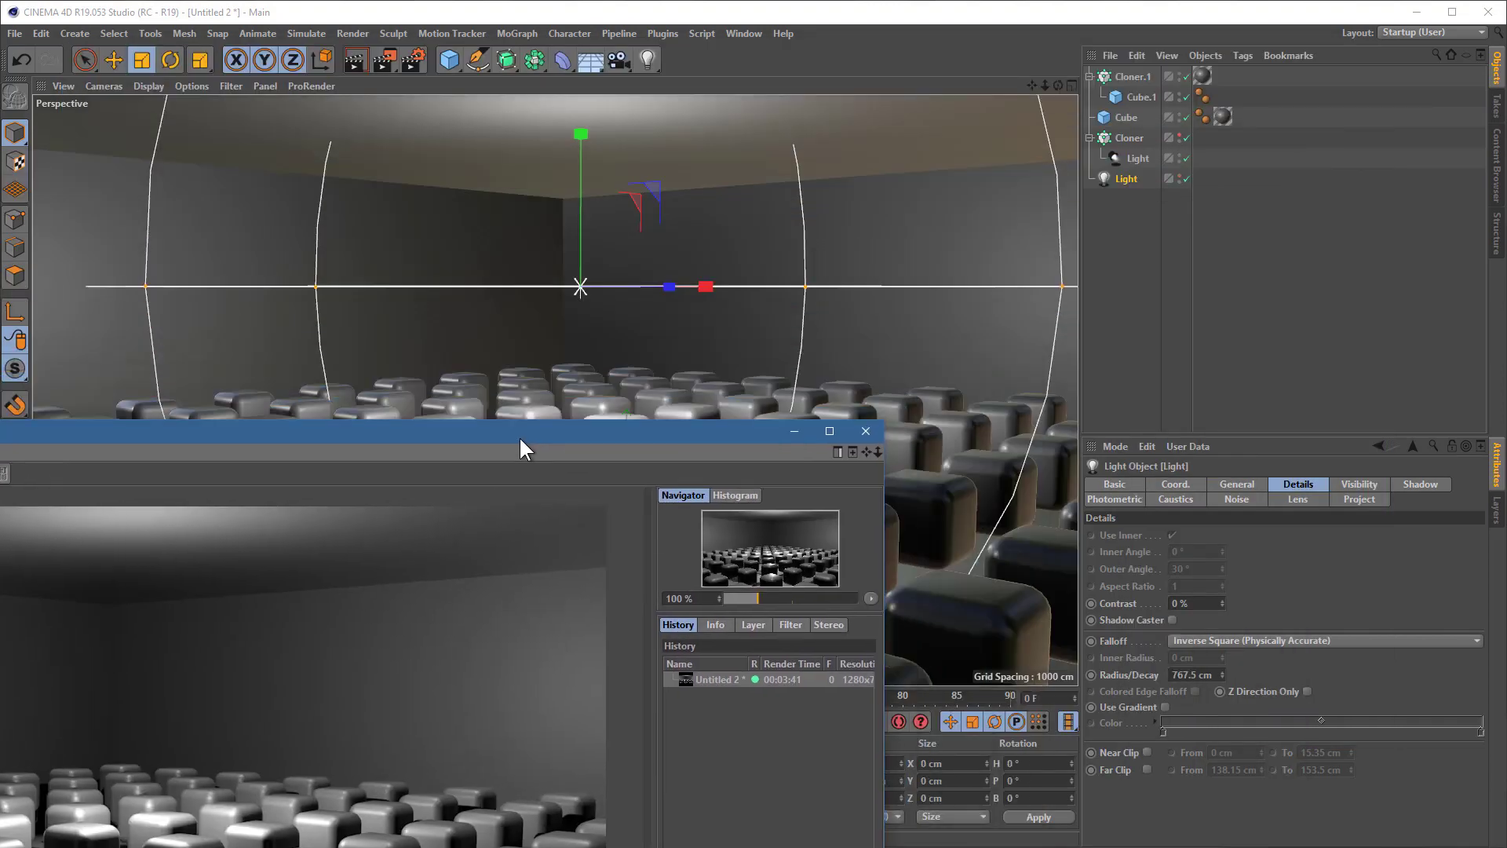
{"action": "left_click", "coordinate": [1146, 176]}
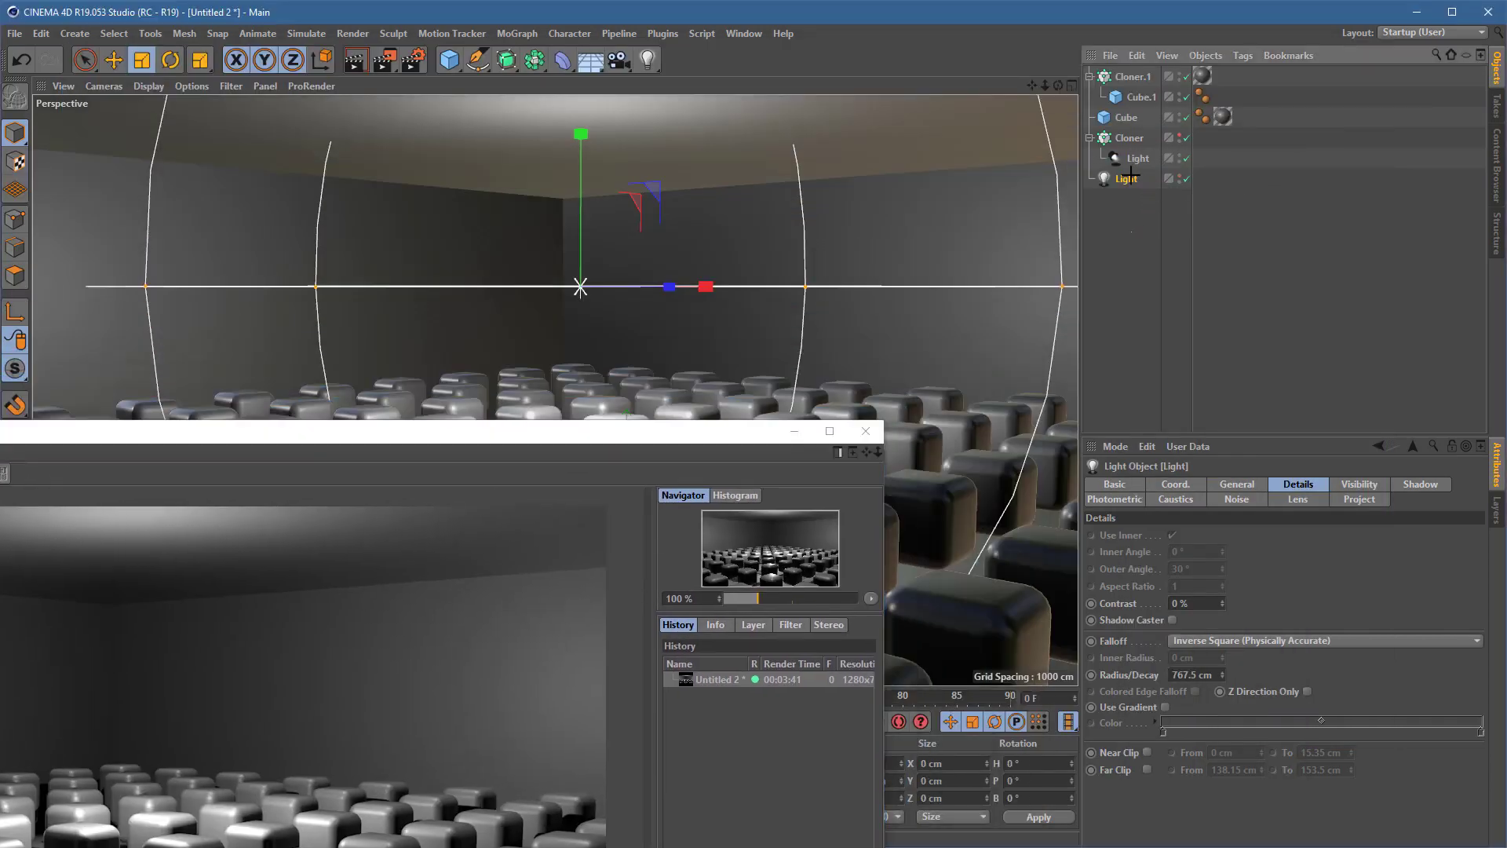
{"action": "left_click", "coordinate": [1117, 161], "text": "ctrl"}
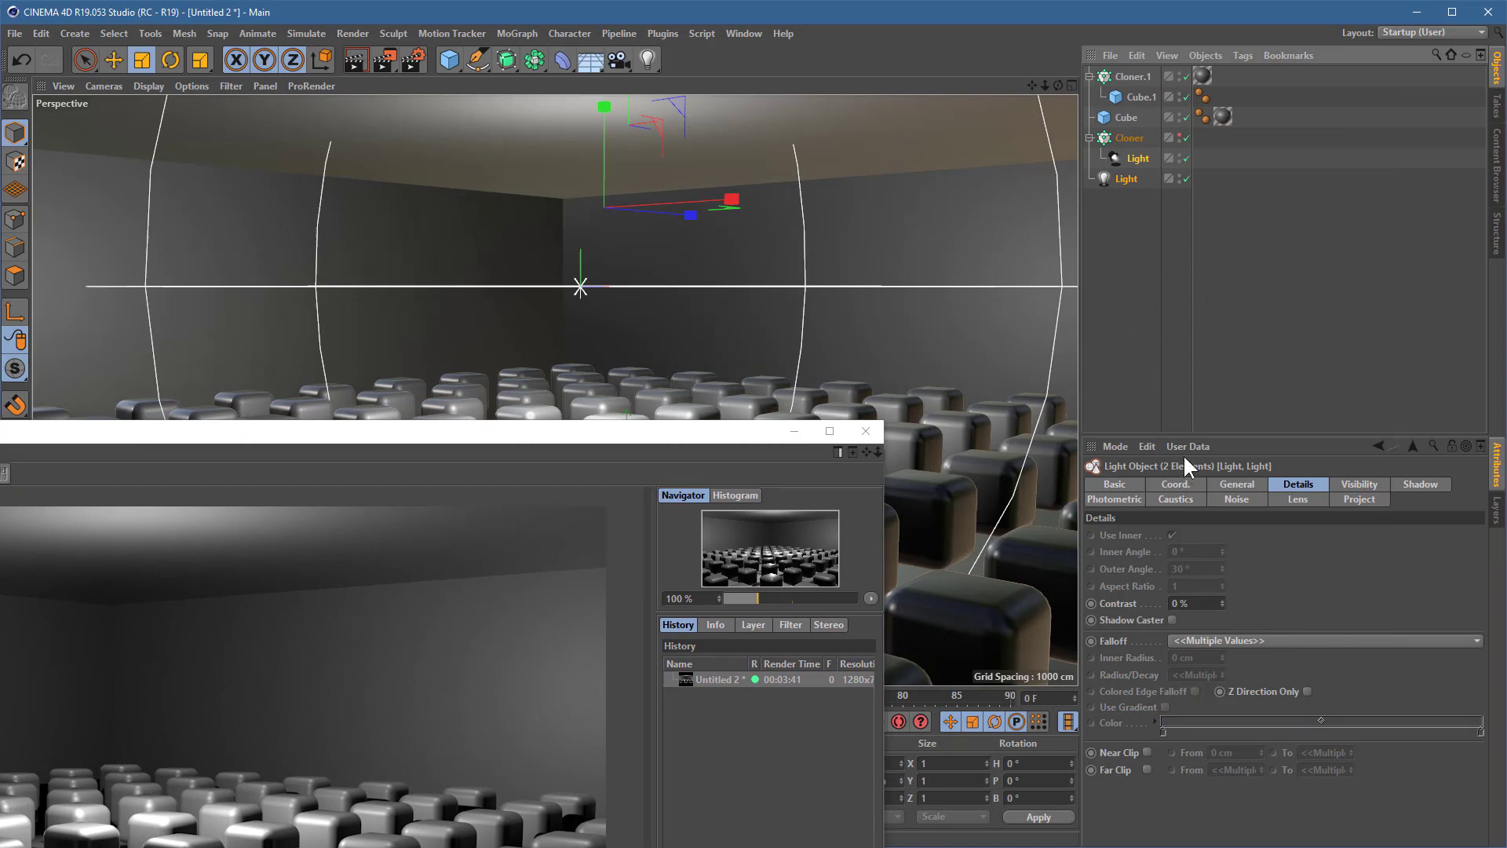
{"action": "left_click", "coordinate": [1234, 484]}
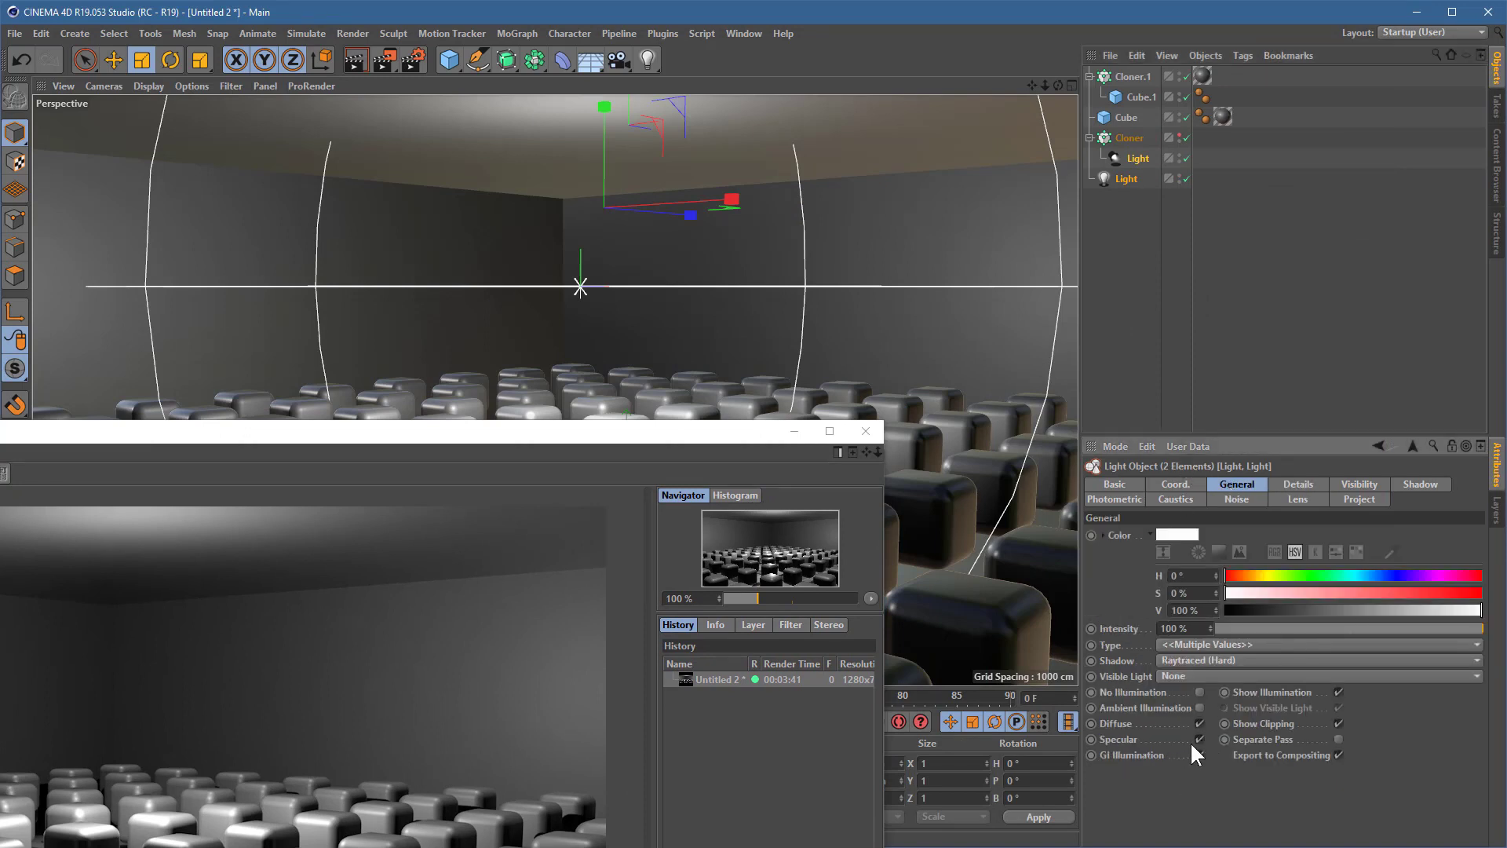
{"action": "left_click", "coordinate": [1199, 739]}
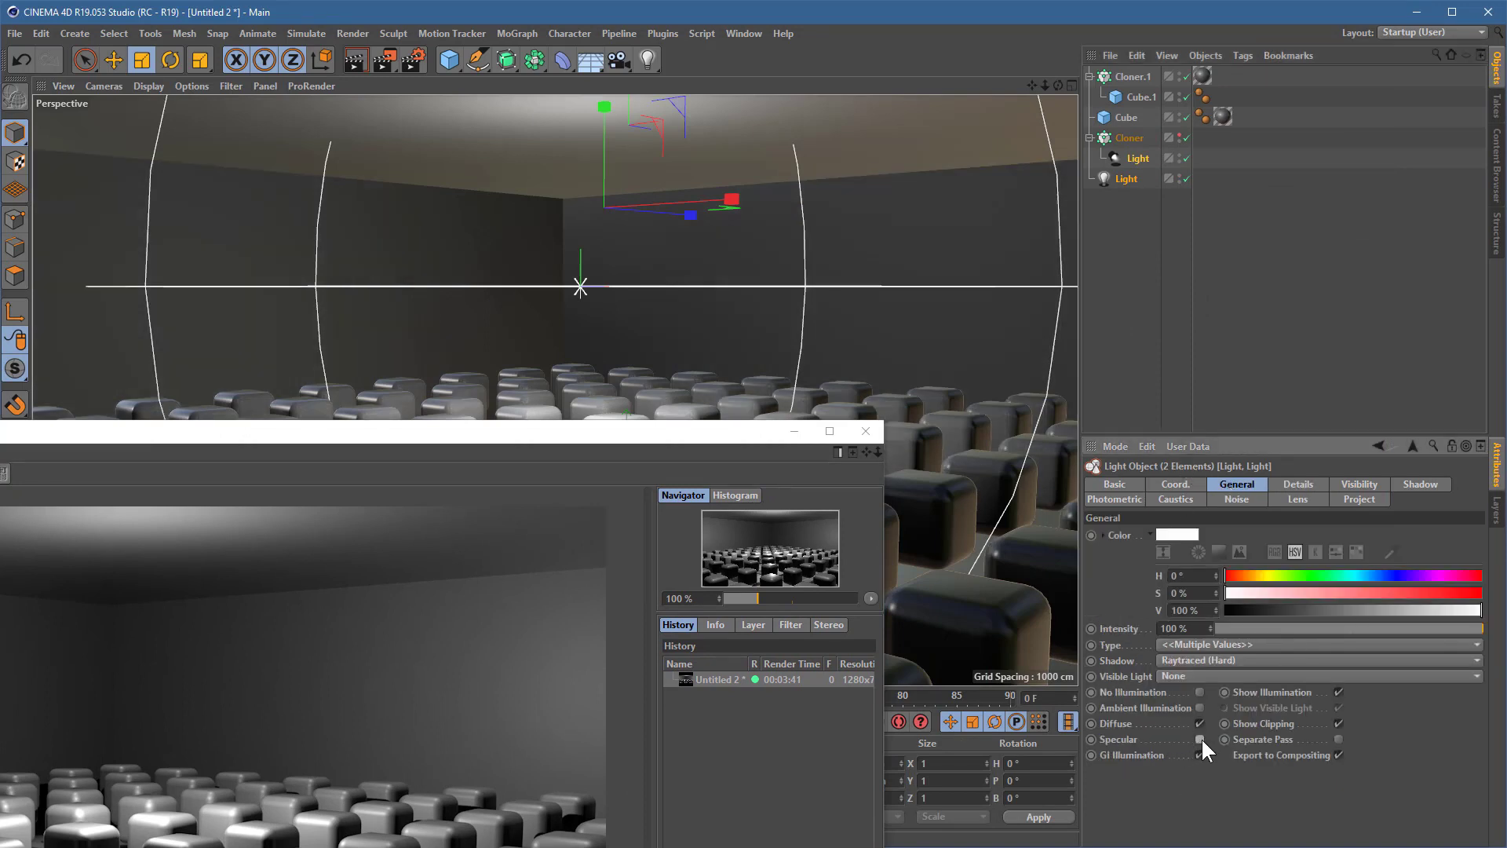
{"action": "left_click_drag", "start_coordinate": [508, 438], "coordinate": [992, 112]}
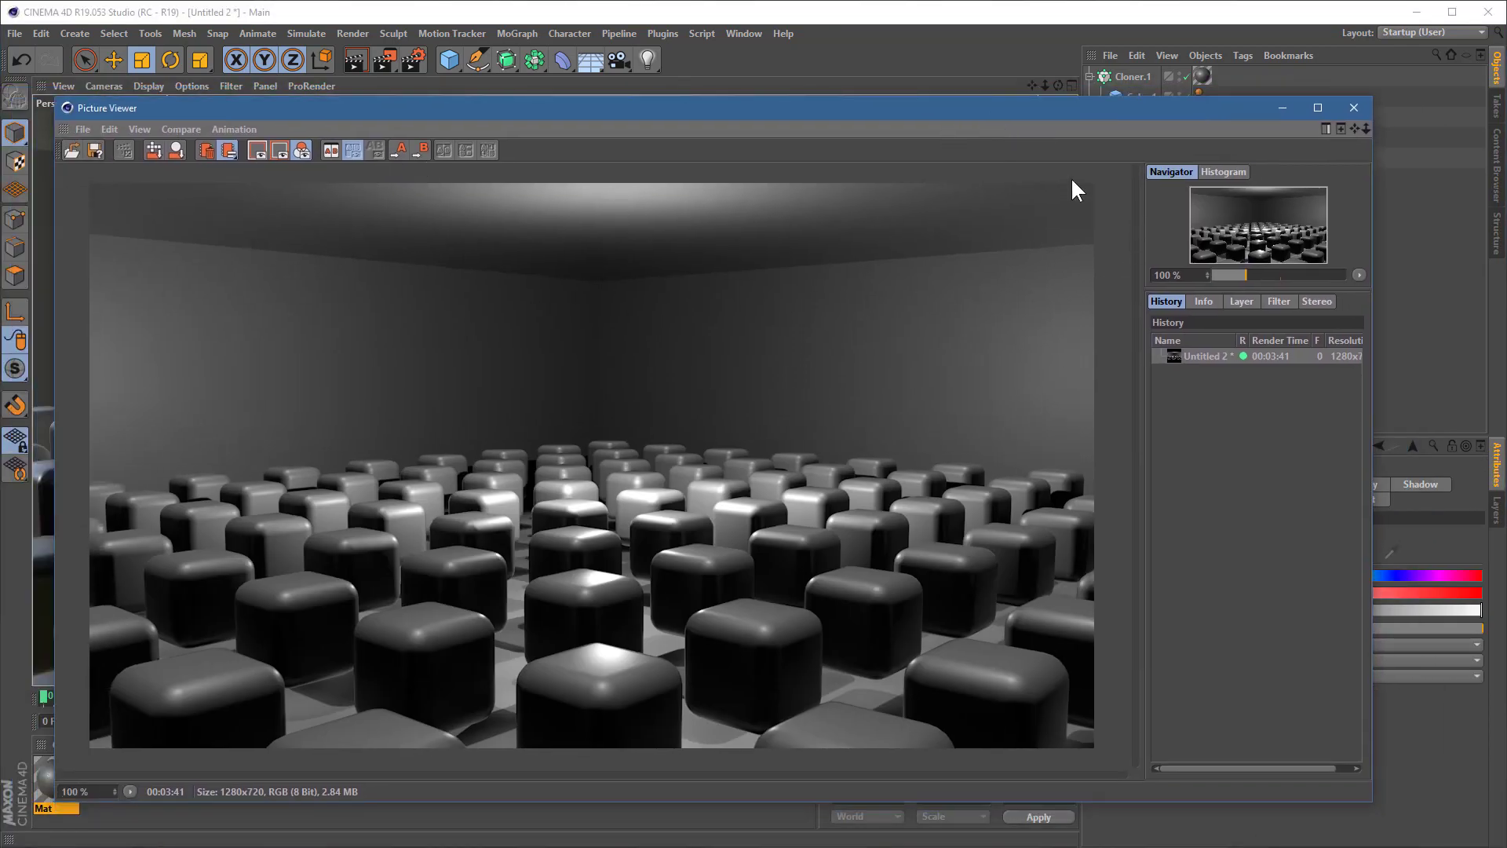
{"action": "left_click", "coordinate": [384, 64]}
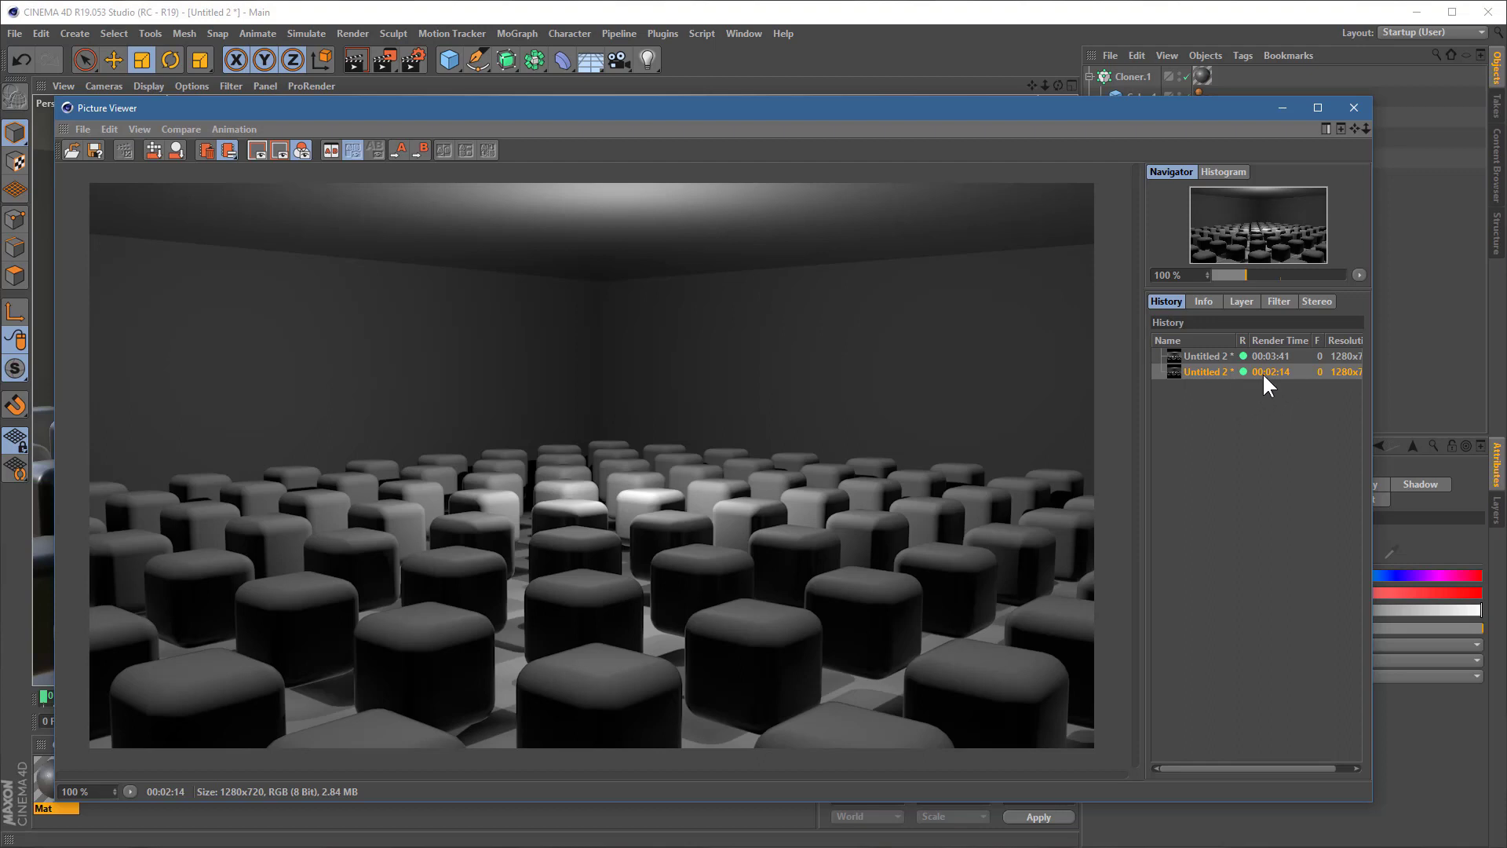
{"action": "left_click", "coordinate": [1209, 356]}
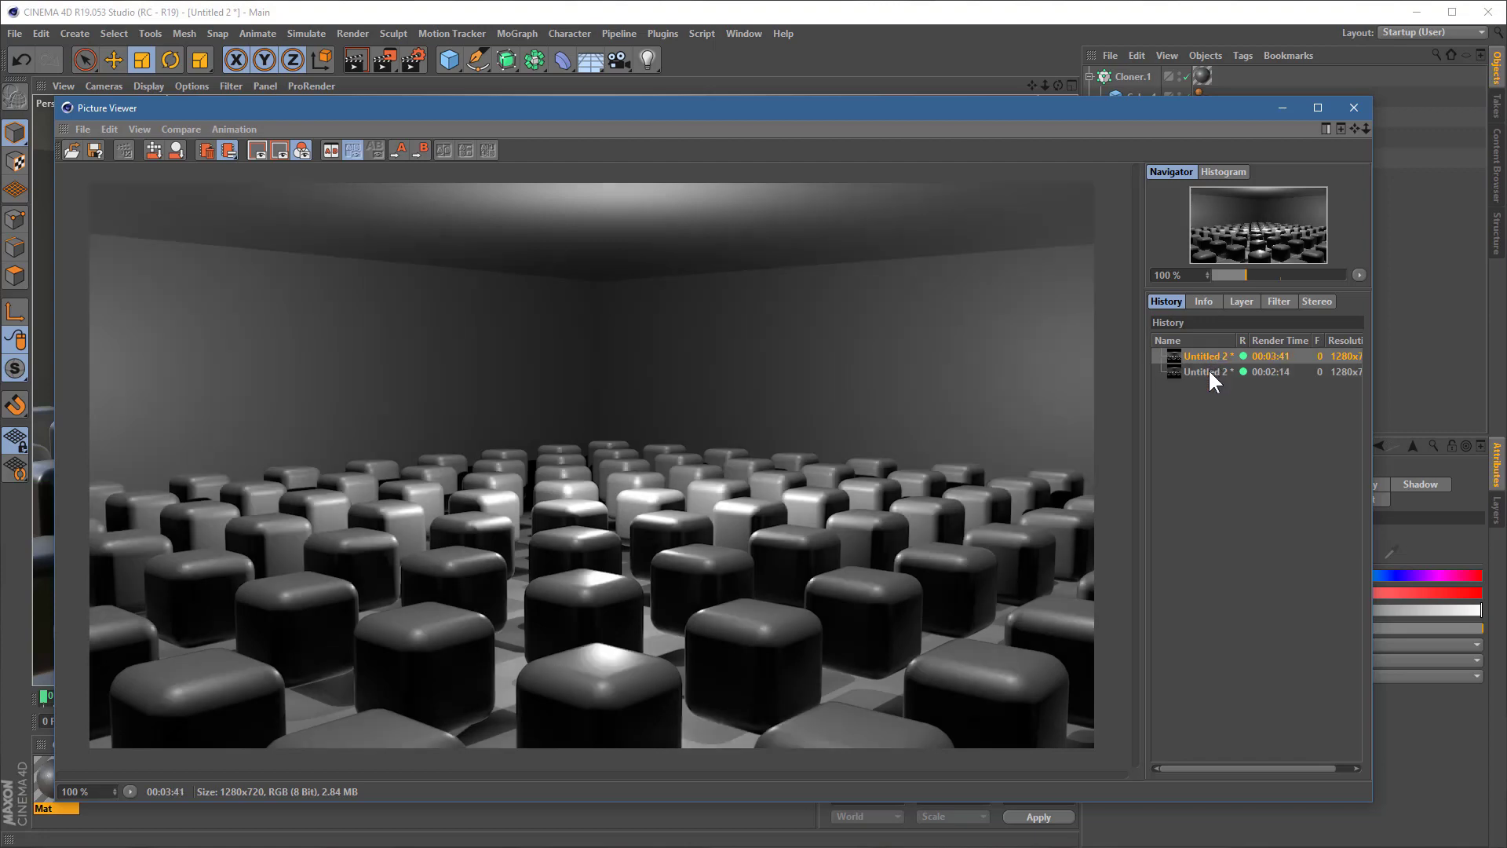
{"action": "left_click", "coordinate": [1209, 369]}
{"action": "left_click", "coordinate": [1213, 356]}
{"action": "left_click", "coordinate": [1209, 370]}
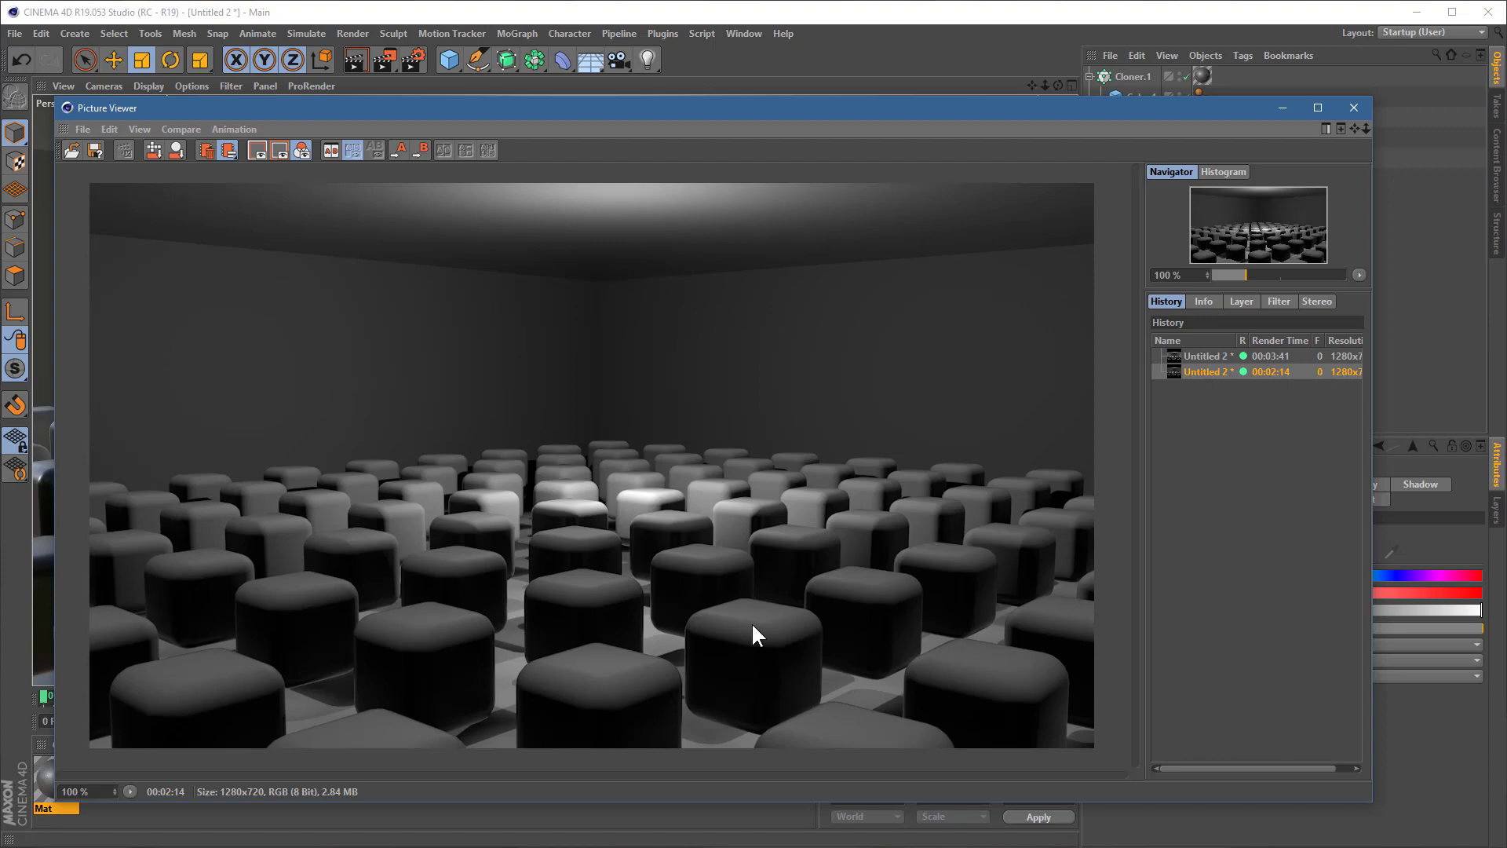
{"action": "left_click_drag", "start_coordinate": [314, 107], "coordinate": [695, 150]}
- Open Mat in the Material Editor to review its Beckmann reflectance layer
{"action": "double_click", "coordinate": [66, 783]}
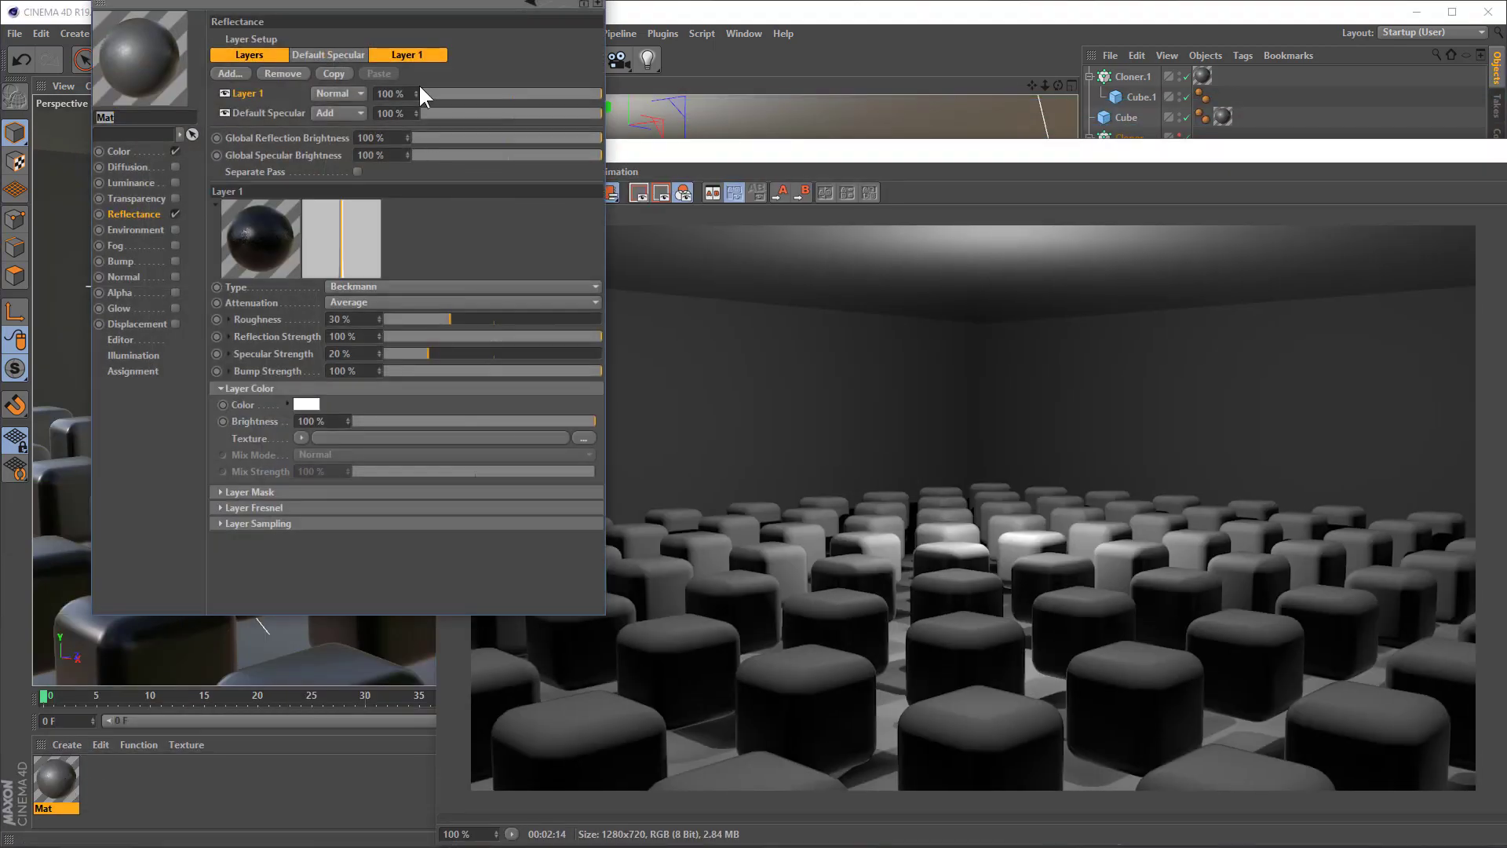
{"action": "left_click_drag", "start_coordinate": [387, 9], "coordinate": [746, 135]}
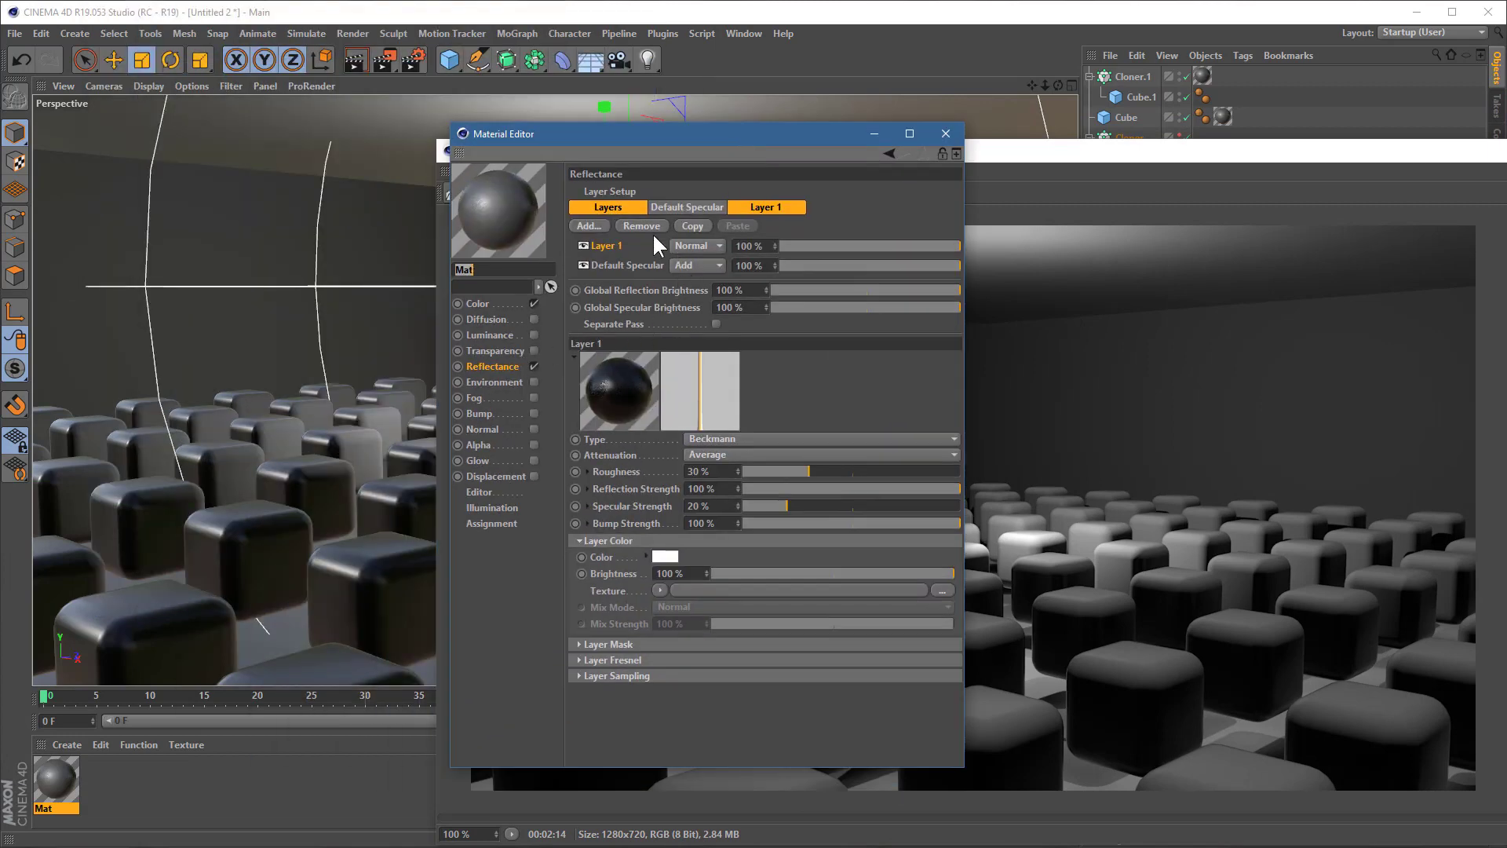